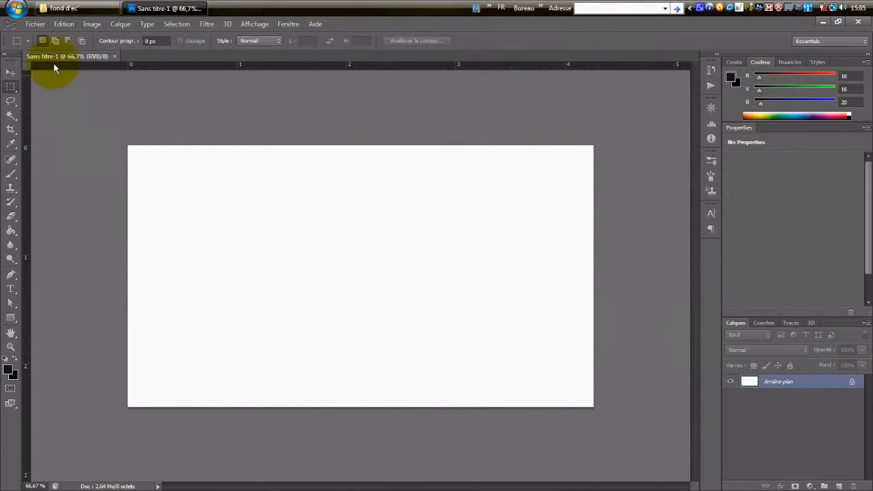
# Step: Place the image sunset-clouds1.jpg from the desktop folder GFX > Speedart > Sky into the blank document
pyautogui.click(38, 24)
pyautogui.click(105, 199)
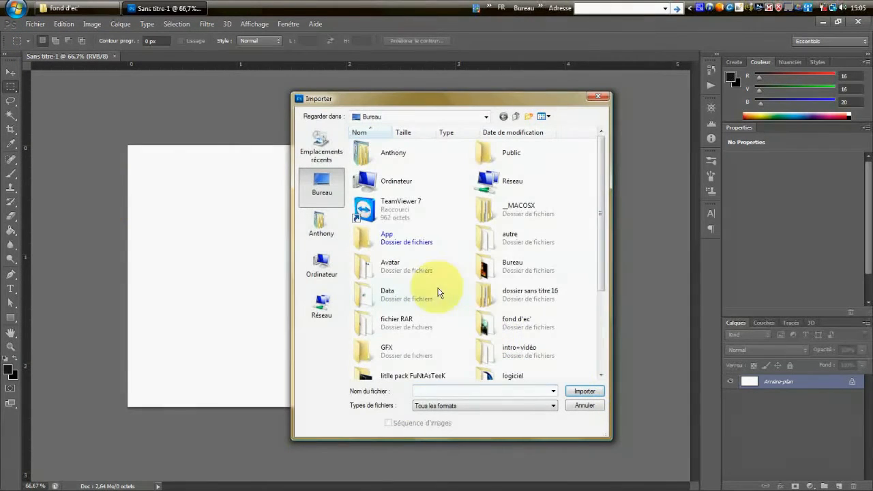
pyautogui.doubleClick(412, 349)
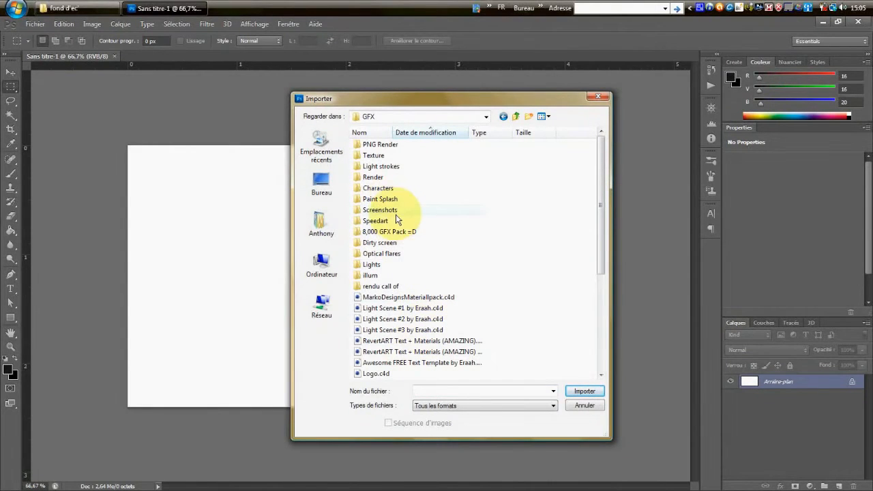
pyautogui.doubleClick(396, 220)
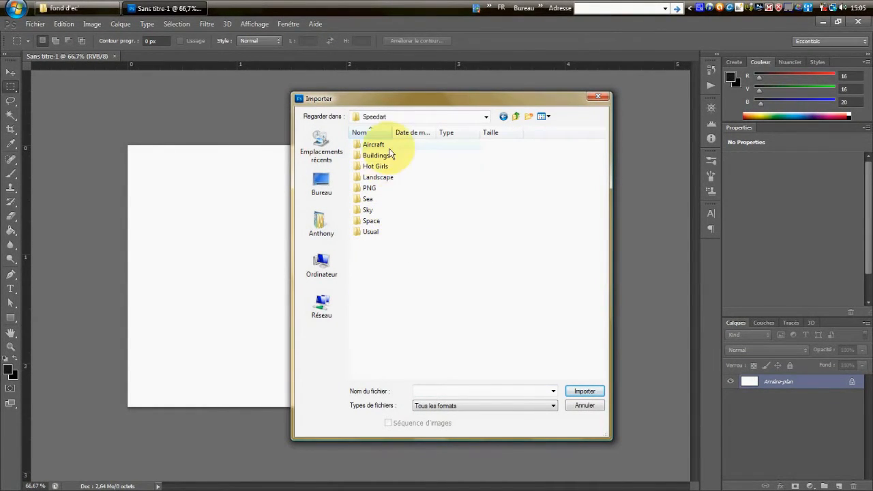
pyautogui.doubleClick(378, 210)
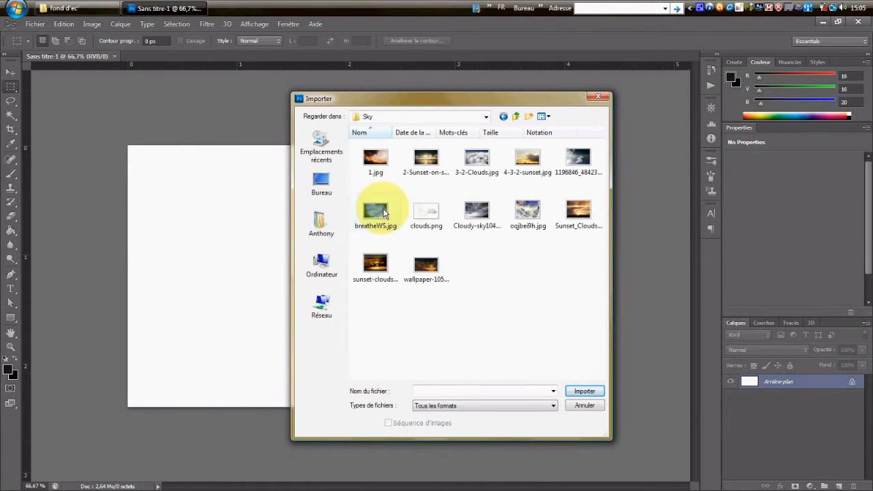
pyautogui.click(380, 266)
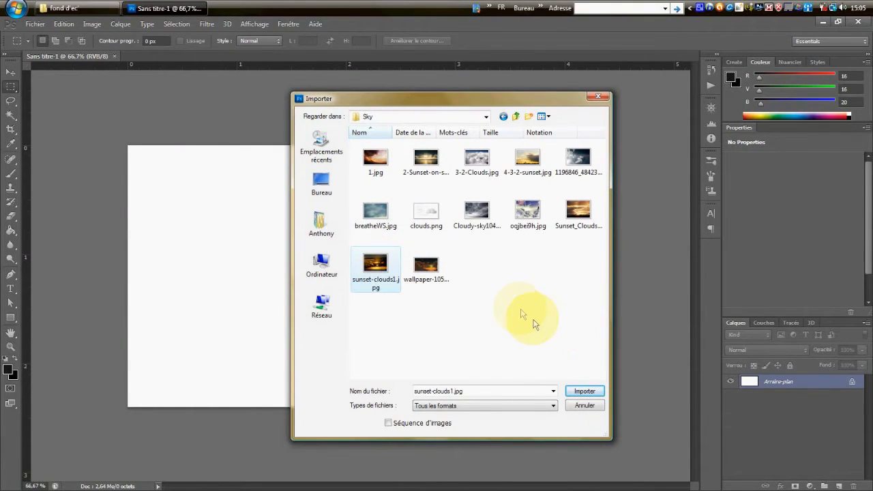
pyautogui.click(602, 392)
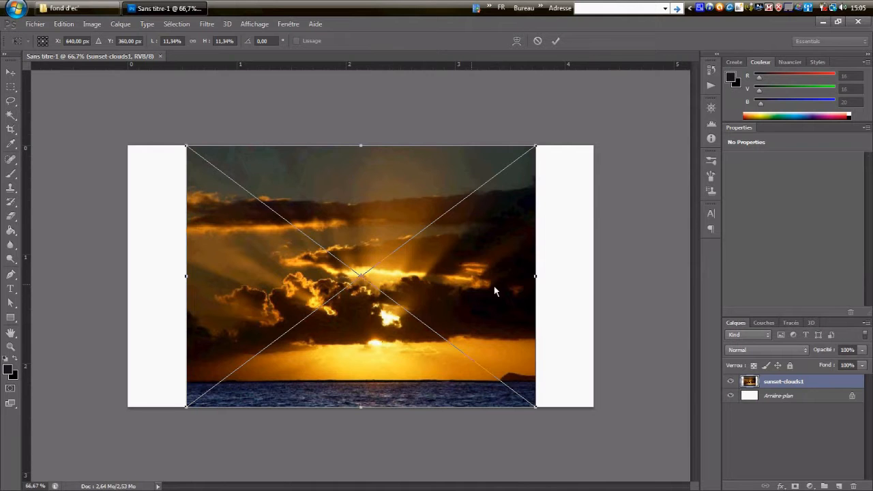
# Step: Stretch the placed sunset image horizontally to both side edges of the canvas and commit the transformation
pyautogui.moveTo(536, 278); pyautogui.dragTo(592, 281)
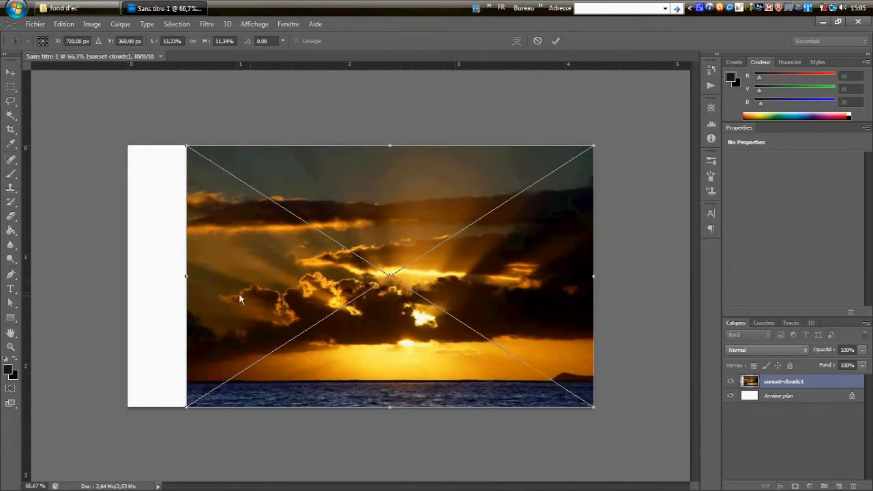
pyautogui.moveTo(181, 278); pyautogui.dragTo(126, 270)
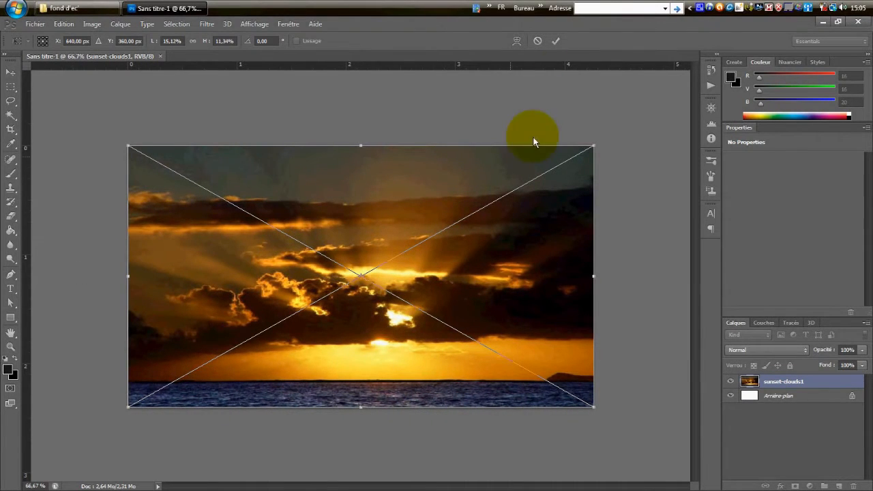
pyautogui.click(555, 41)
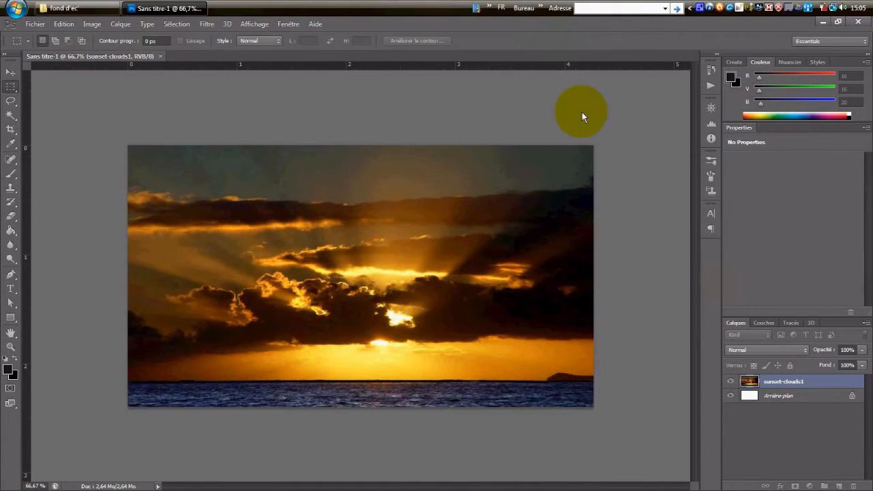
# Step: Delete the Arrière-plan layer and rasterize the sunset-clouds1 layer
pyautogui.click(816, 401)
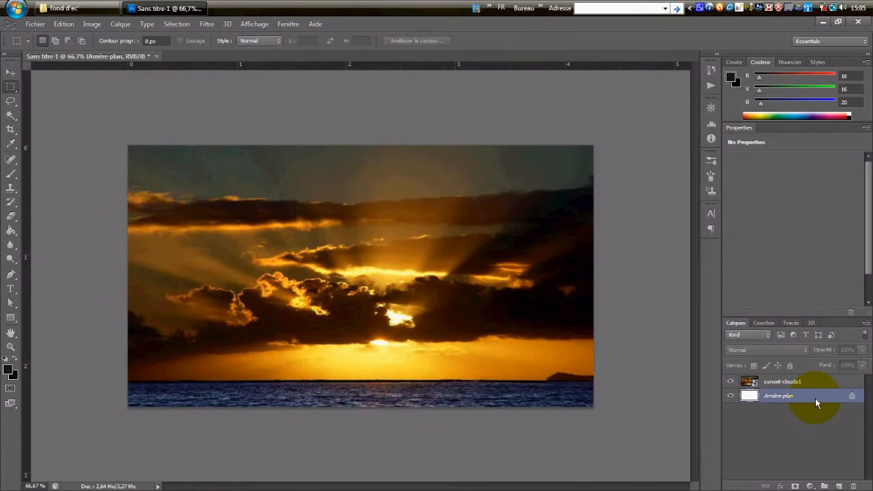
pyautogui.press('Delete')
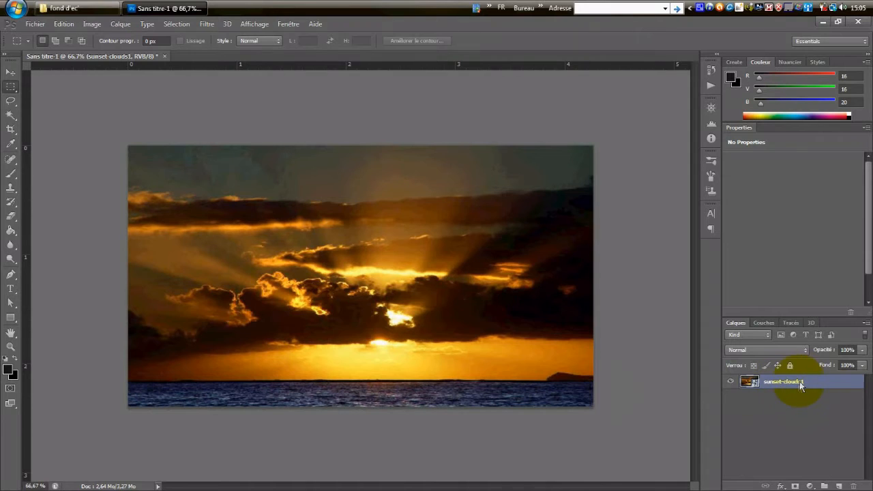
pyautogui.rightClick(799, 388)
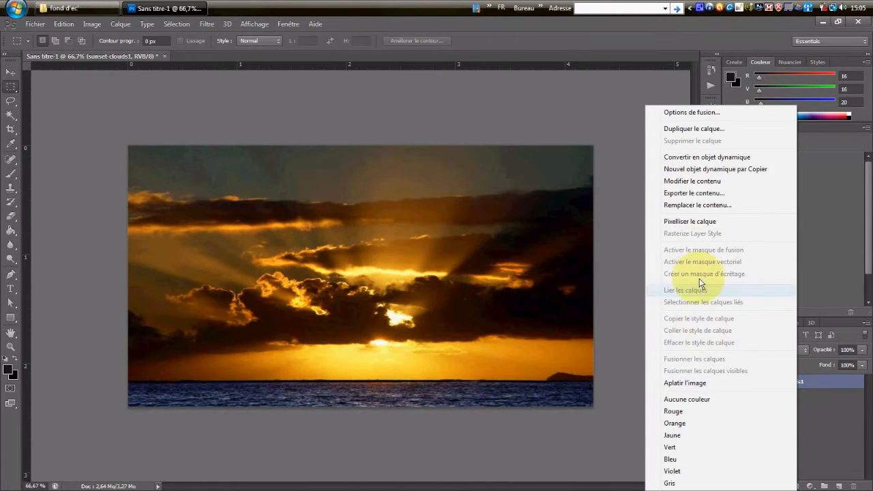
pyautogui.click(700, 222)
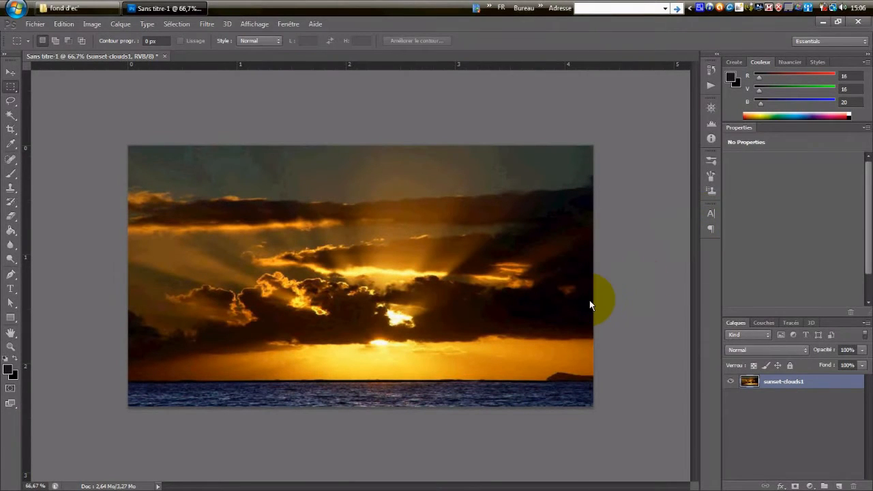
# Step: Apply the artistic Eponge filter to the sunset layer with Taille 3, Définition 12 and Lissage 5
pyautogui.click(208, 26)
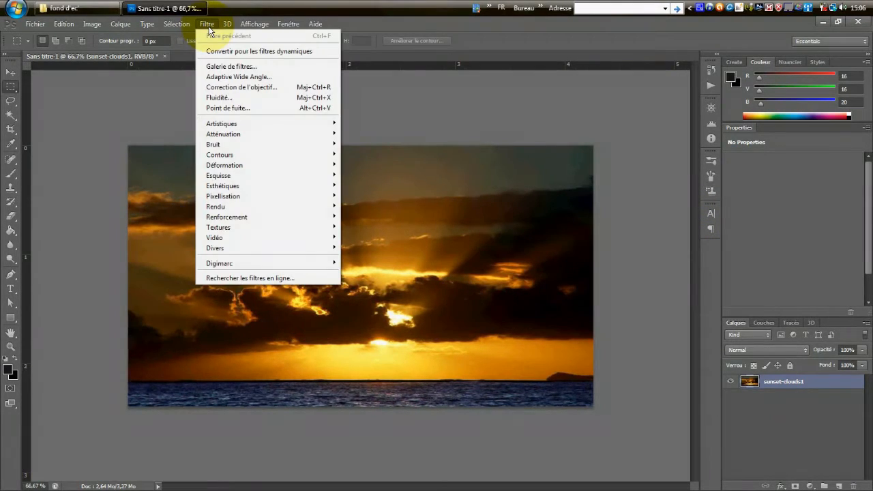
pyautogui.click(242, 66)
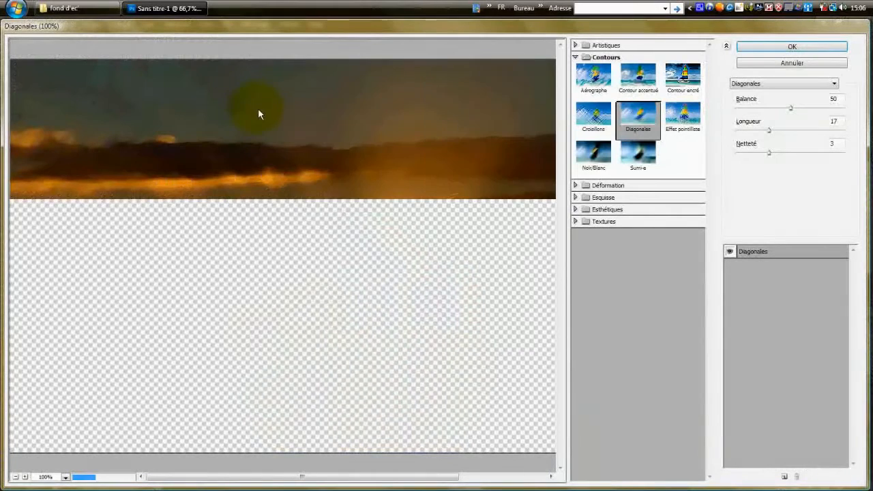
pyautogui.click(575, 54)
pyautogui.click(576, 45)
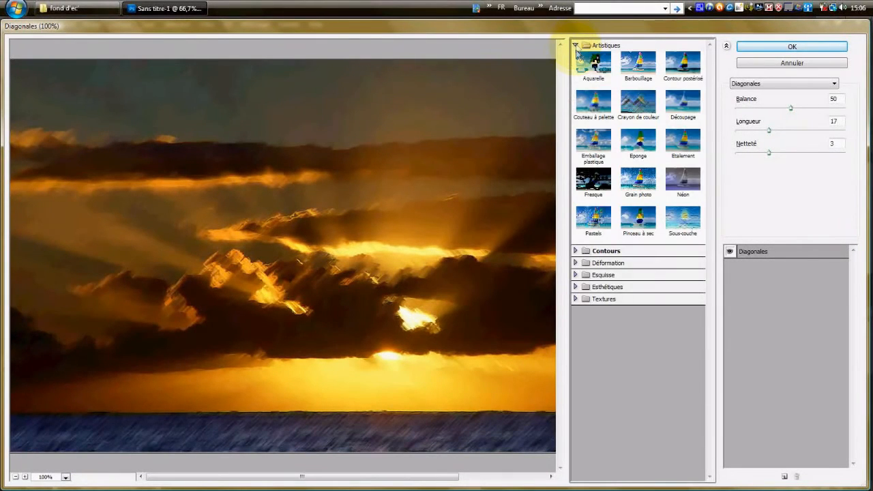
pyautogui.click(638, 143)
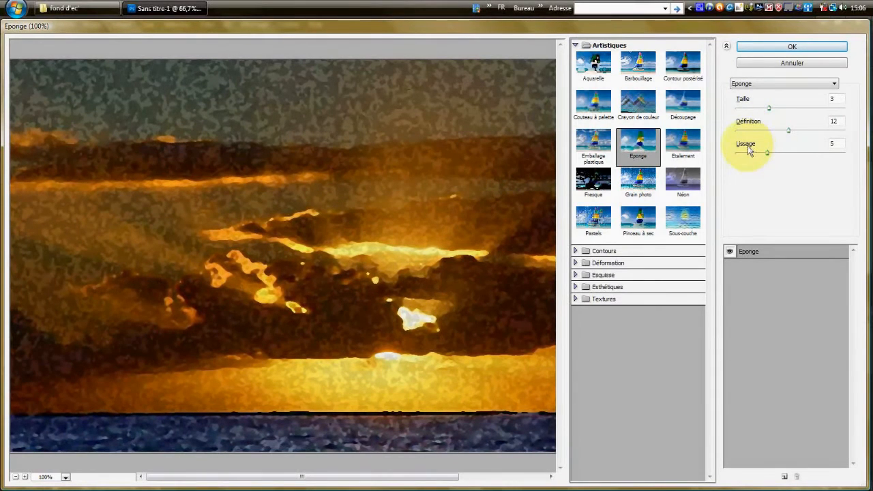
pyautogui.click(780, 47)
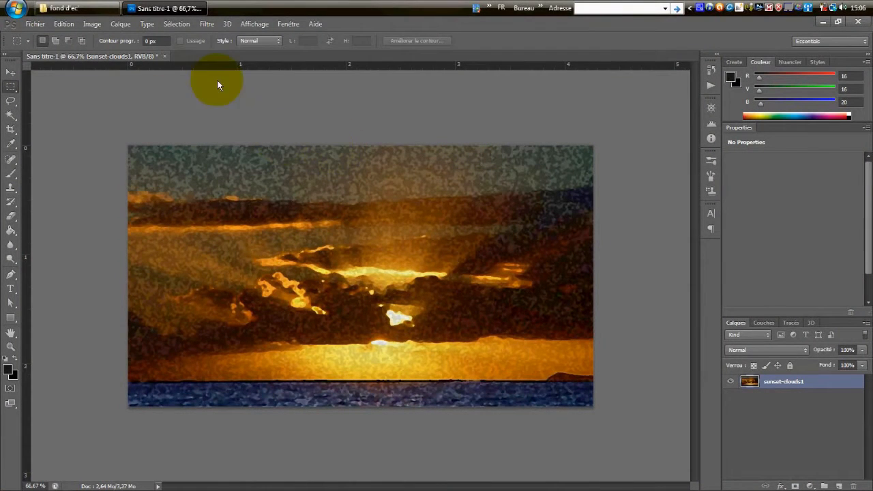
# Step: Apply the Diagonales contour filter to the sunset layer with Balance 50, Longueur 17 and Netteté 3
pyautogui.click(206, 24)
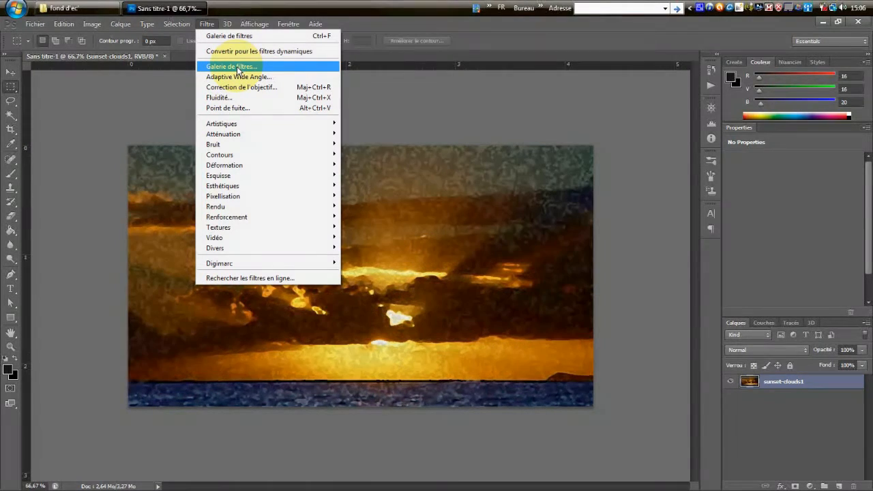
pyautogui.click(232, 66)
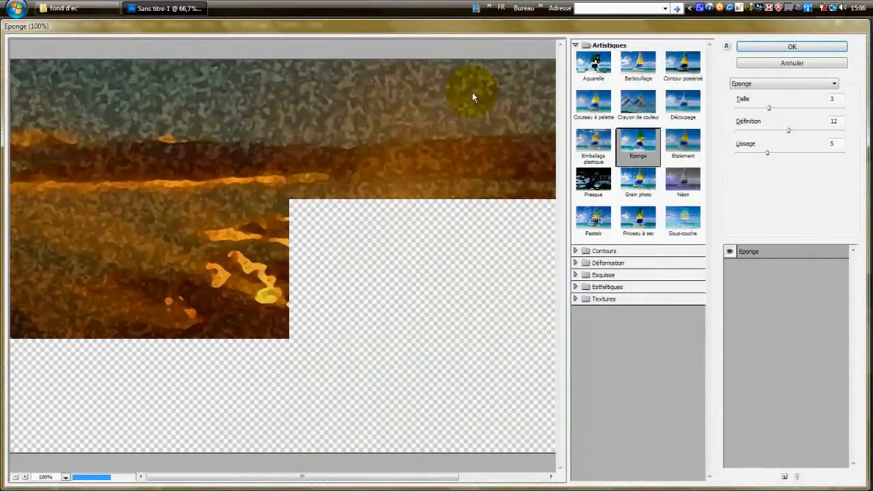
pyautogui.click(585, 46)
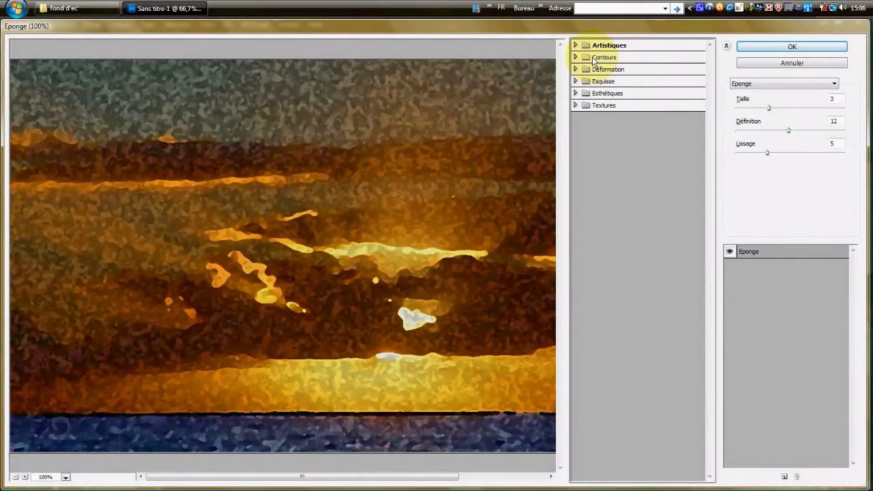
pyautogui.click(593, 59)
pyautogui.click(645, 114)
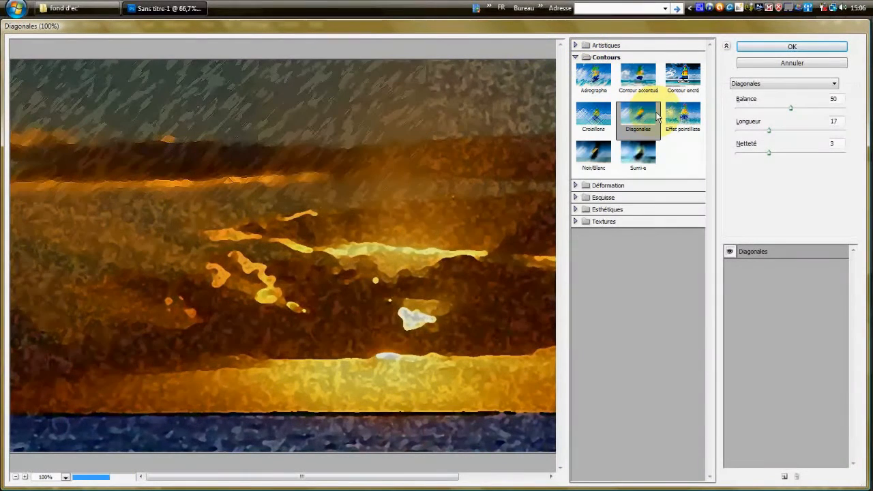
pyautogui.click(767, 49)
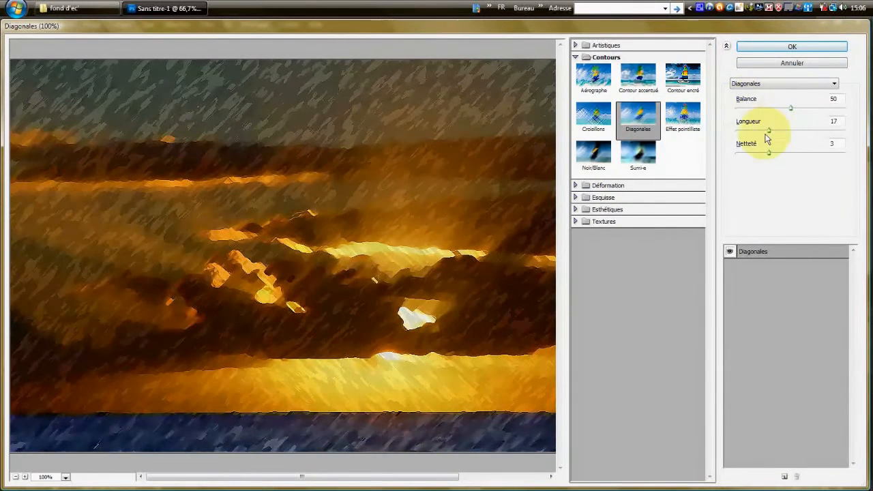
pyautogui.click(787, 45)
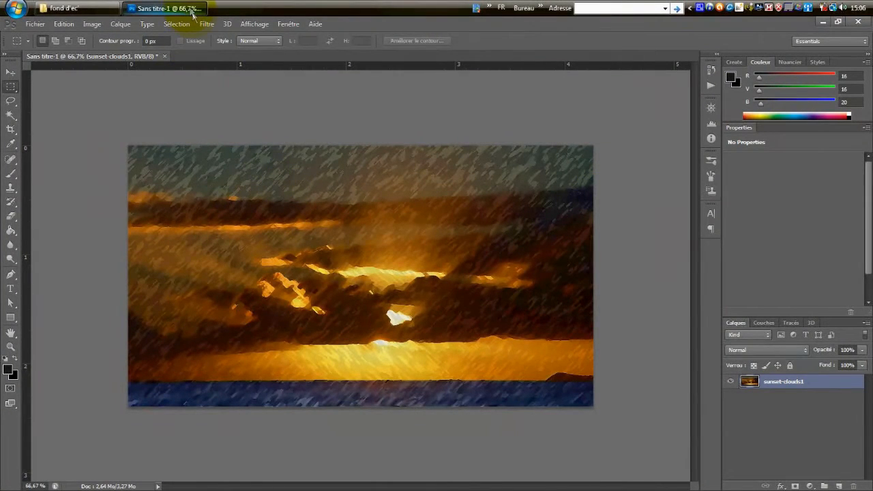
pyautogui.click(168, 8)
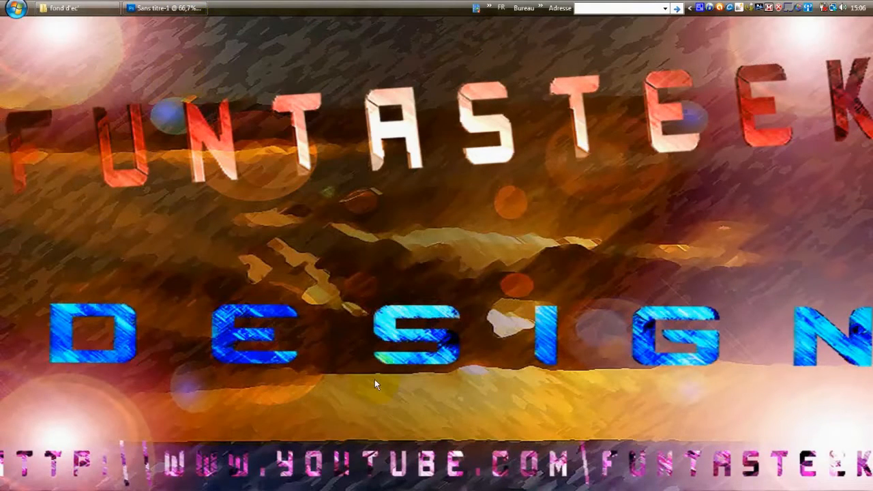
pyautogui.click(170, 8)
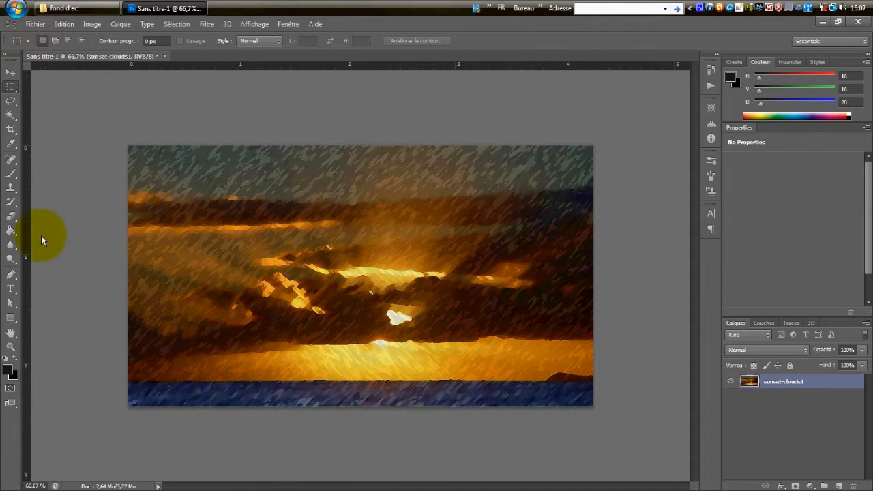
# Step: Choose the Counter-Strike font for the Type tool and start a text line in the left part of the sky
pyautogui.click(11, 290)
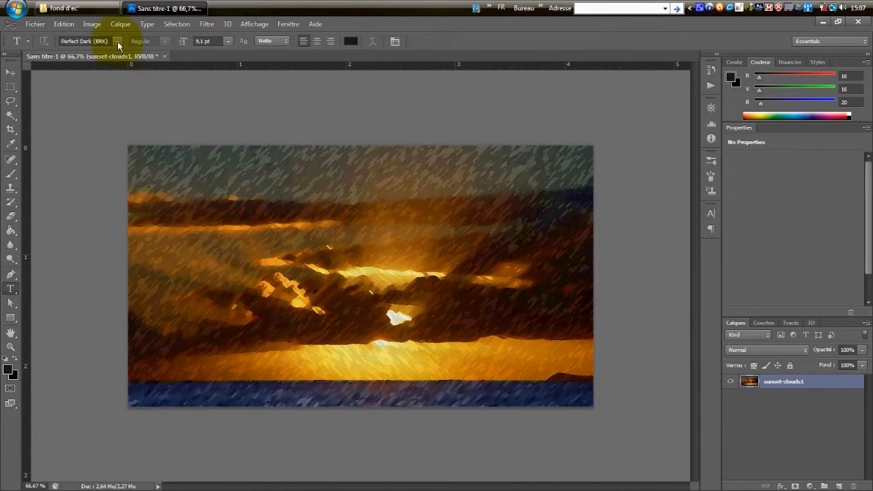
pyautogui.click(117, 42)
pyautogui.scroll(3, 122, 96)
pyautogui.scroll(4, 125, 107)
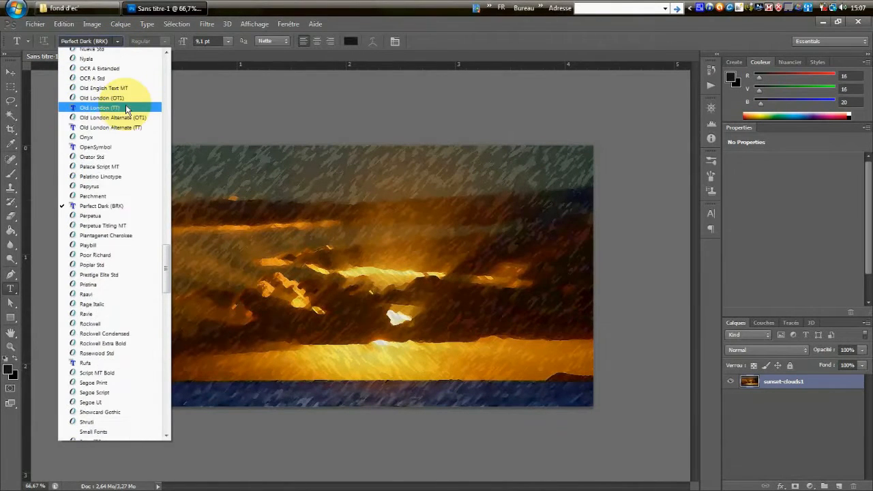
pyautogui.moveTo(167, 244); pyautogui.dragTo(168, 120)
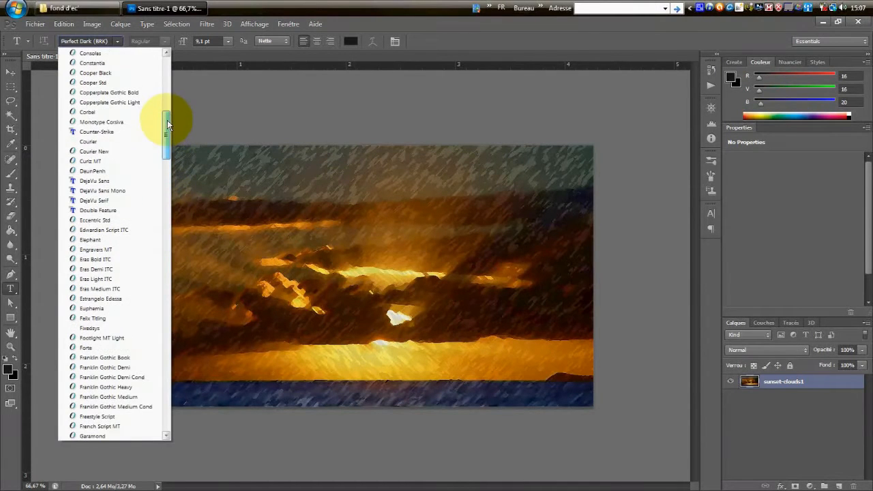
pyautogui.click(121, 133)
pyautogui.click(202, 261)
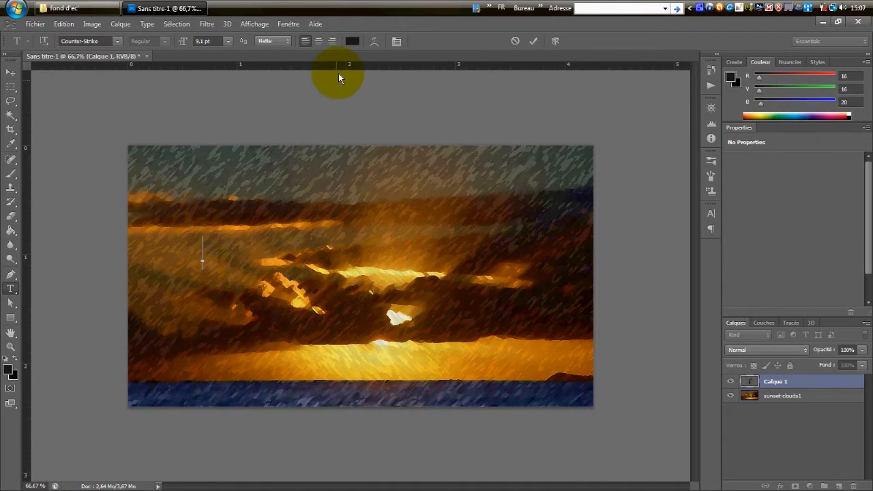
# Step: Set the text colour to a medium grey
pyautogui.click(357, 44)
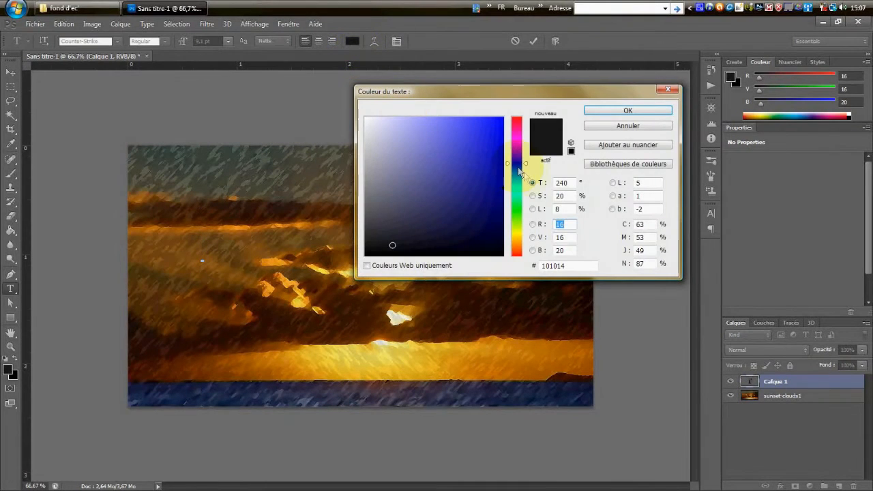
pyautogui.click(367, 192)
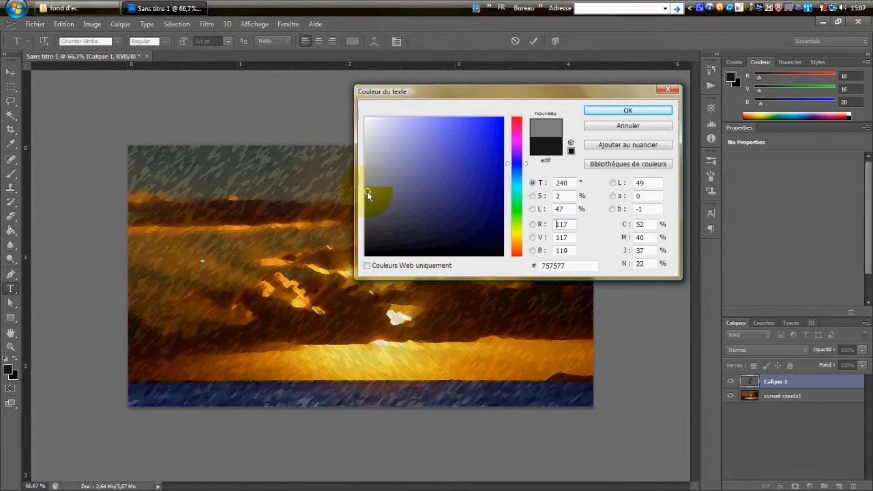
pyautogui.click(366, 186)
pyautogui.click(628, 110)
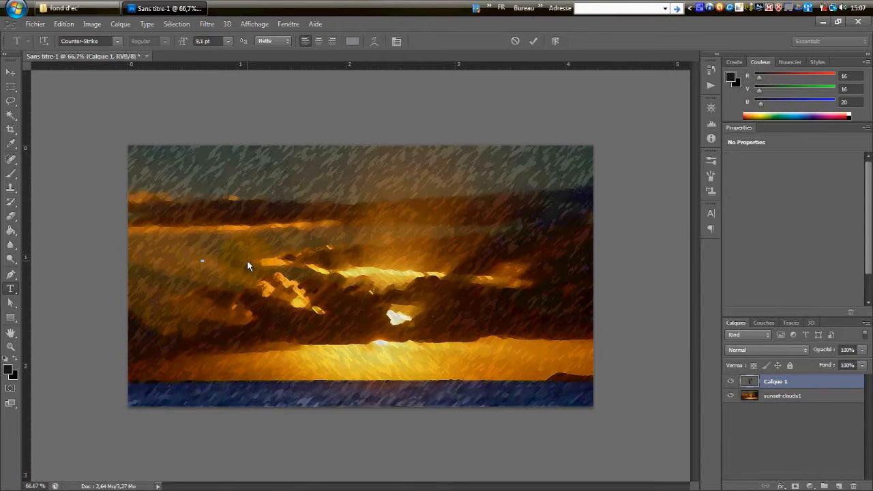
pyautogui.click(185, 10)
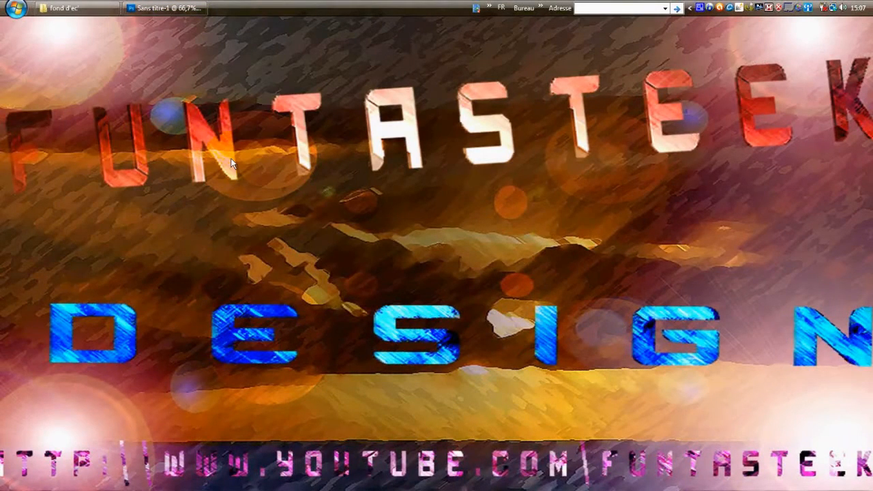
pyautogui.click(195, 9)
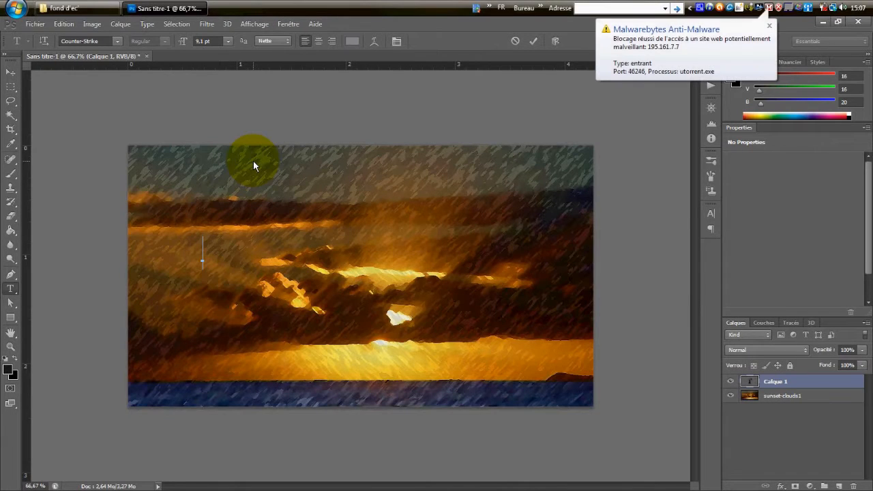
# Step: Enter TUTORIEL as the title text and commit the text layer
pyautogui.write('F')
pyautogui.press('BackSpace')
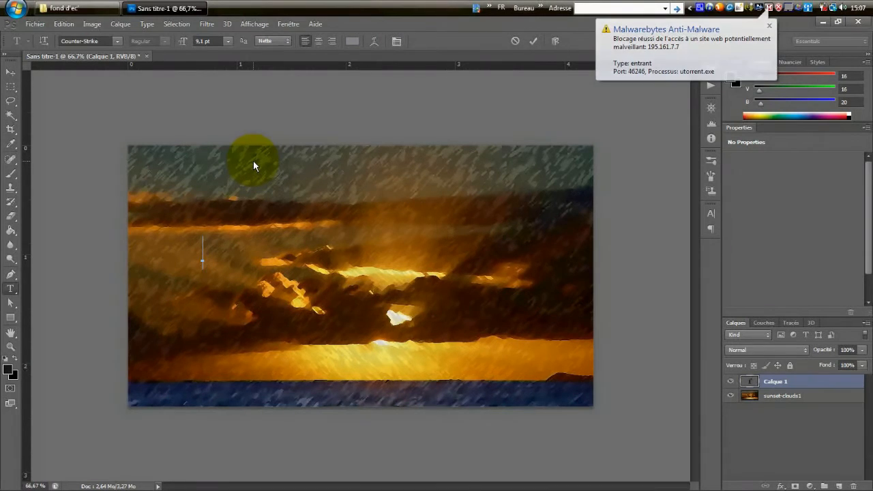
pyautogui.write('TUT')
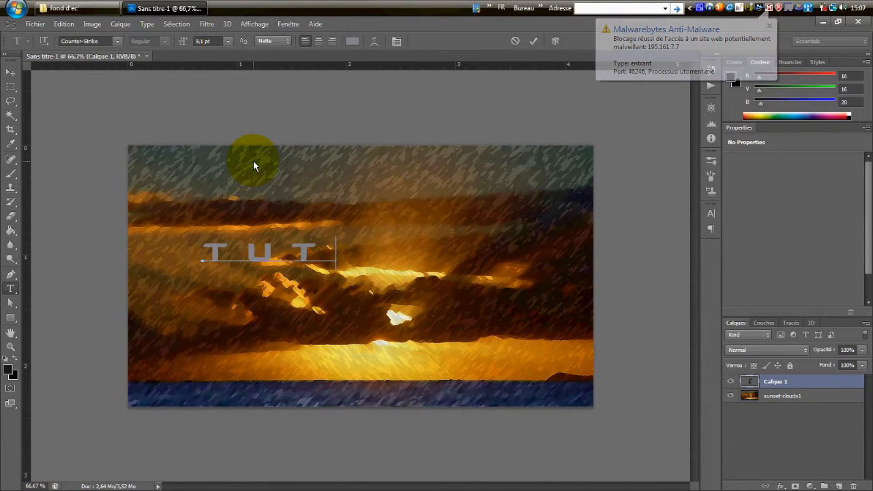
pyautogui.write('ORIEL')
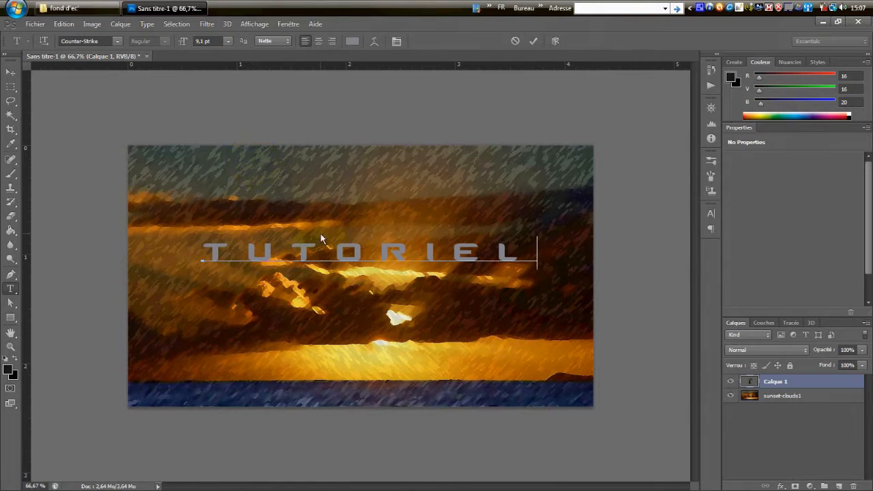
pyautogui.hotkey('ctrl', 'Return')
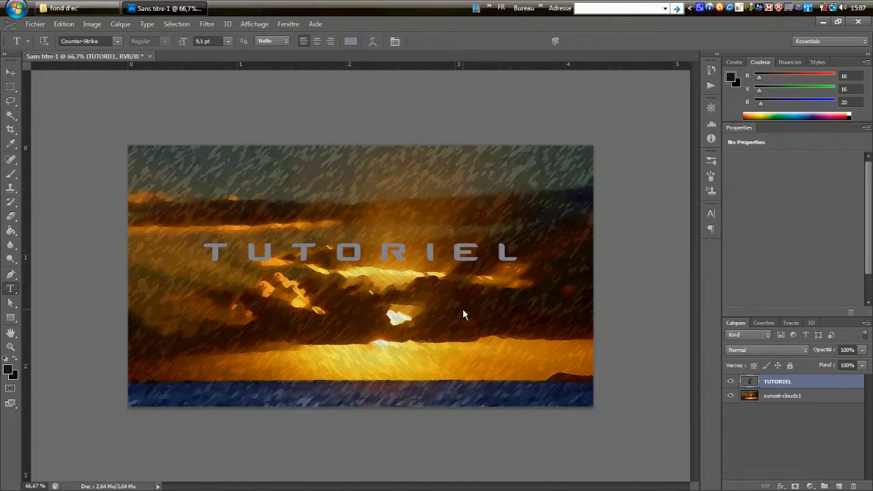
# Step: Enlarge the TUTORIEL text with Free Transform to about 126% width and 177% height, placing it across the middle of the sky
pyautogui.hotkey('ctrl', 't')
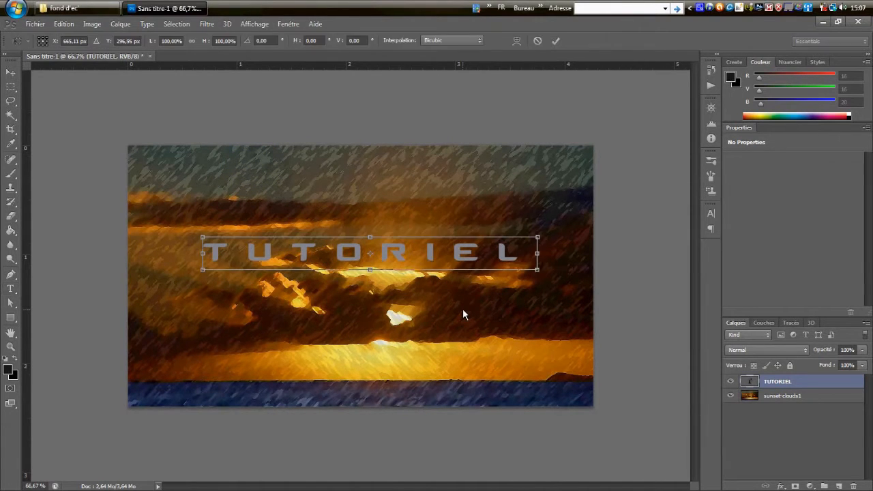
pyautogui.moveTo(370, 237); pyautogui.dragTo(370, 213)
pyautogui.moveTo(203, 245); pyautogui.dragTo(140, 240)
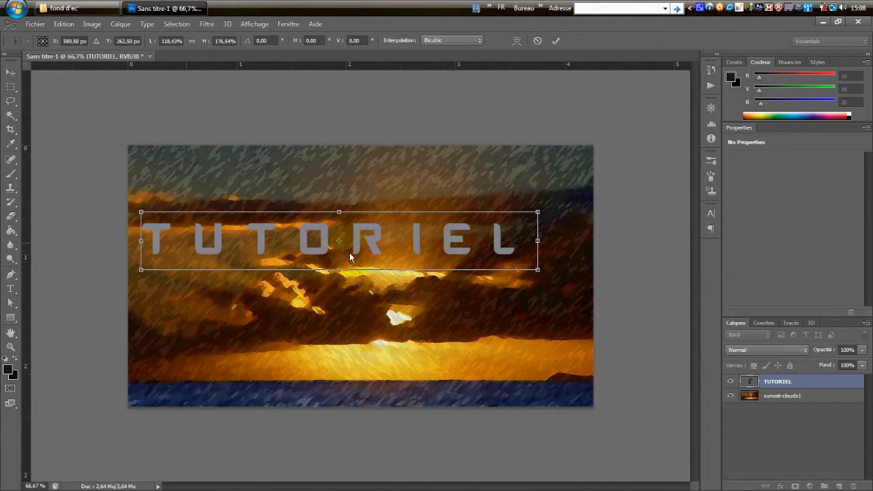
pyautogui.moveTo(539, 241); pyautogui.dragTo(563, 242)
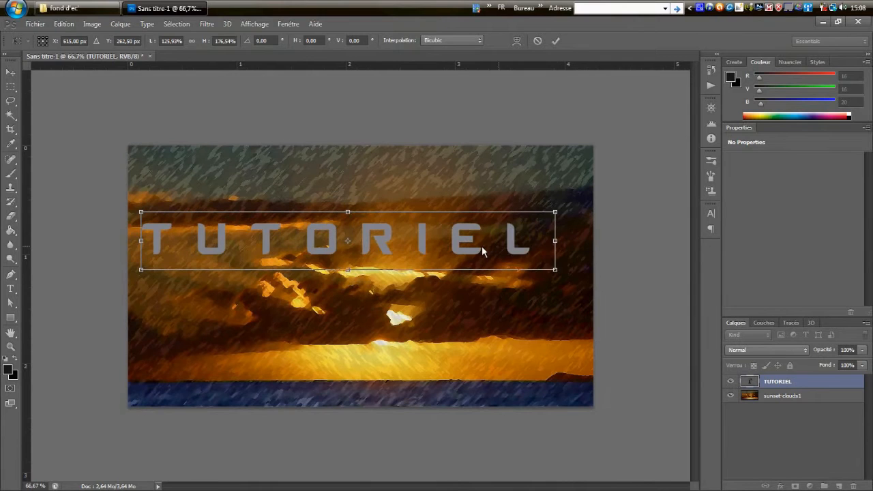
pyautogui.moveTo(443, 263); pyautogui.dragTo(446, 272)
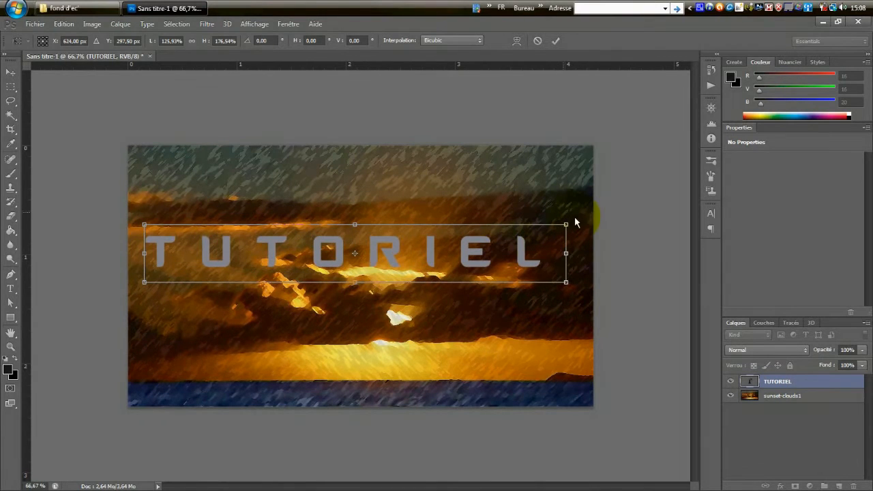
# Step: Rotate the TUTORIEL text about 2.6° clockwise, apply the transformation and shift the text slightly to the right
pyautogui.moveTo(577, 225); pyautogui.dragTo(584, 232)
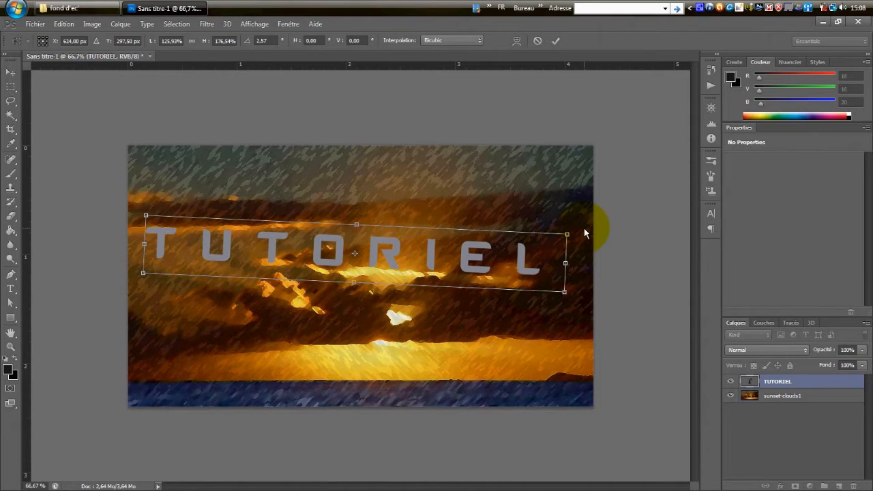
pyautogui.press('Return')
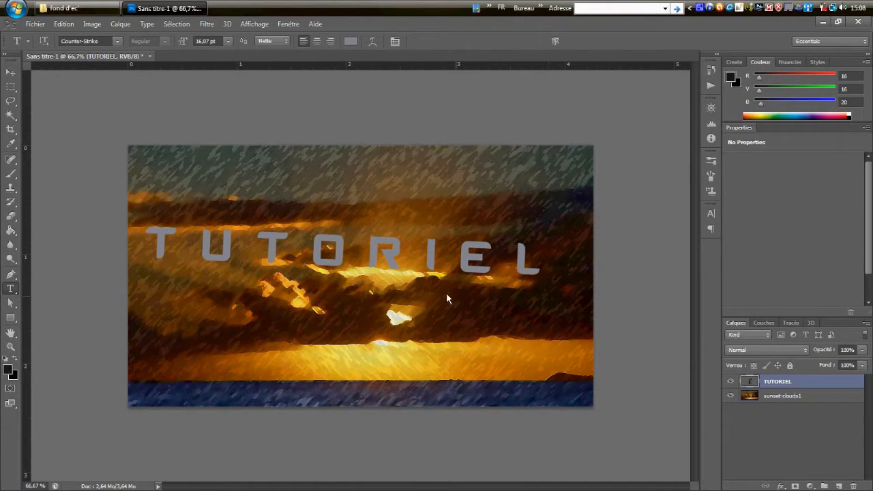
pyautogui.moveTo(307, 255); pyautogui.dragTo(332, 257)
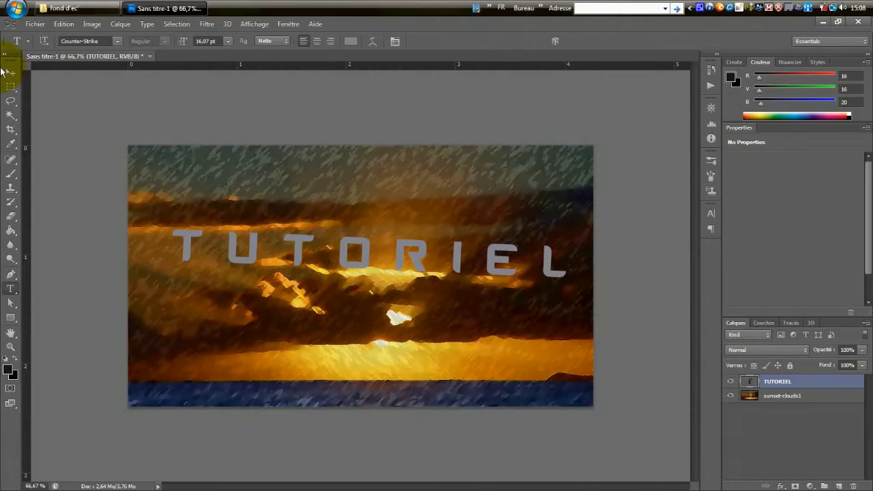
# Step: Place the Cracked.jpg texture from the Texture folder inside the desktop's GFX folder into the document
pyautogui.click(37, 26)
pyautogui.click(90, 198)
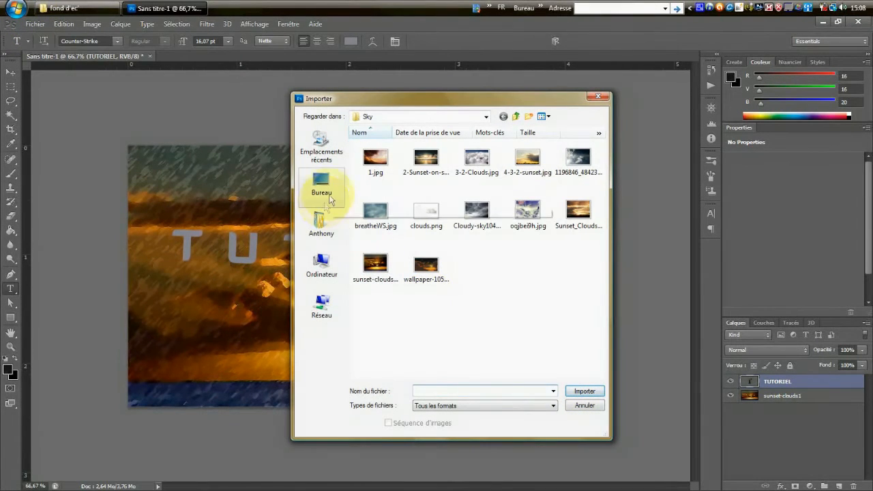
pyautogui.click(329, 198)
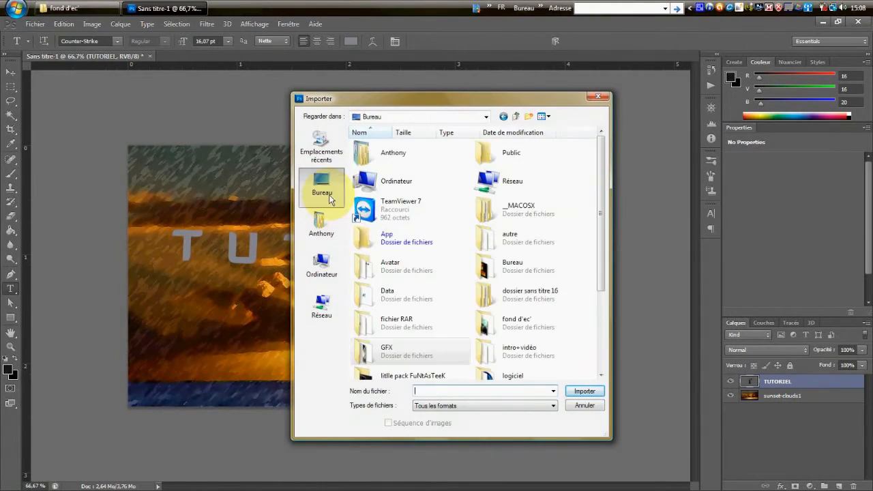
pyautogui.doubleClick(412, 350)
pyautogui.click(409, 352)
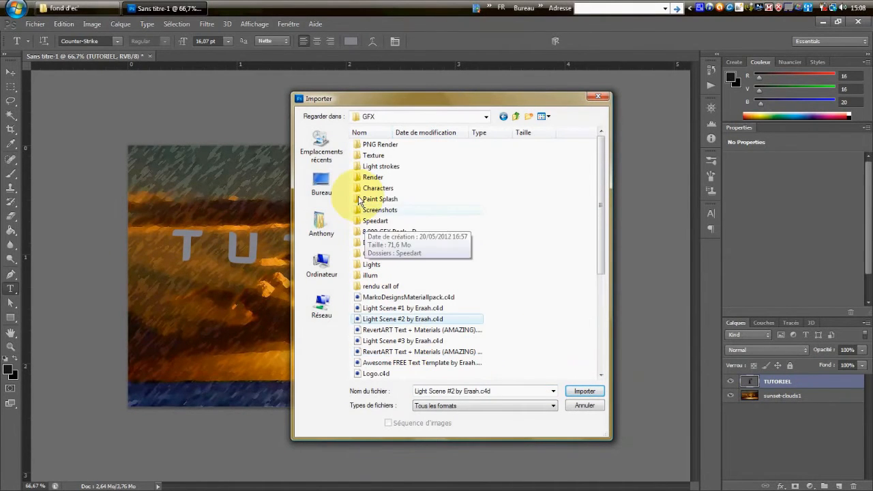
pyautogui.doubleClick(374, 155)
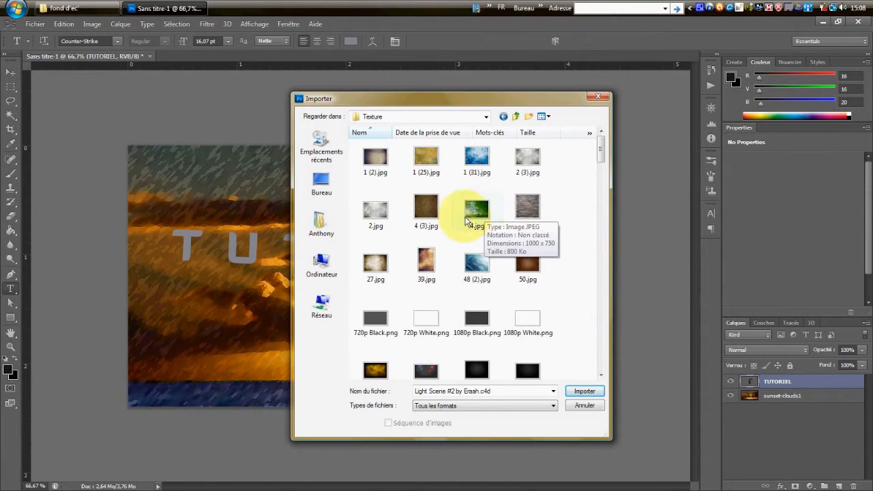
pyautogui.scroll(-1, 449, 268)
pyautogui.scroll(1, 457, 266)
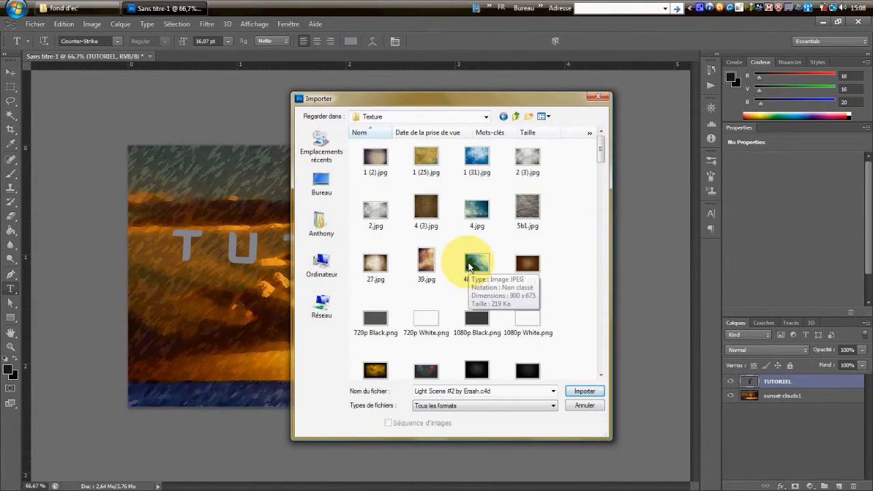
pyautogui.scroll(-4, 464, 263)
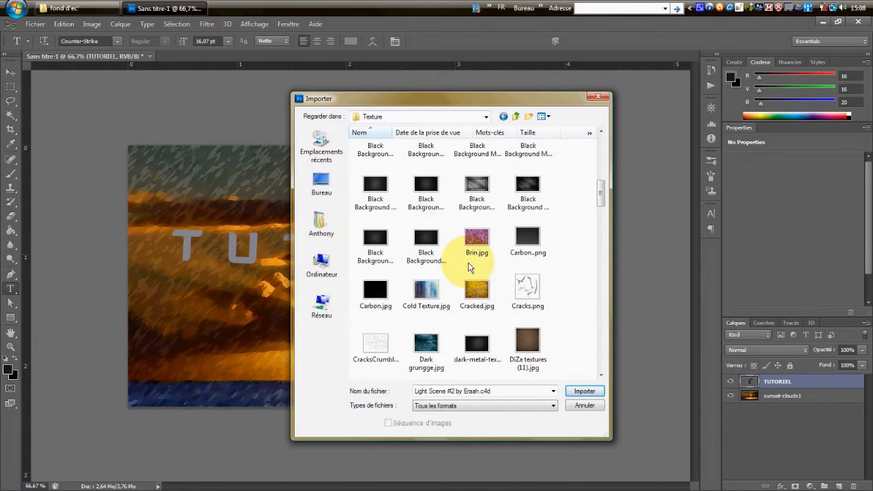
pyautogui.scroll(-1, 468, 267)
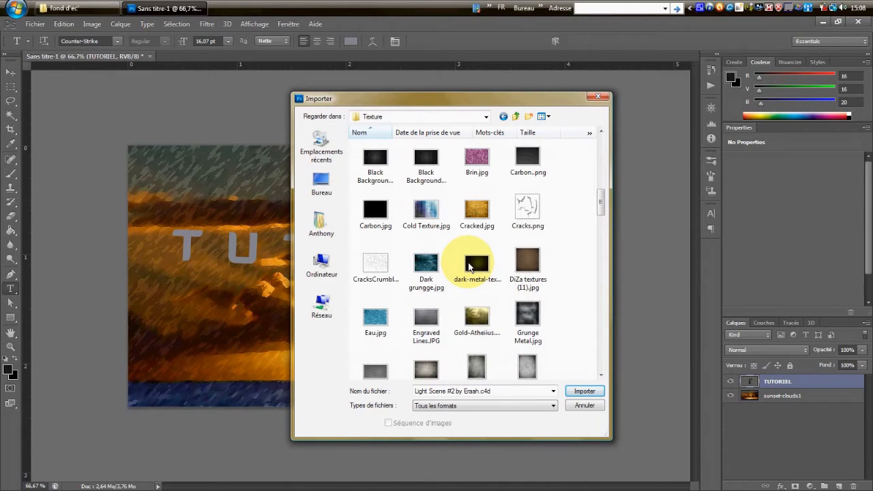
pyautogui.click(476, 210)
pyautogui.click(586, 390)
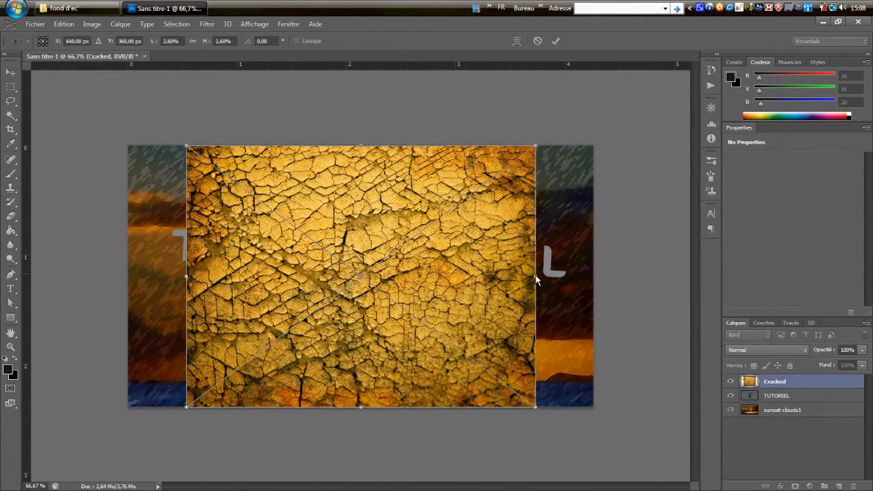
# Step: Stretch the placed Cracked texture horizontally on both sides to span the whole title, and apply the placement
pyautogui.moveTo(551, 282); pyautogui.dragTo(571, 276)
pyautogui.moveTo(191, 282); pyautogui.dragTo(172, 281)
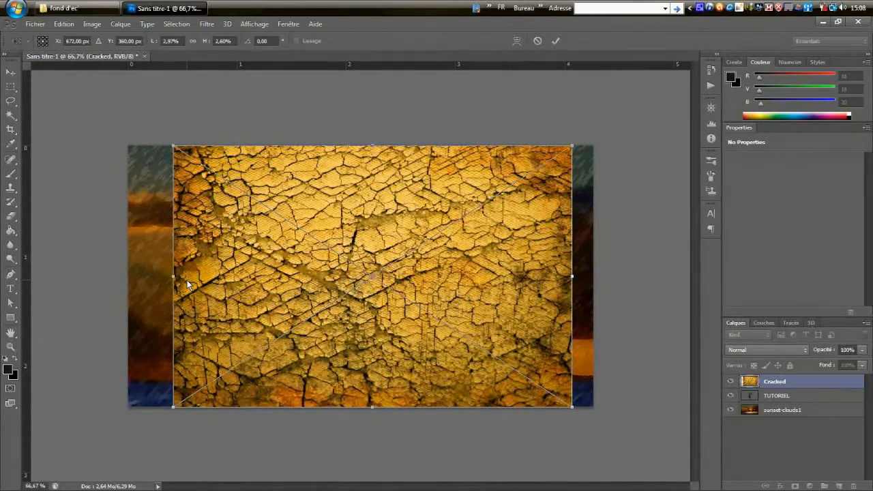
pyautogui.press('t')
pyautogui.press('Return')
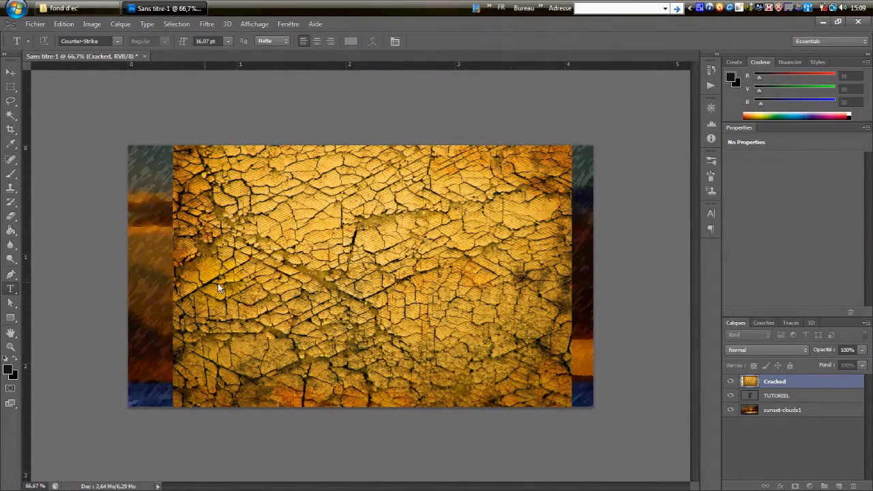
# Step: Move the TUTORIEL layer above the Cracked layer and try to select its letters with the Magic Wand
pyautogui.click(791, 395)
pyautogui.moveTo(787, 399); pyautogui.dragTo(791, 382)
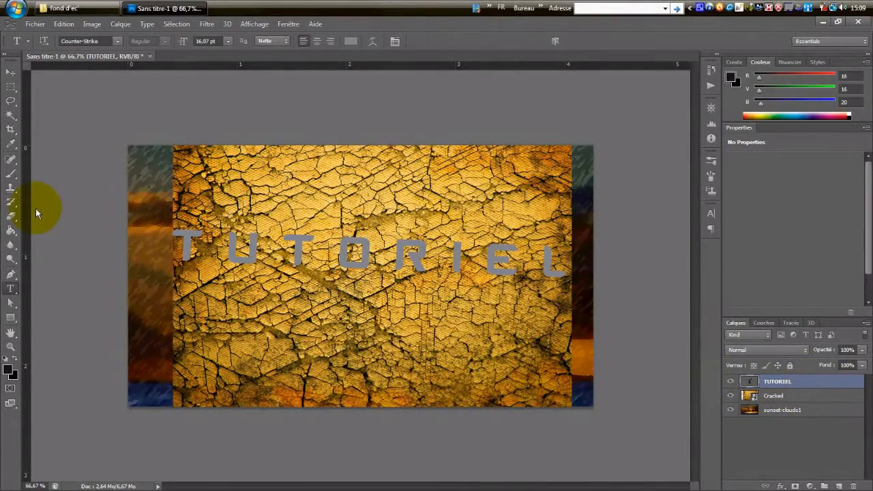
pyautogui.click(11, 114)
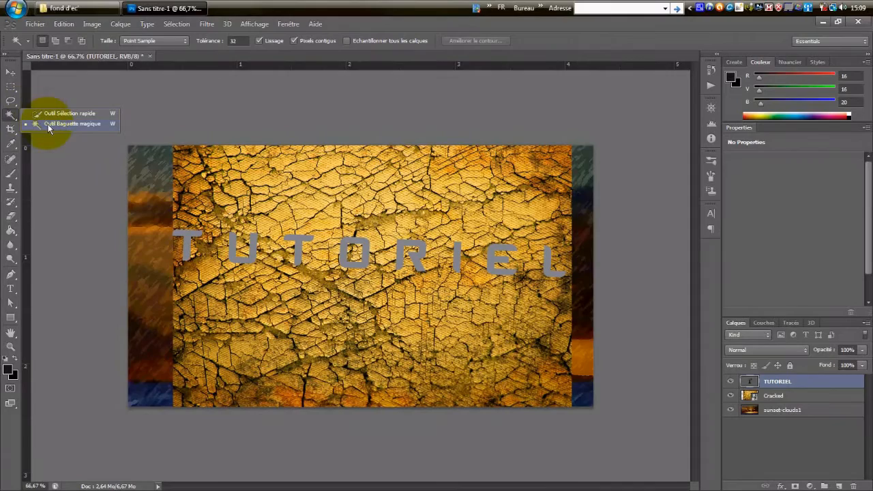
pyautogui.click(48, 124)
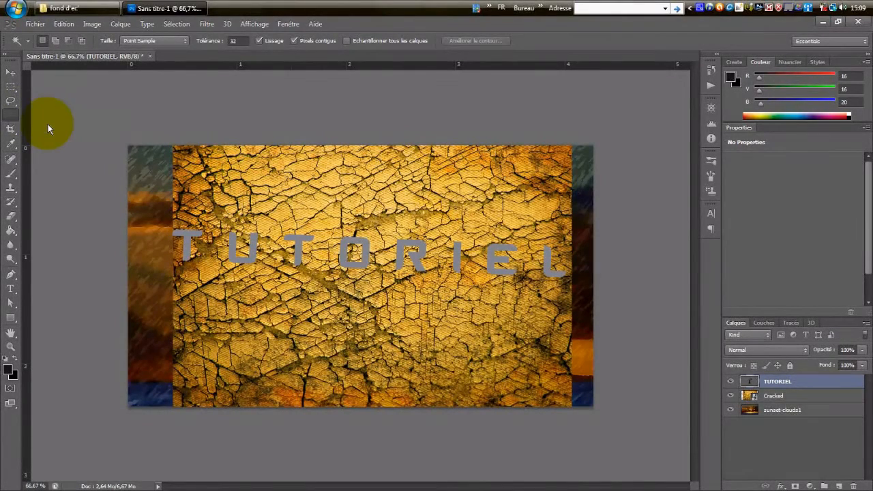
pyautogui.click(187, 245)
pyautogui.keyDown('shift'); pyautogui.click(240, 254); pyautogui.keyUp('shift')
pyautogui.keyDown('shift'); pyautogui.click(301, 262); pyautogui.keyUp('shift')
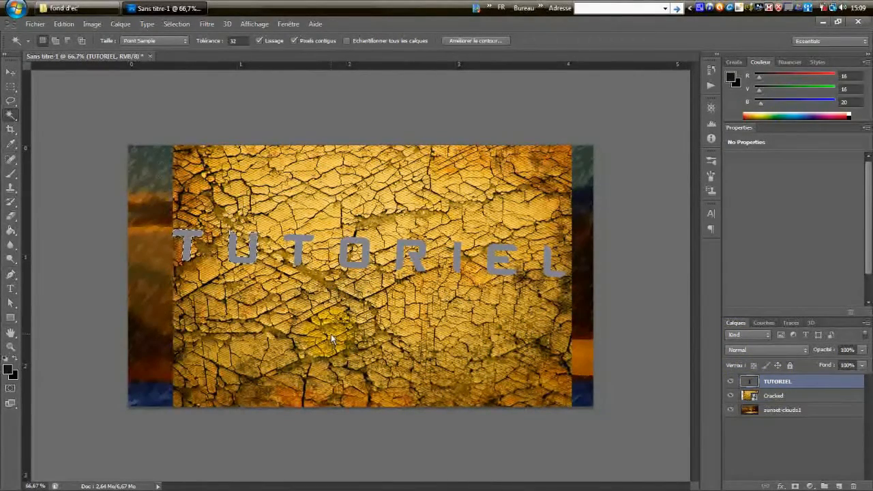
# Step: Undo the letter selection and the reordering of the TUTORIEL layer
pyautogui.hotkey('ctrl', 'alt', 'z')
pyautogui.hotkey('ctrl', 'alt', 'z')
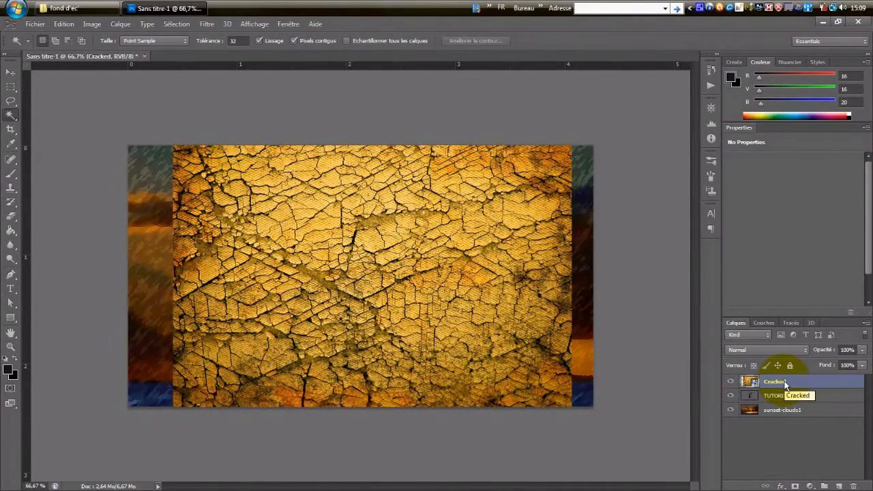
# Step: Rasterize the Cracked layer and colorize it green using Teinte/Saturation with Redéfinir enabled, Teinte 123 and Saturation 45
pyautogui.rightClick(784, 383)
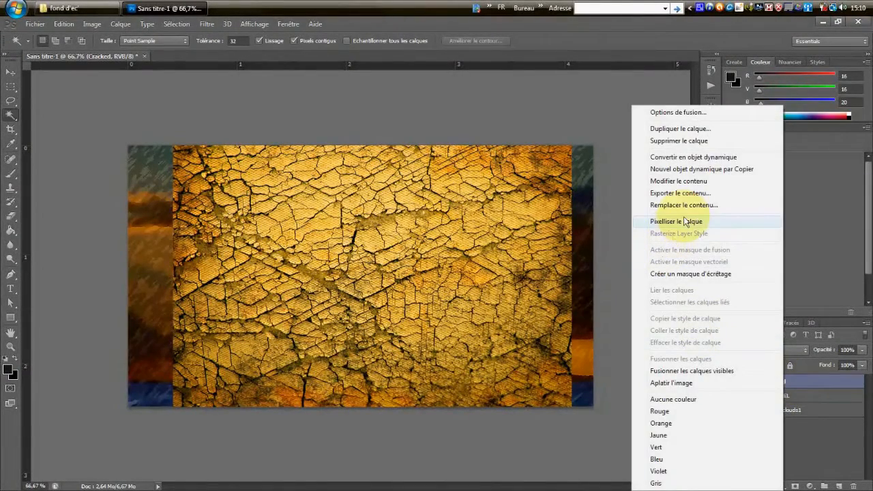
pyautogui.click(687, 223)
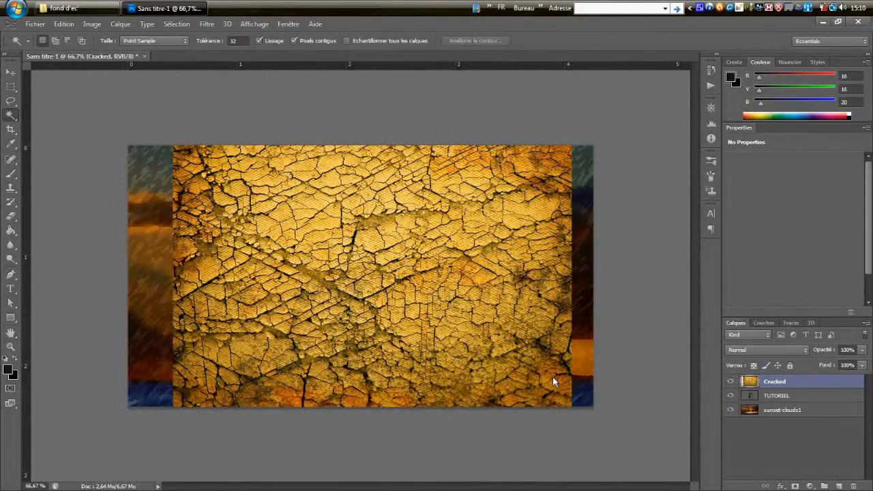
pyautogui.hotkey('ctrl', 'u')
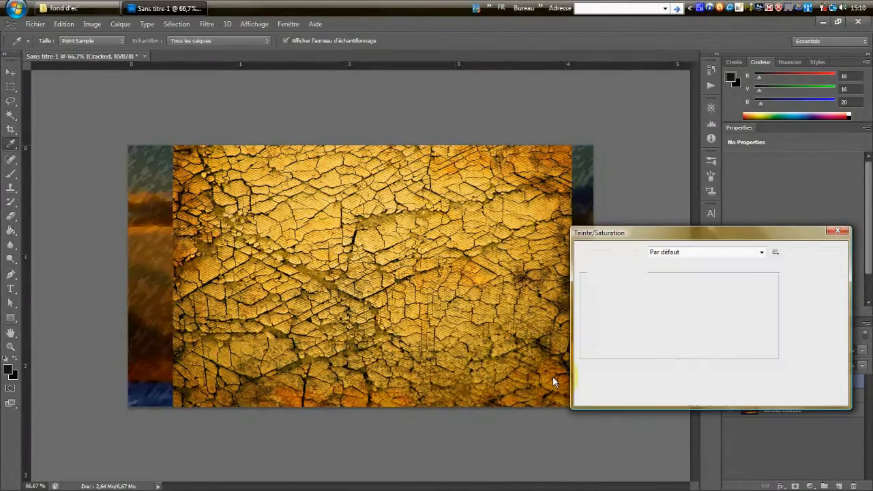
pyautogui.moveTo(651, 233); pyautogui.dragTo(376, 111)
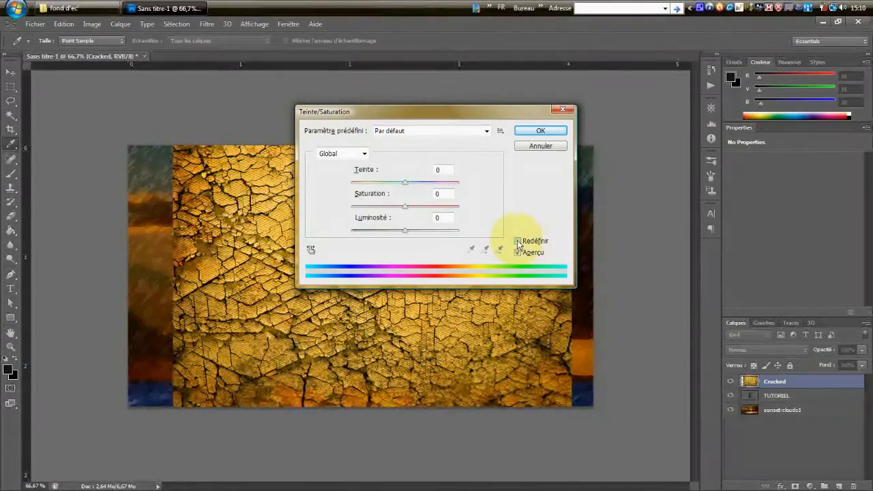
pyautogui.click(517, 241)
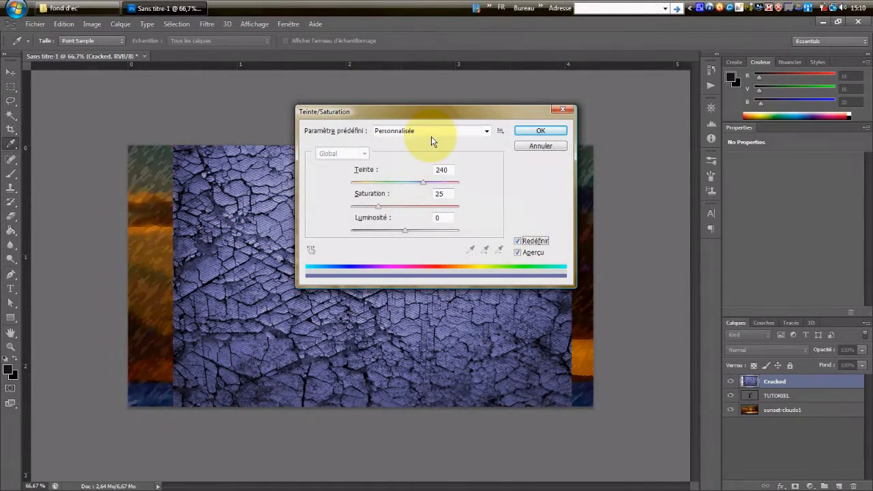
pyautogui.moveTo(443, 117); pyautogui.dragTo(673, 141)
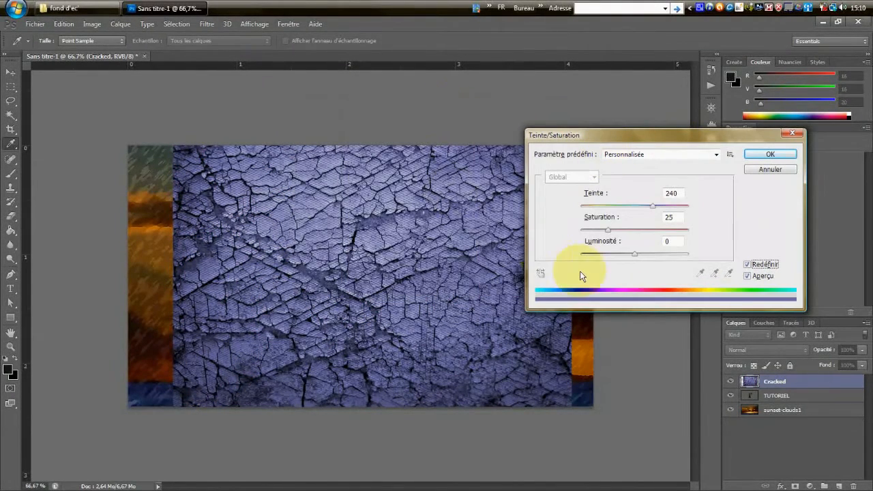
pyautogui.moveTo(594, 217)
pyautogui.mouseDown()
pyautogui.moveTo(631, 221)
pyautogui.moveTo(595, 216)
pyautogui.moveTo(608, 224)
pyautogui.mouseUp()
pyautogui.moveTo(595, 195); pyautogui.dragTo(537, 203)
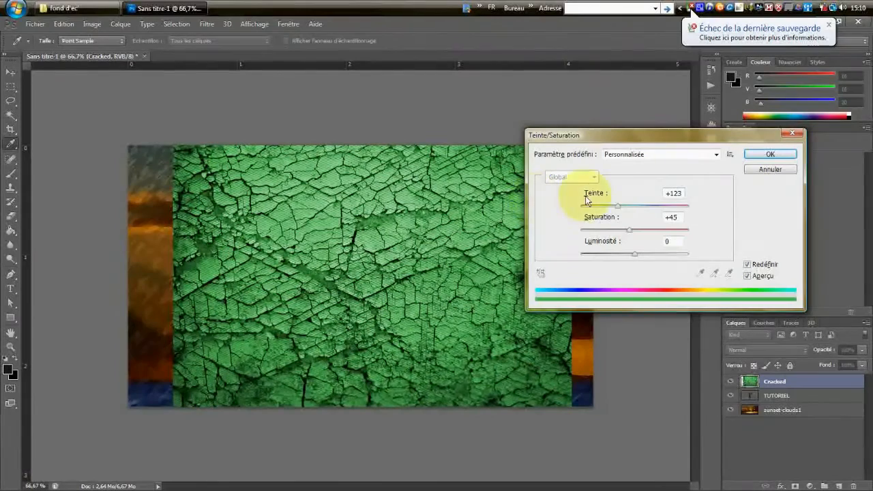
pyautogui.click(764, 153)
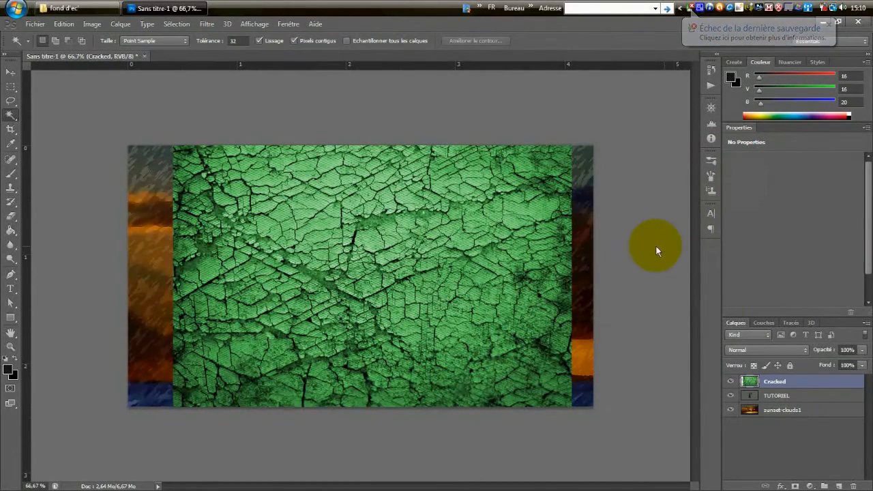
# Step: Move the TUTORIEL layer above the Cracked layer and select all of its letters with the Magic Wand
pyautogui.doubleClick(784, 381)
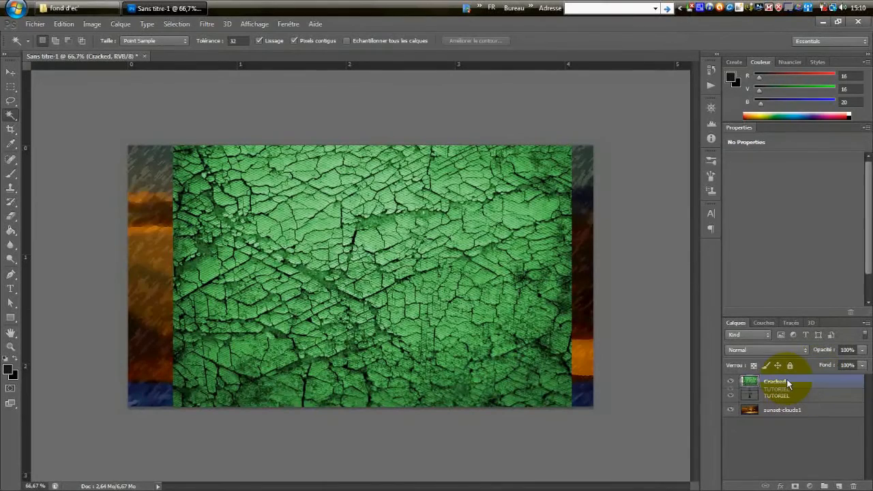
pyautogui.moveTo(777, 396); pyautogui.dragTo(788, 381)
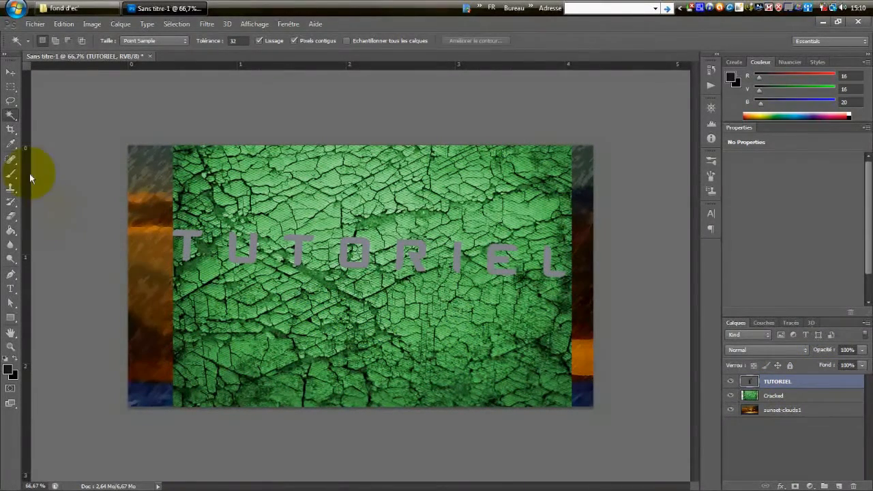
pyautogui.click(188, 247)
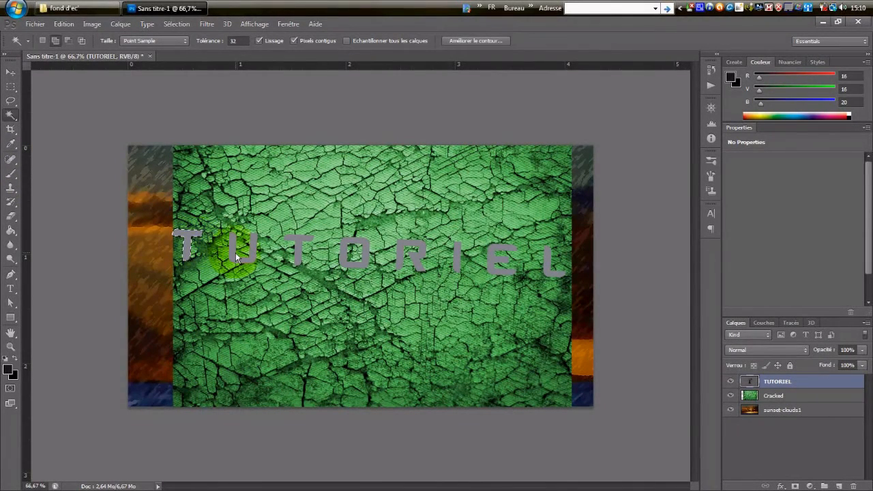
pyautogui.keyDown('shift'); pyautogui.click(236, 253); pyautogui.keyUp('shift')
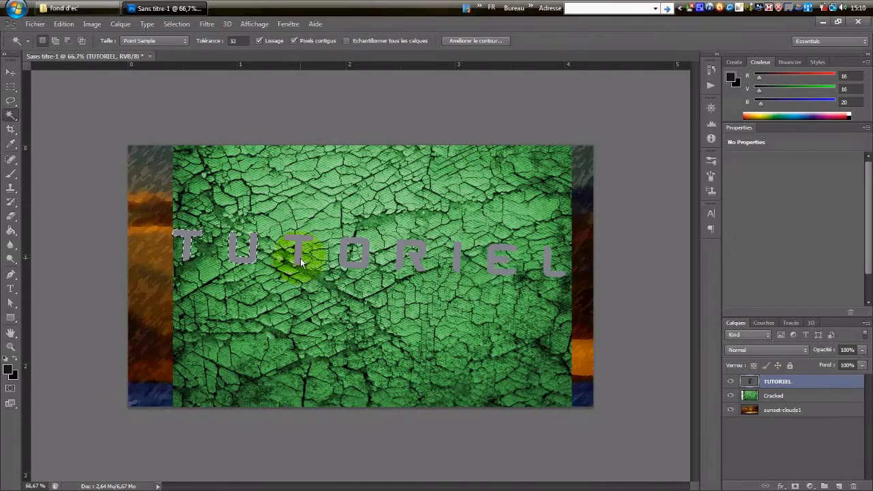
pyautogui.keyDown('shift'); pyautogui.click(346, 261); pyautogui.keyUp('shift')
pyautogui.keyDown('shift'); pyautogui.click(408, 263); pyautogui.keyUp('shift')
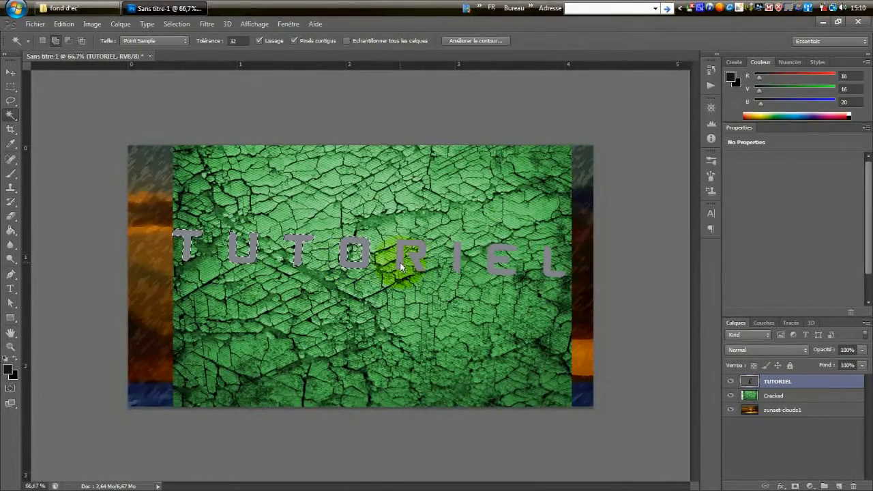
pyautogui.keyDown('shift'); pyautogui.click(457, 263); pyautogui.keyUp('shift')
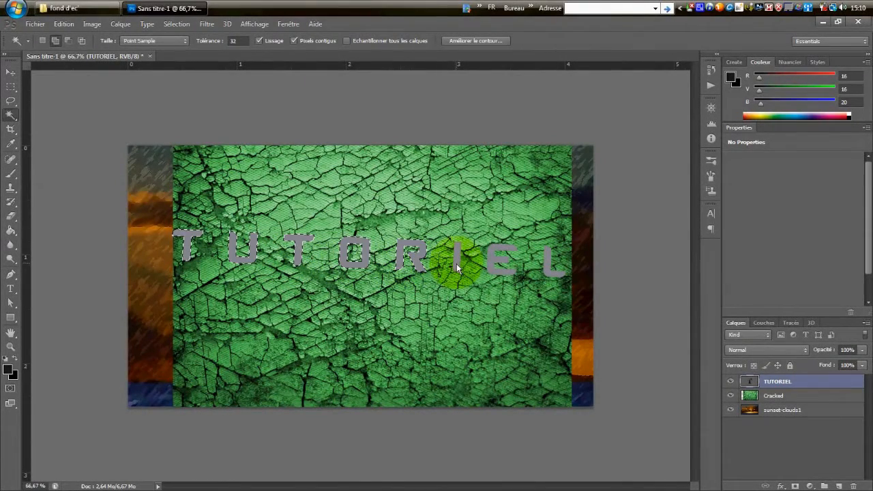
pyautogui.keyDown('shift'); pyautogui.click(493, 266); pyautogui.keyUp('shift')
pyautogui.keyDown('shift'); pyautogui.click(547, 264); pyautogui.keyUp('shift')
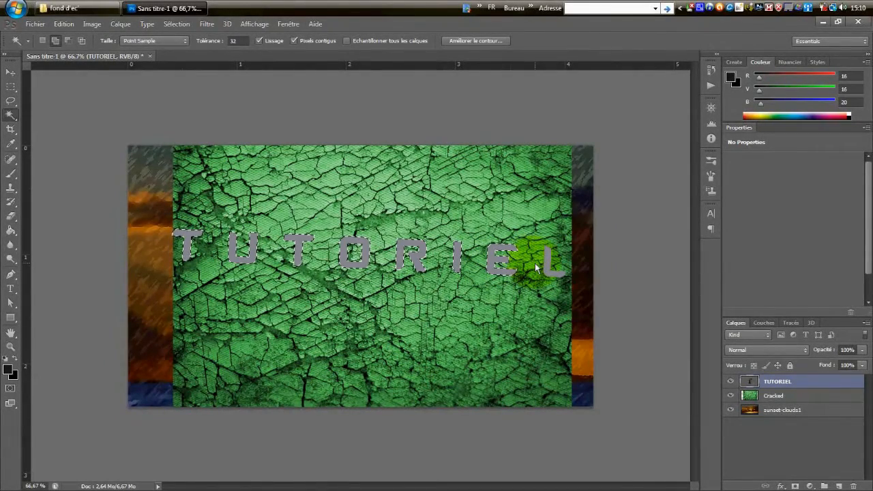
# Step: Invert the letter selection so everything outside the TUTORIEL letters is selected
pyautogui.hotkey('ctrl', 'shift', 'i')
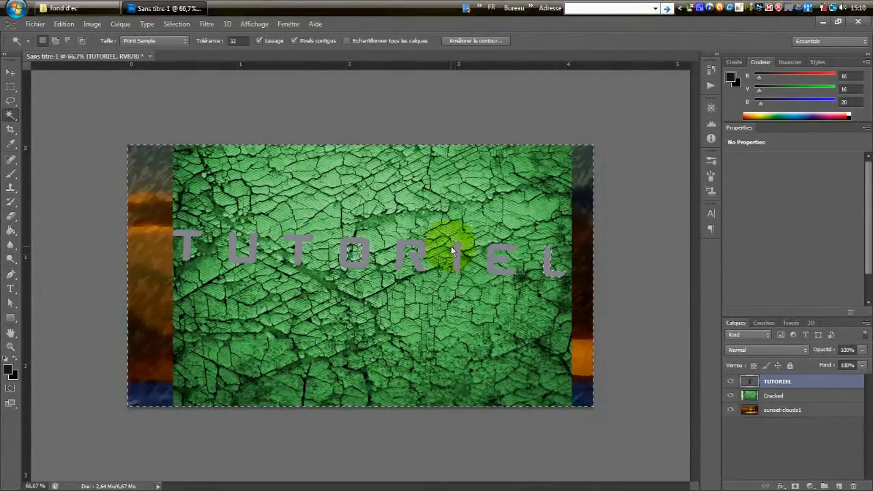
pyautogui.hotkey('ctrl', 'd')
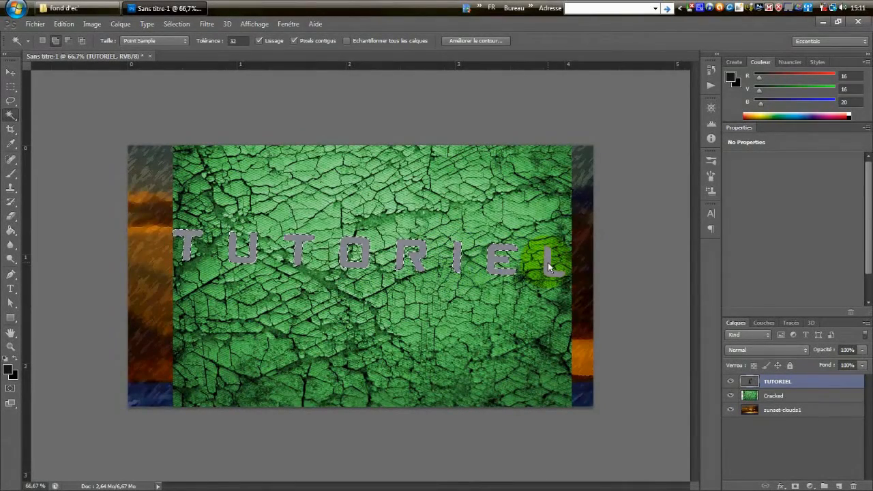
pyautogui.rightClick(326, 267)
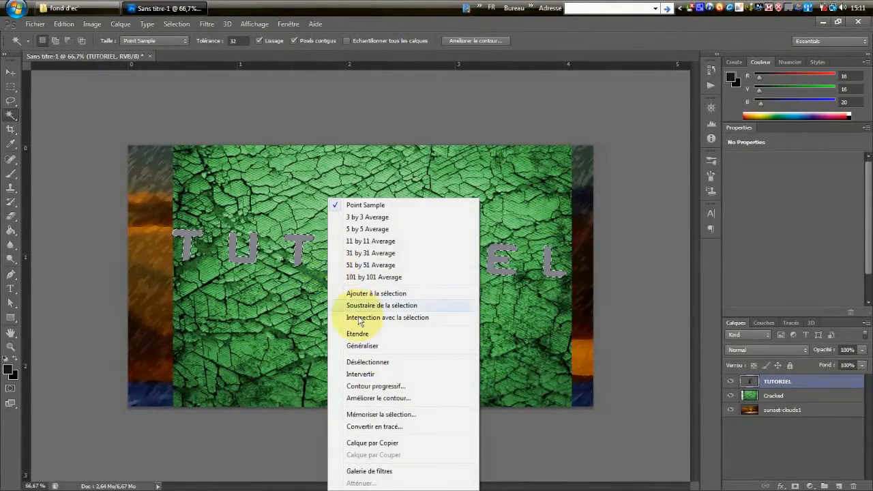
pyautogui.click(373, 374)
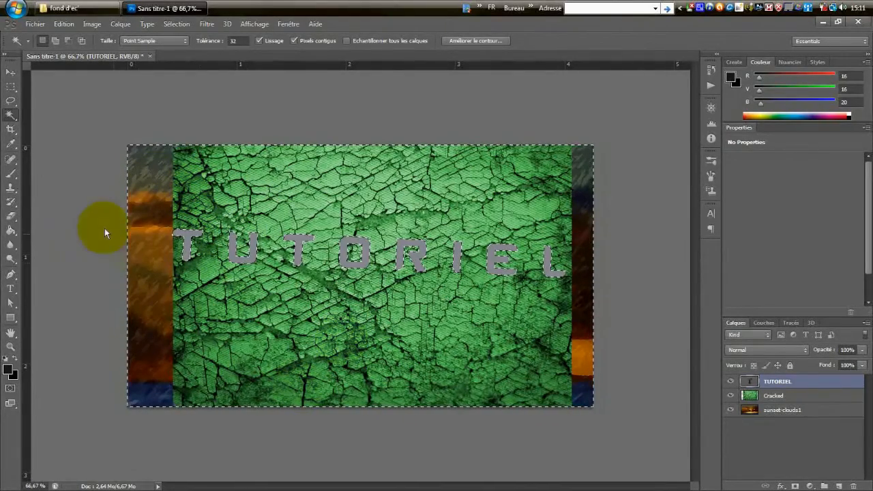
# Step: Set the TUTORIEL layer's blend mode to Incrustation
pyautogui.click(776, 398)
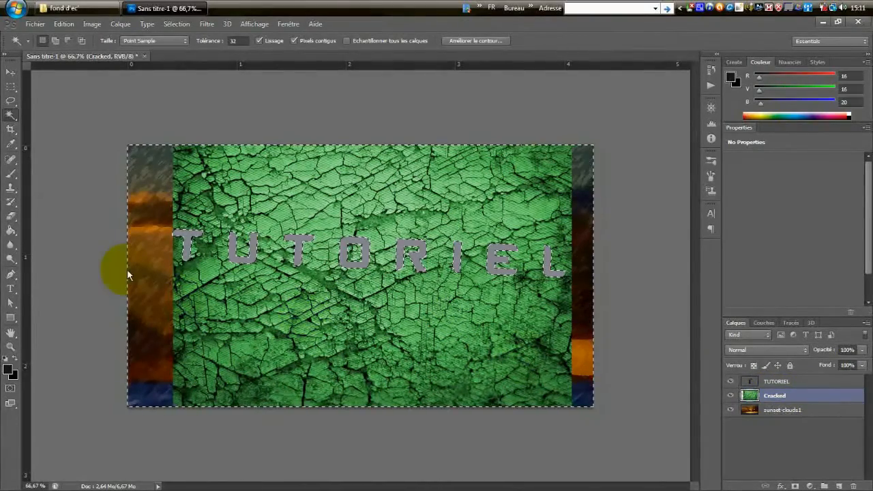
pyautogui.click(773, 382)
pyautogui.click(803, 349)
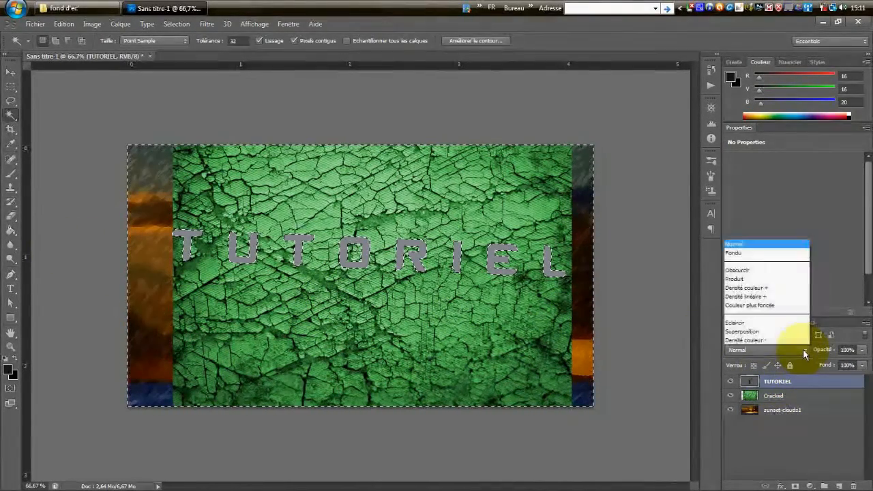
pyautogui.click(746, 199)
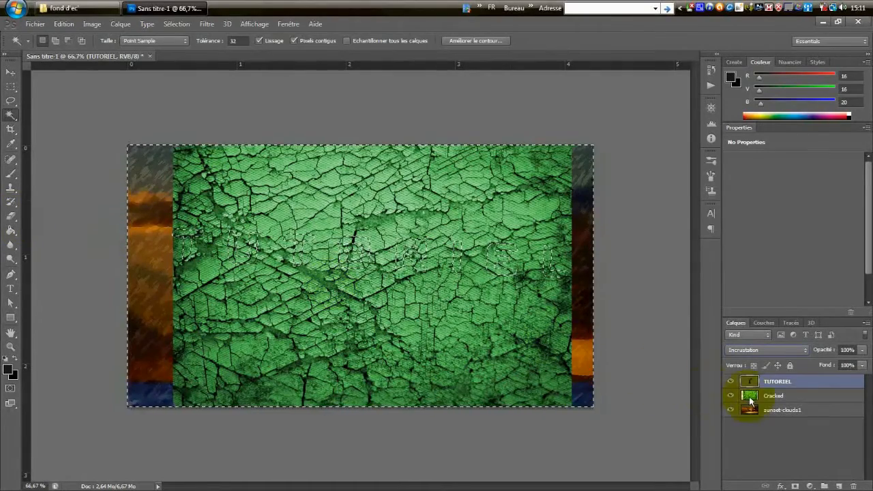
# Step: Erase the Cracked layer's texture outside the letters using the Eraser with an enlarged hard round tip
pyautogui.click(771, 396)
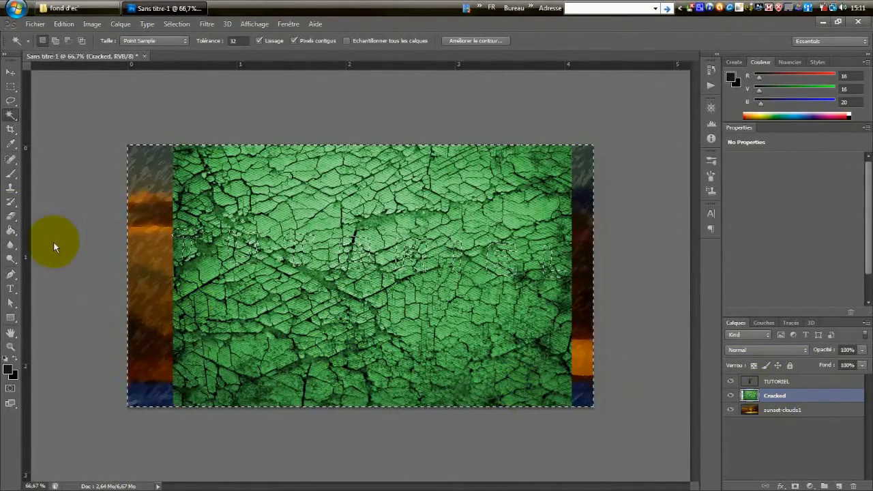
pyautogui.click(15, 221)
pyautogui.click(71, 216)
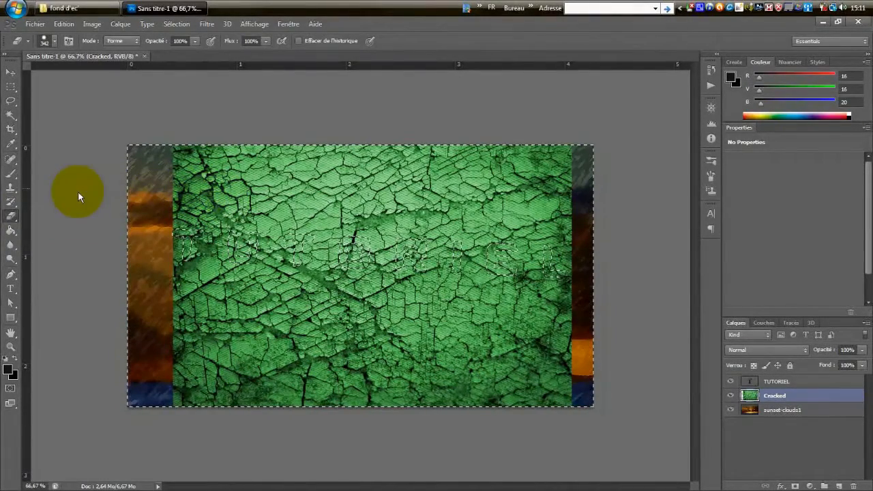
pyautogui.press('F5')
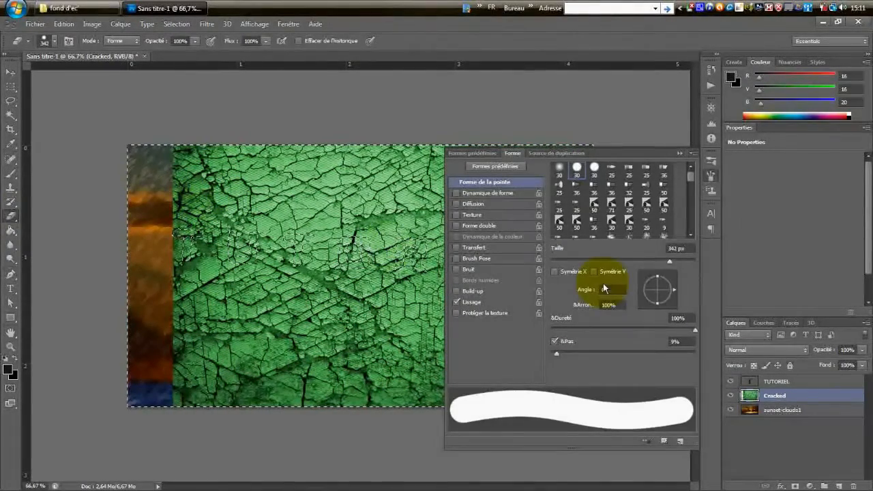
pyautogui.moveTo(556, 250); pyautogui.dragTo(603, 246)
pyautogui.click(679, 153)
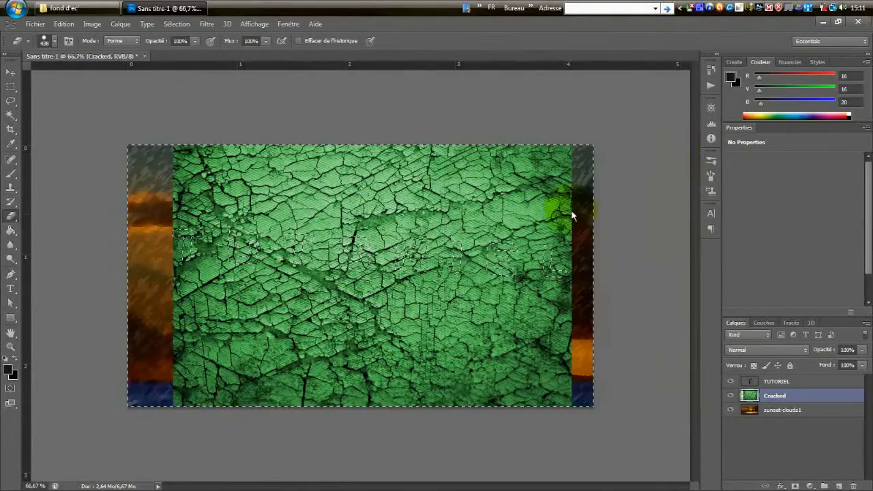
pyautogui.moveTo(561, 185)
pyautogui.mouseDown()
pyautogui.moveTo(210, 173)
pyautogui.moveTo(178, 200)
pyautogui.moveTo(197, 361)
pyautogui.moveTo(221, 421)
pyautogui.moveTo(277, 431)
pyautogui.moveTo(551, 416)
pyautogui.moveTo(571, 400)
pyautogui.moveTo(573, 379)
pyautogui.moveTo(524, 293)
pyautogui.moveTo(536, 270)
pyautogui.moveTo(447, 262)
pyautogui.moveTo(428, 313)
pyautogui.moveTo(287, 340)
pyautogui.moveTo(252, 311)
pyautogui.moveTo(305, 269)
pyautogui.moveTo(422, 284)
pyautogui.moveTo(382, 266)
pyautogui.moveTo(283, 304)
pyautogui.moveTo(170, 268)
pyautogui.mouseUp()
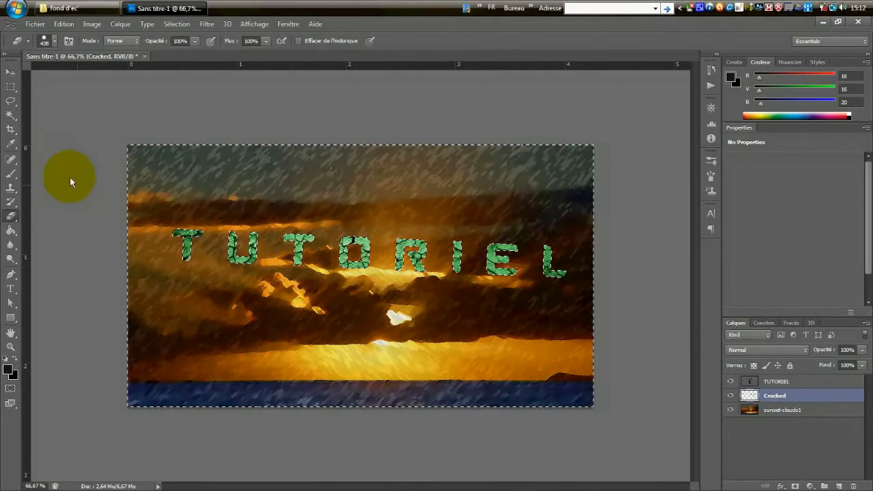
# Step: Clear the inverted selection with the rectangular marquee tool
pyautogui.click(11, 87)
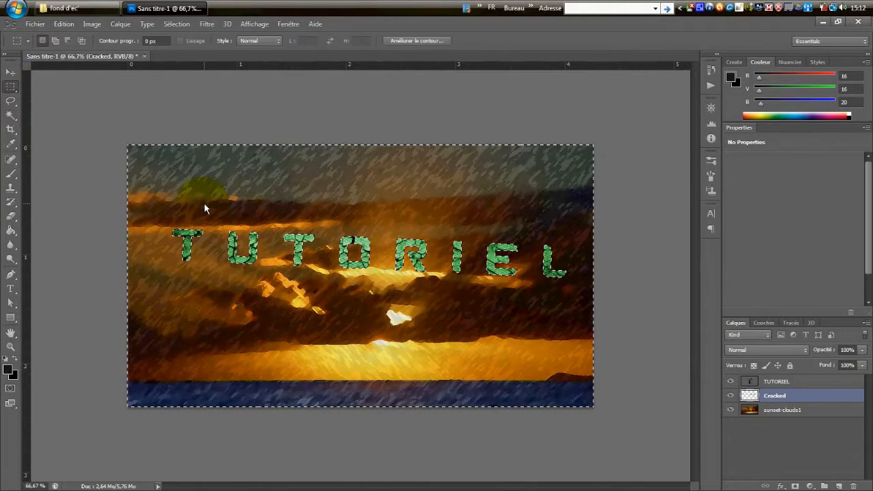
pyautogui.click(11, 72)
pyautogui.click(11, 87)
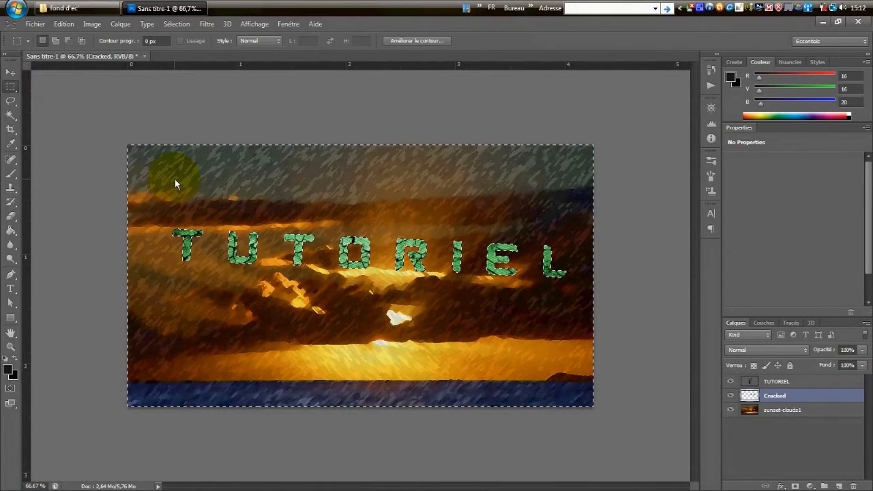
pyautogui.click(191, 193)
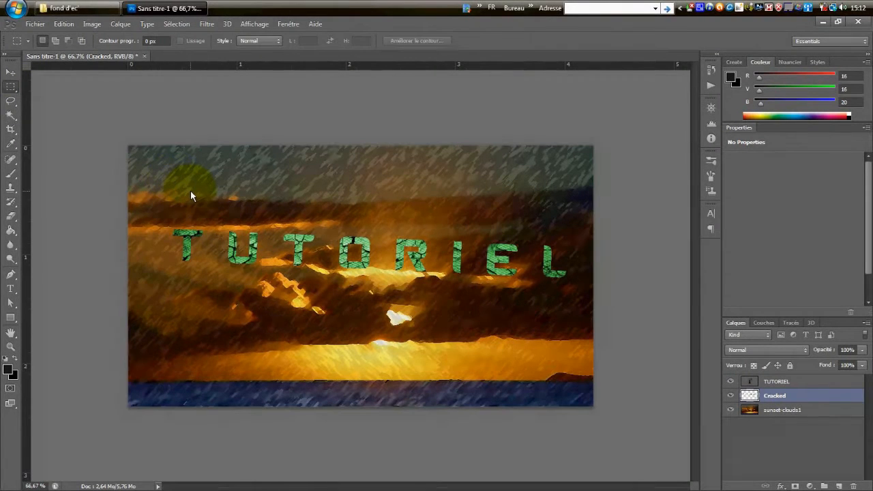
# Step: Try moving the Cracked layer's letters down and to the right, and undo the move
pyautogui.click(10, 72)
pyautogui.moveTo(36, 100); pyautogui.dragTo(132, 164)
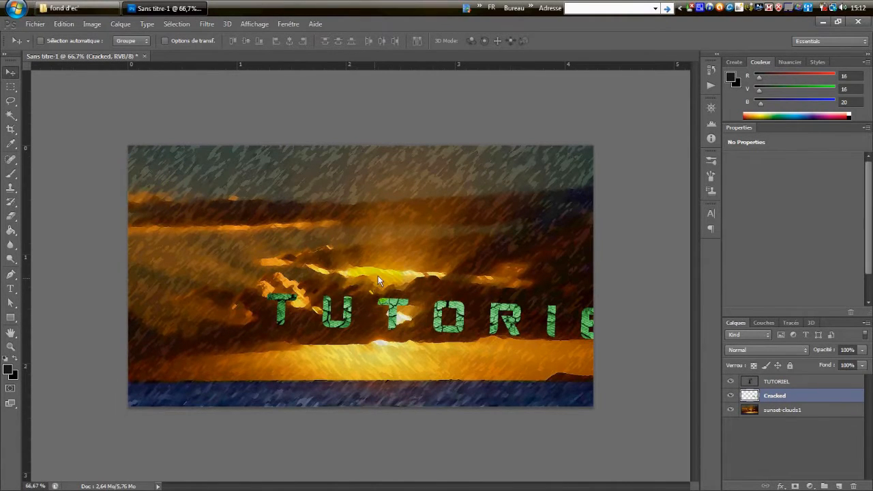
pyautogui.hotkey('ctrl', 'z')
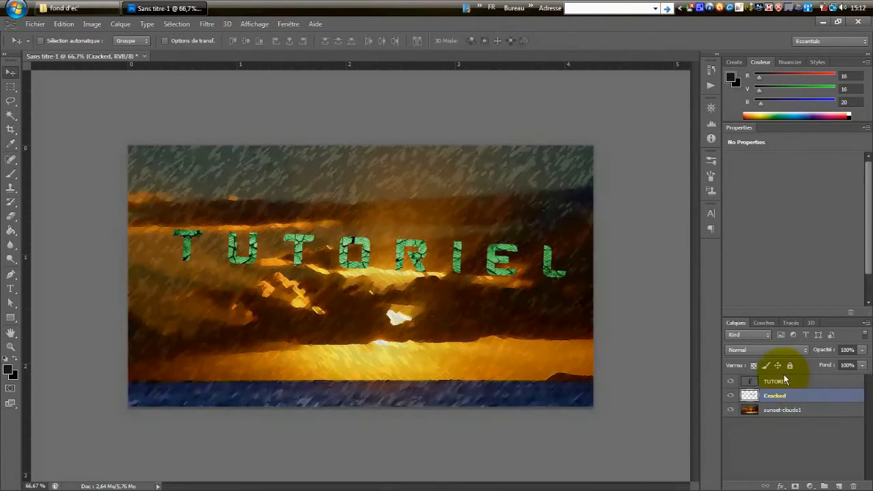
# Step: Merge the TUTORIEL and Cracked layers into one and move the title up over the dark upper cloud band
pyautogui.hotkey('shift', 'alt', 'o')
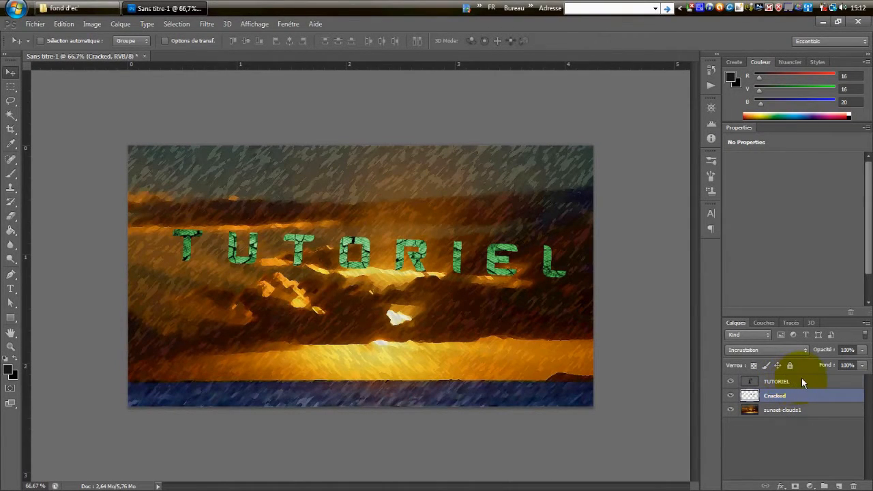
pyautogui.keyDown('shift'); pyautogui.click(801, 381); pyautogui.keyUp('shift')
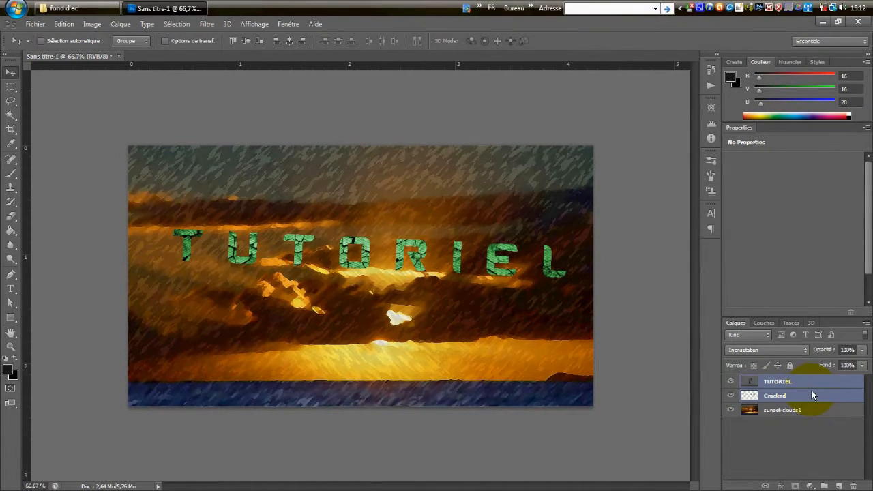
pyautogui.rightClick(812, 394)
pyautogui.click(775, 361)
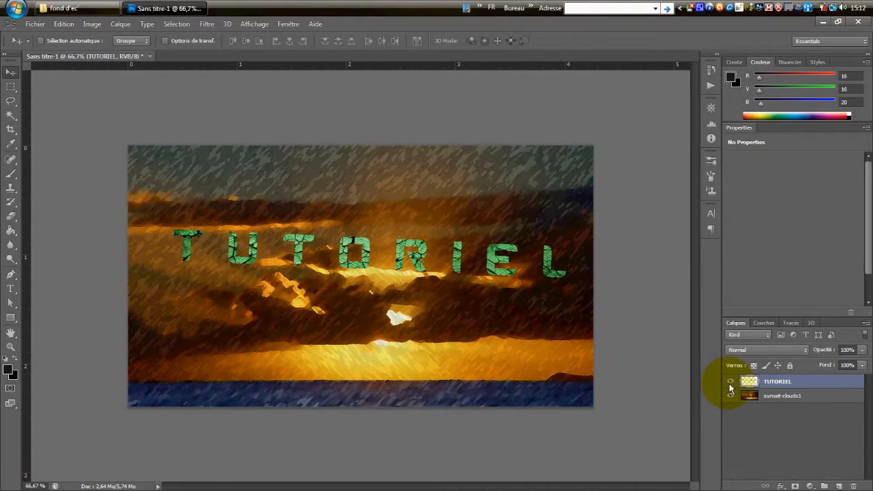
pyautogui.hotkey('ctrl', 'z')
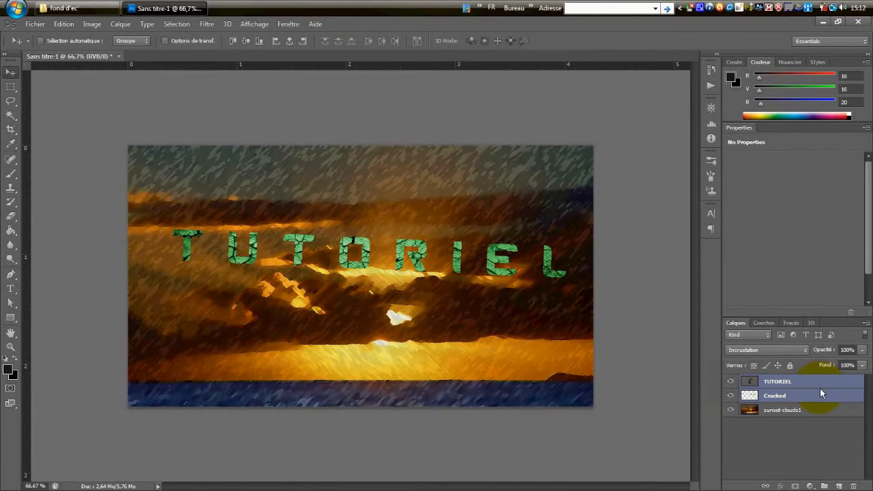
pyautogui.hotkey('ctrl', 'e')
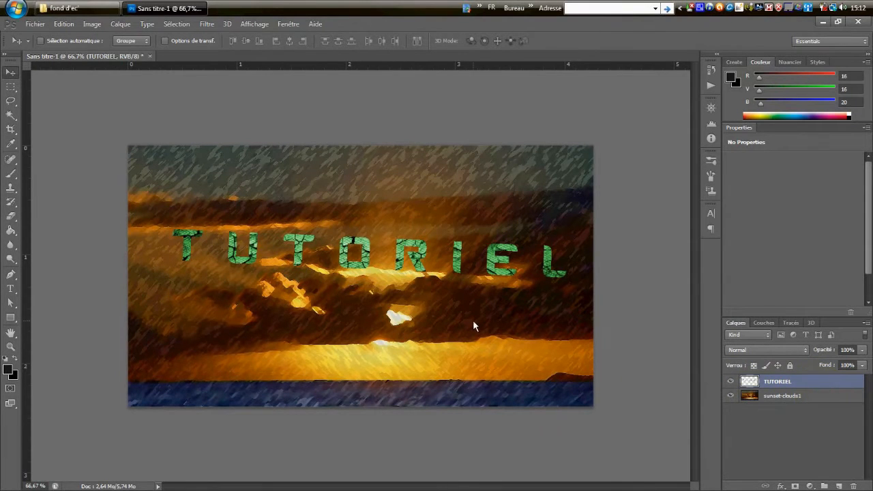
pyautogui.moveTo(395, 284); pyautogui.dragTo(396, 240)
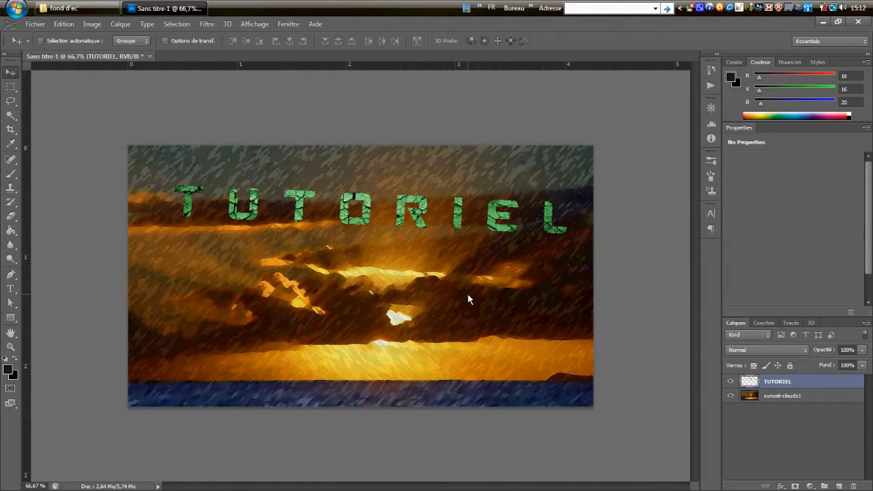
# Step: Recolor the merged title a pinkish brown using Teinte/Saturation with Redéfinir enabled and a lowered Teinte
pyautogui.hotkey('ctrl', 'u')
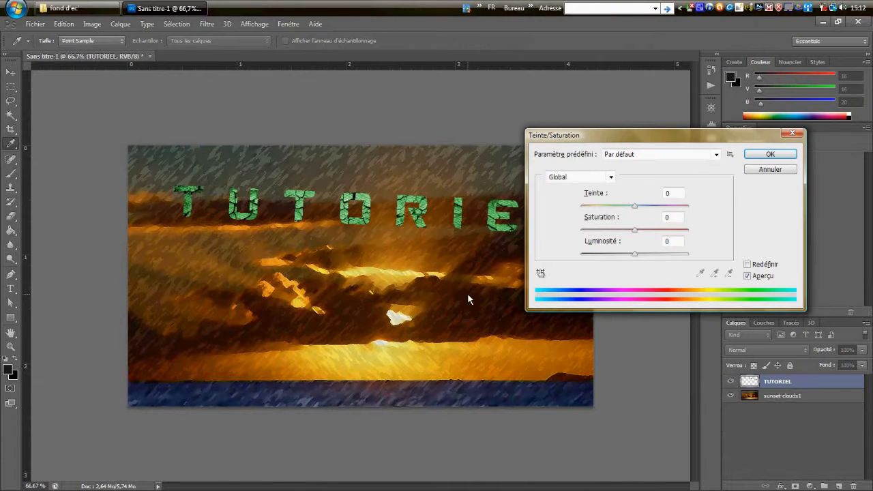
pyautogui.click(748, 264)
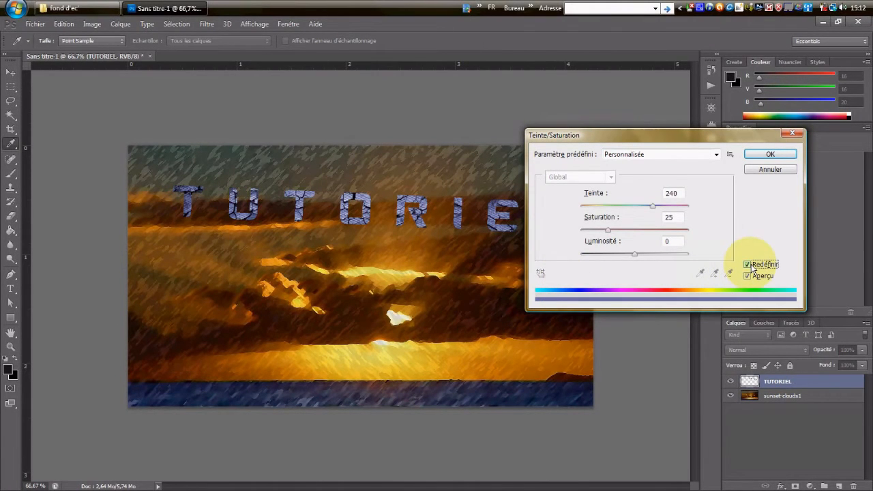
pyautogui.moveTo(651, 205); pyautogui.dragTo(603, 195)
pyautogui.click(770, 154)
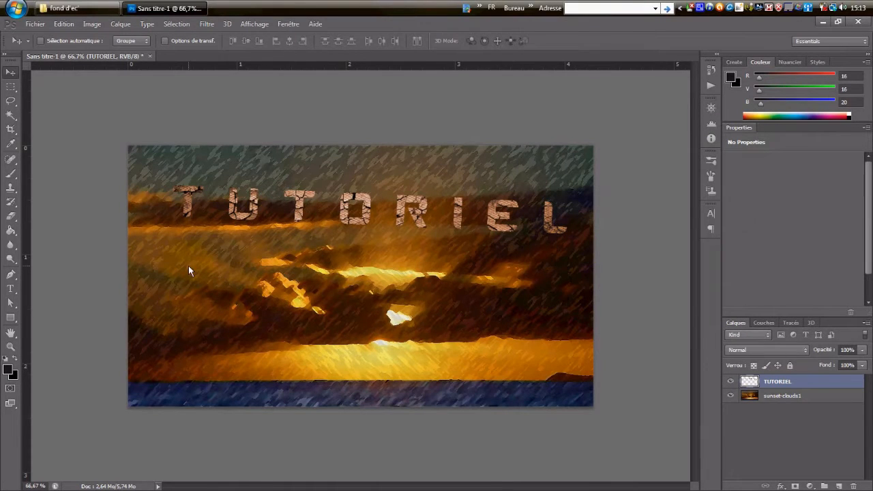
# Step: Try a linear orange-yellow-orange gradient across the TUTORIEL layer and undo the fill
pyautogui.click(10, 232)
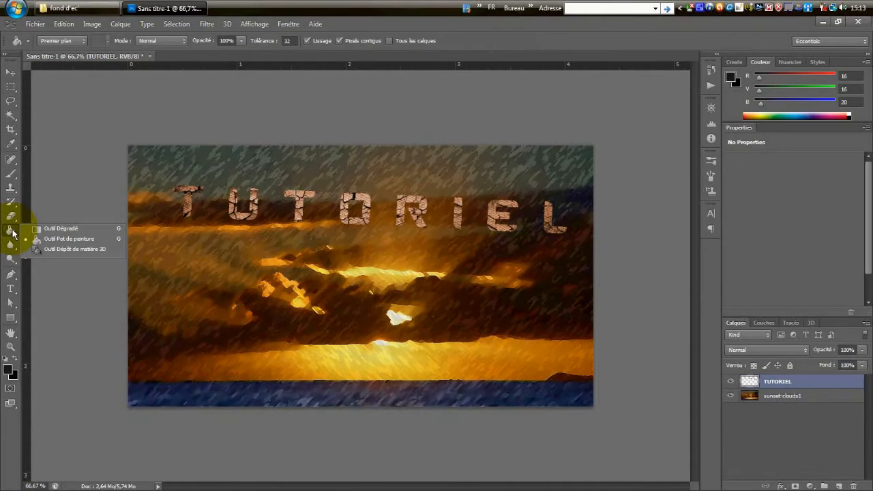
pyautogui.click(41, 229)
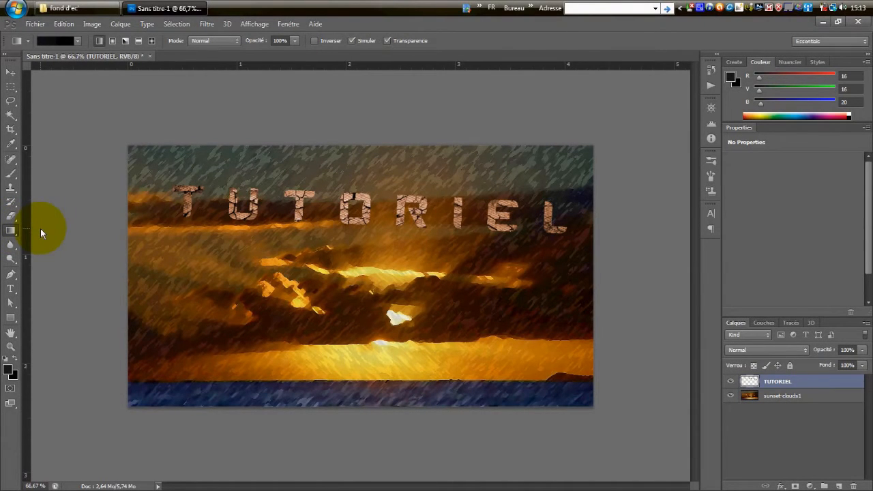
pyautogui.click(77, 41)
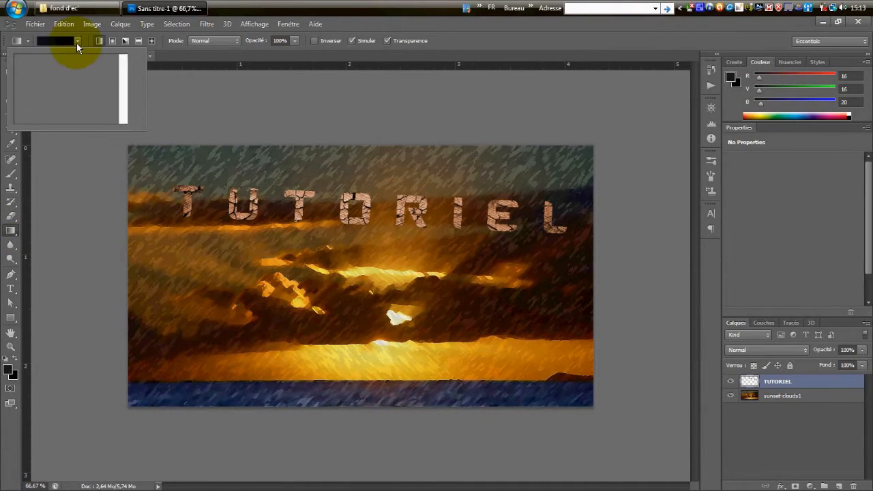
pyautogui.click(41, 64)
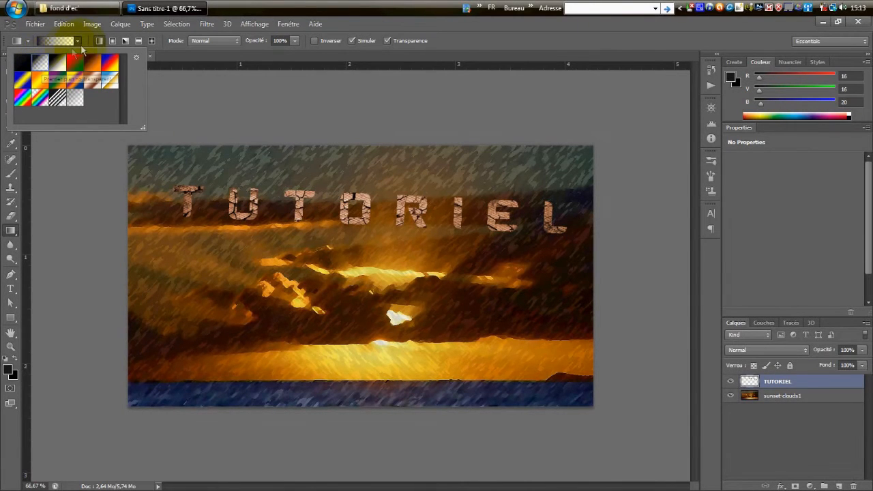
pyautogui.click(41, 81)
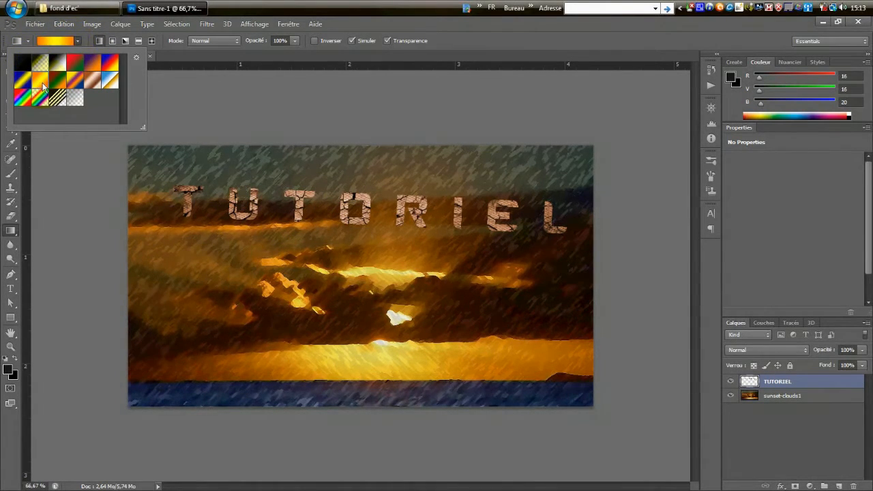
pyautogui.click(77, 40)
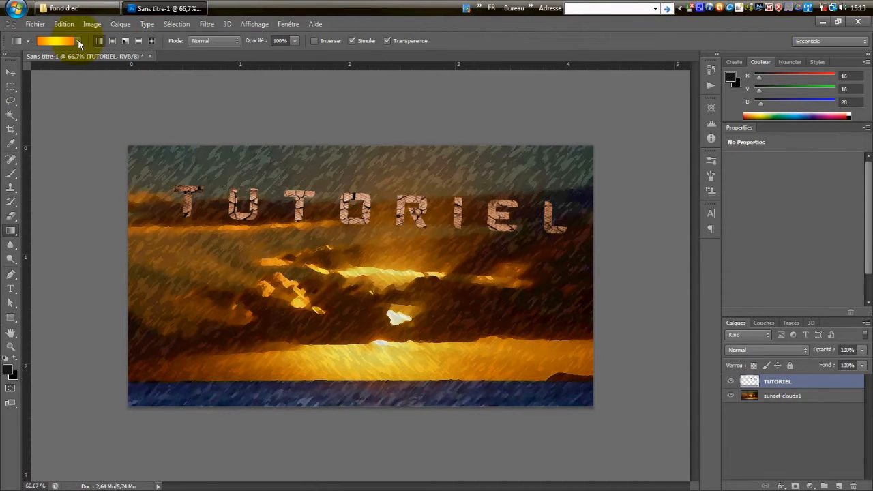
pyautogui.moveTo(168, 194); pyautogui.dragTo(574, 218)
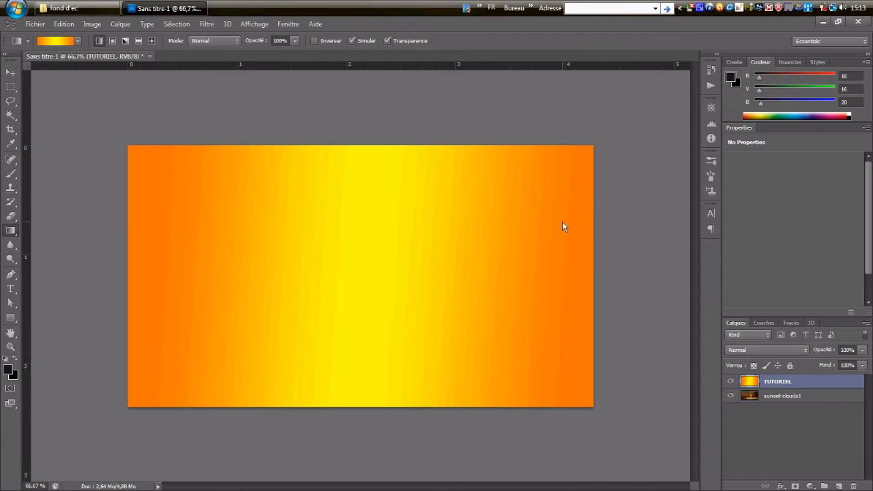
pyautogui.hotkey('ctrl', 'z')
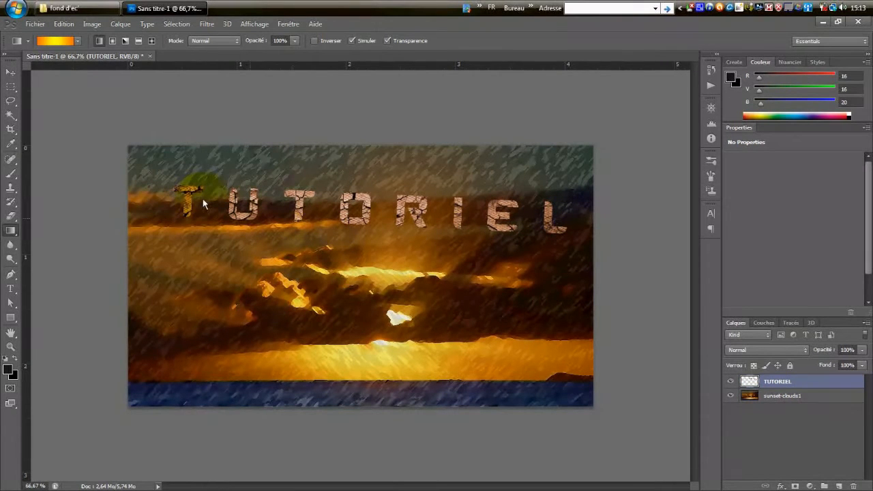
# Step: Look at the existing FUNTASTEEK DESIGN desktop wallpaper for reference and return to the Photoshop document
pyautogui.click(11, 72)
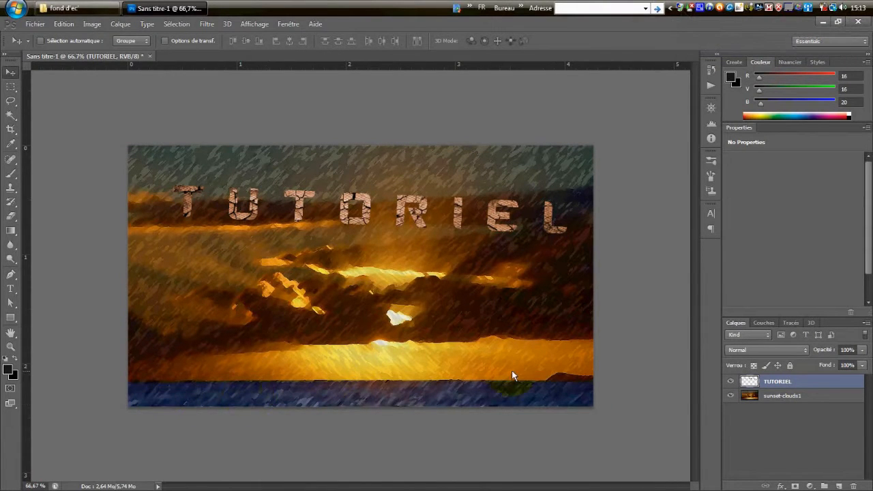
pyautogui.click(167, 8)
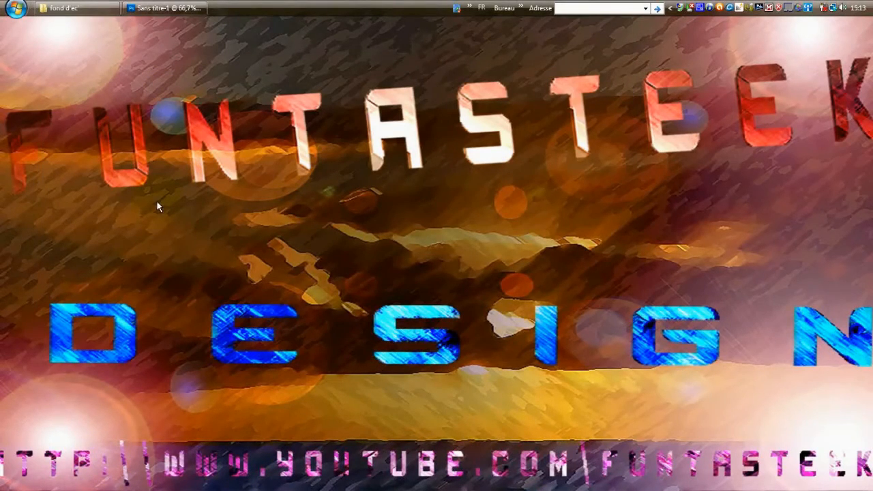
pyautogui.click(159, 6)
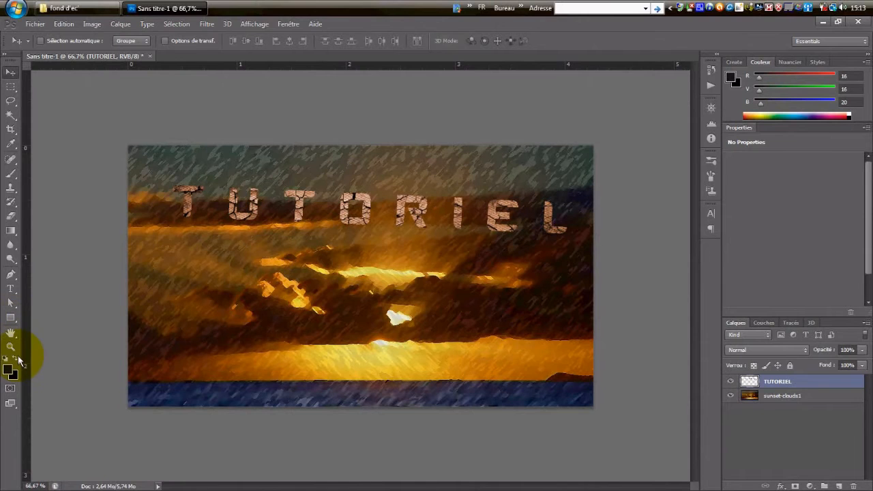
# Step: Reset the foreground and background colours to black and white, and add the Counter-Strike text "HTTP:" over the sea strip
pyautogui.press('d')
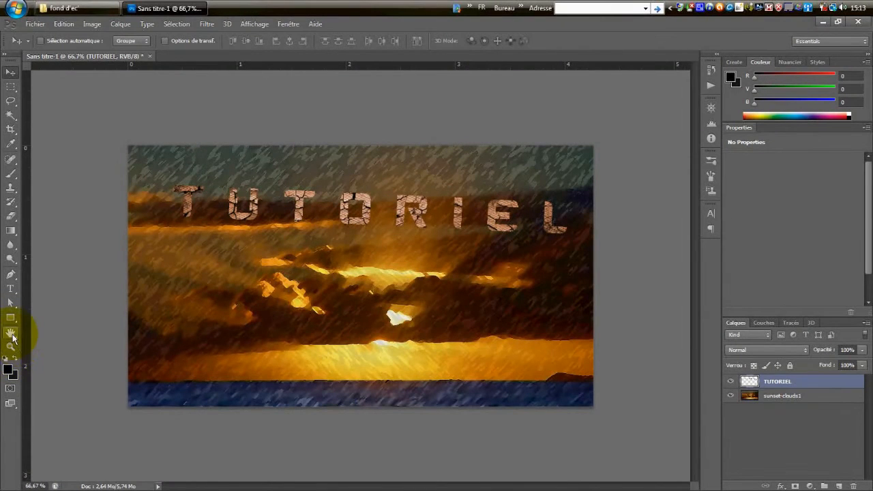
pyautogui.press('d')
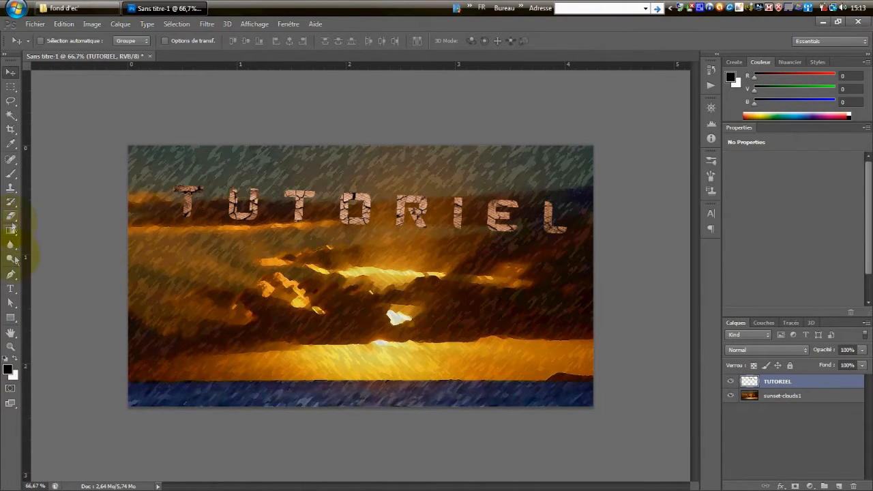
pyautogui.click(12, 288)
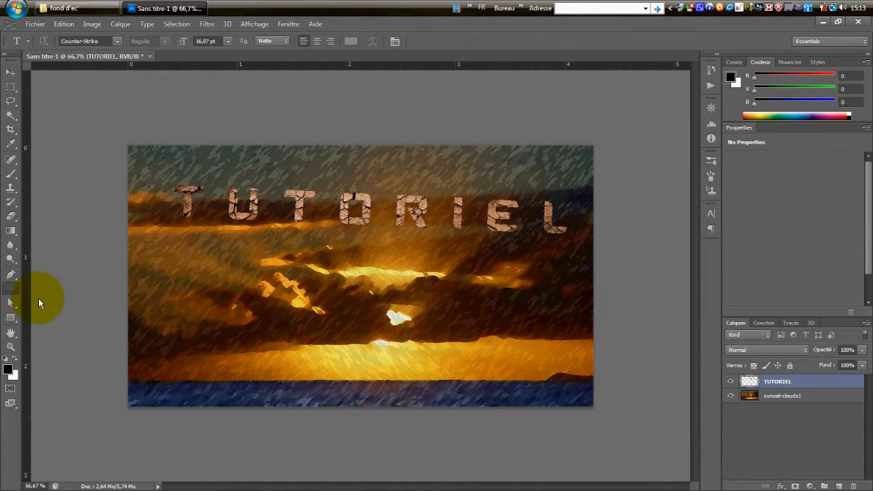
pyautogui.click(150, 396)
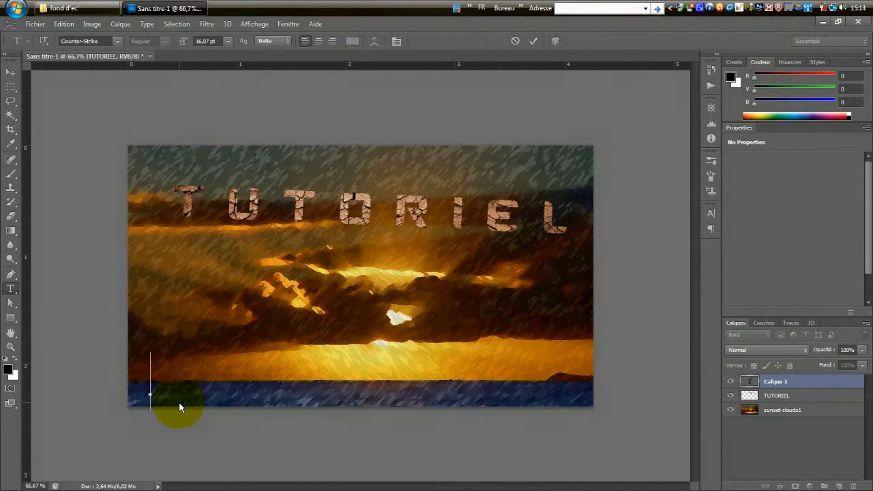
pyautogui.write('HTTP')
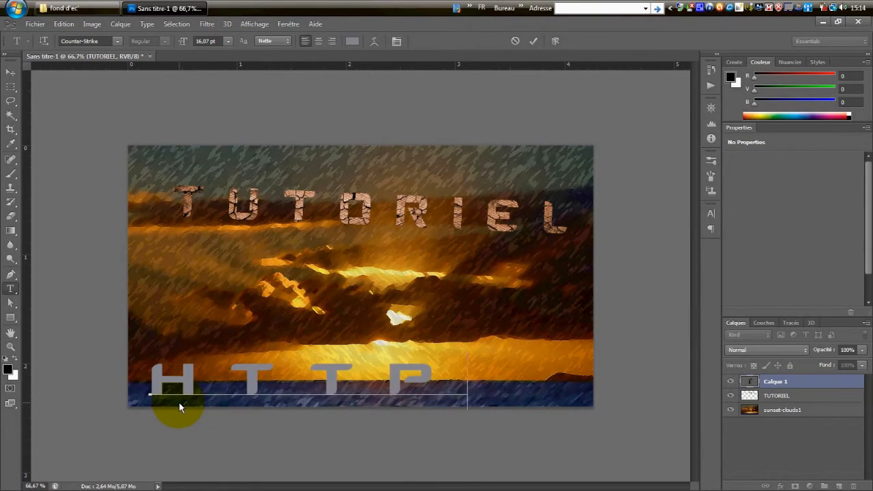
pyautogui.write('/')
pyautogui.press('BackSpace')
pyautogui.write(':')
pyautogui.hotkey('ctrl', 'Return')
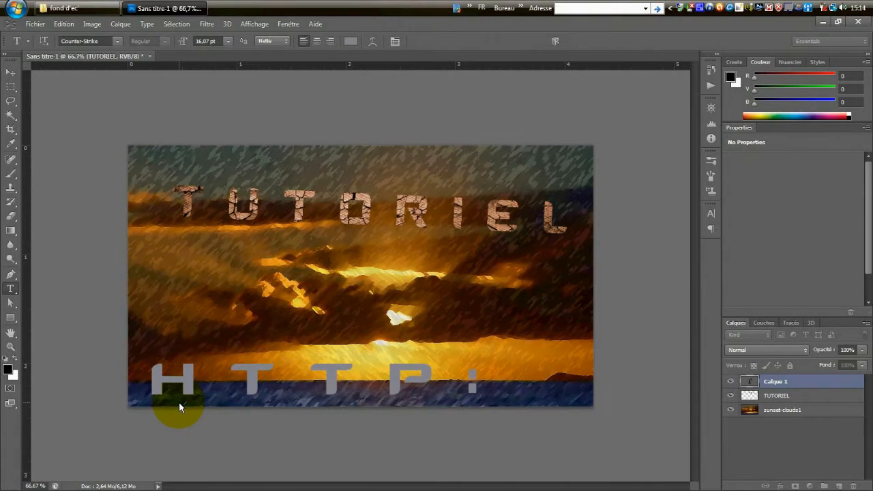
# Step: Shrink the HTTP: text to about 30% width and 51% height in the lower-left corner of the image
pyautogui.hotkey('ctrl', 't')
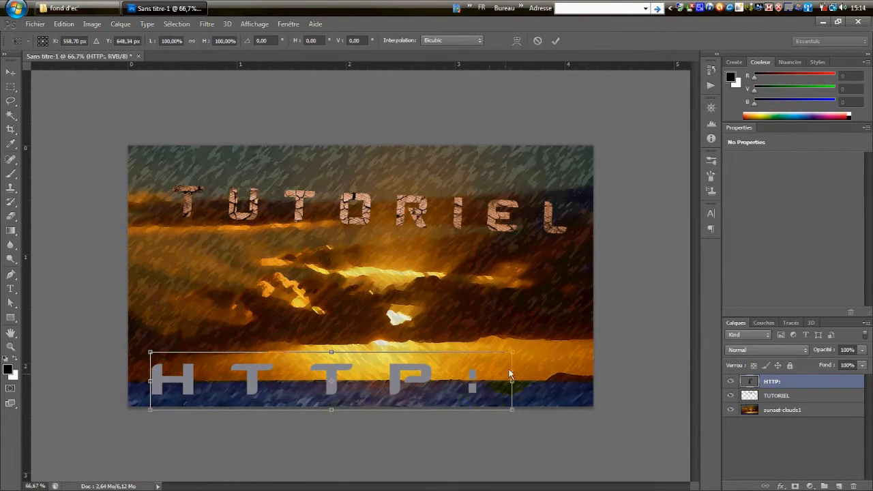
pyautogui.moveTo(515, 355); pyautogui.dragTo(220, 393)
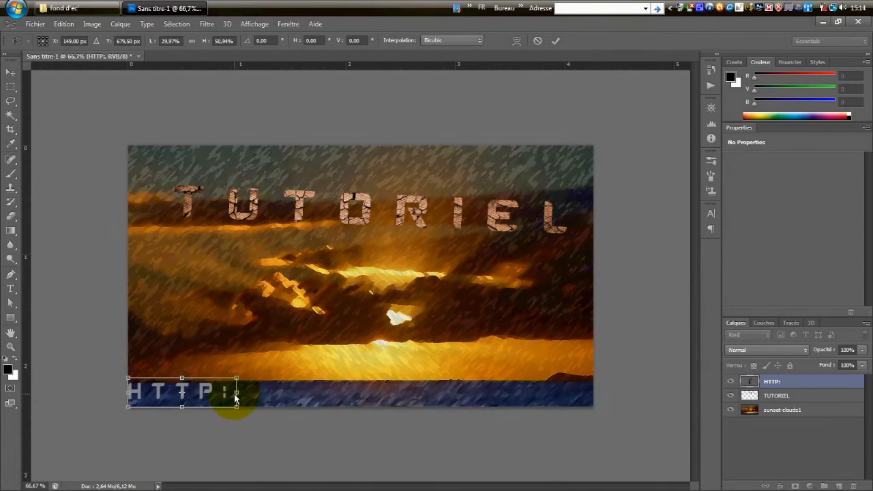
pyautogui.press('Return')
# Step: Extend the HTTP: text line to read "HTTP:\\YOTUBE.COM\FUNTASTEEK"
pyautogui.click(231, 398)
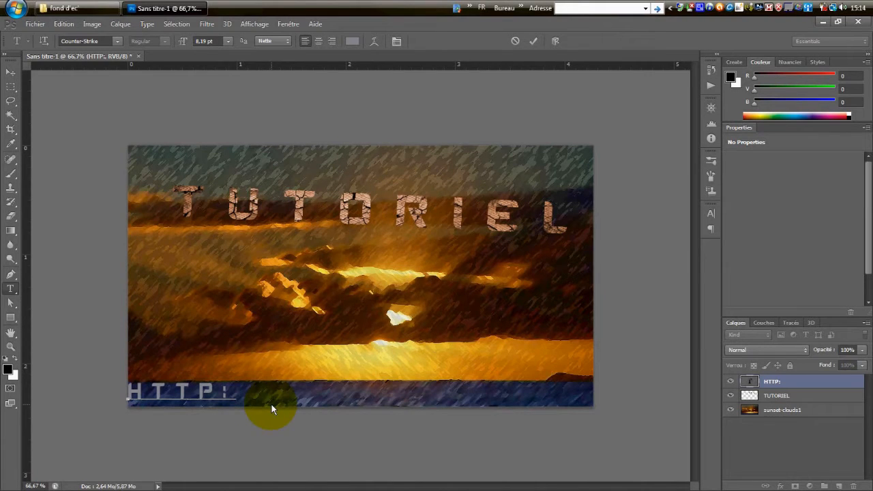
pyautogui.press('ctrl')
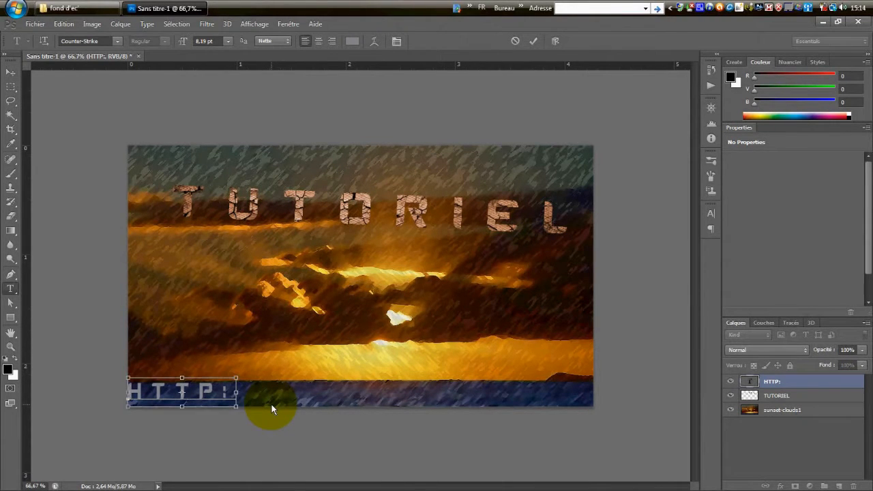
pyautogui.write('\\\\')
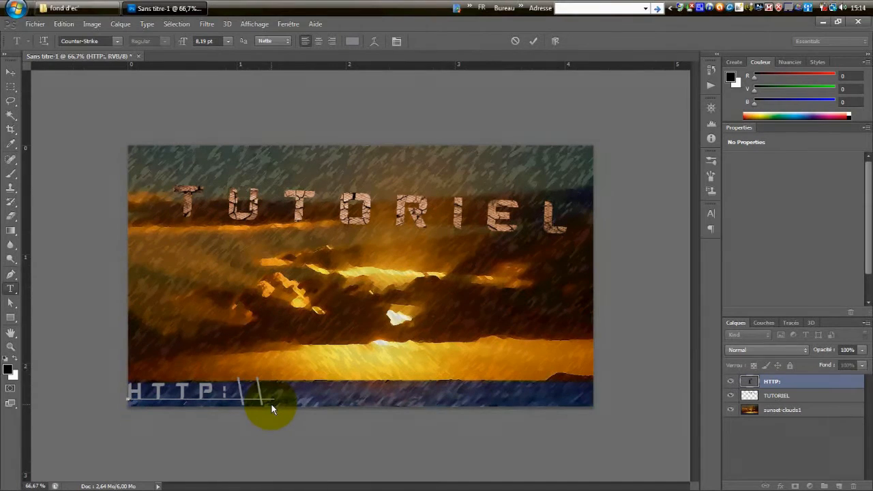
pyautogui.write('YOTUBE')
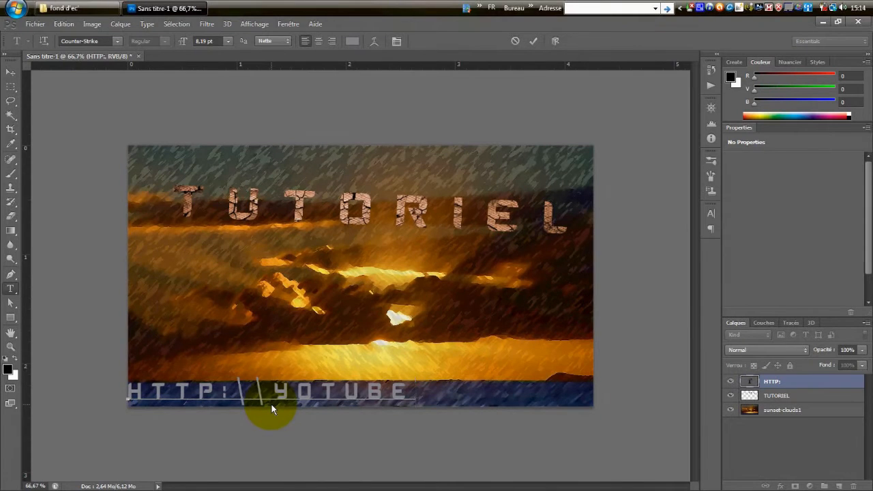
pyautogui.write('.COM')
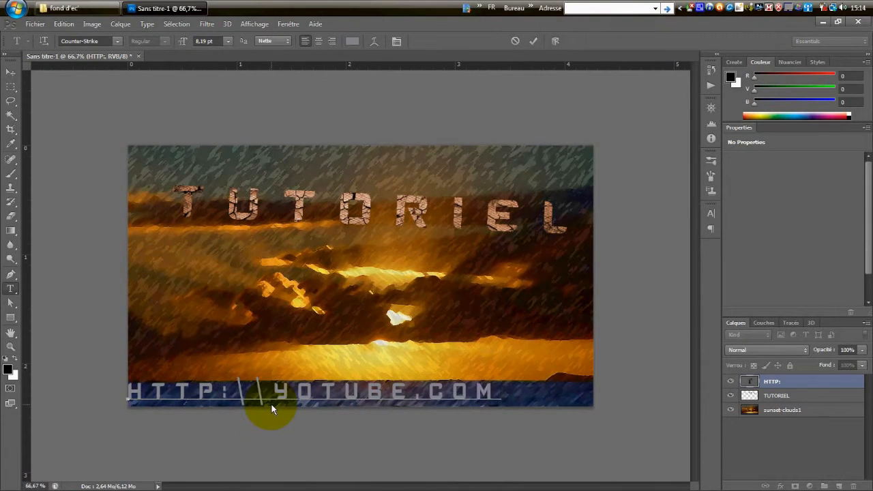
pyautogui.write('\\FUNT')
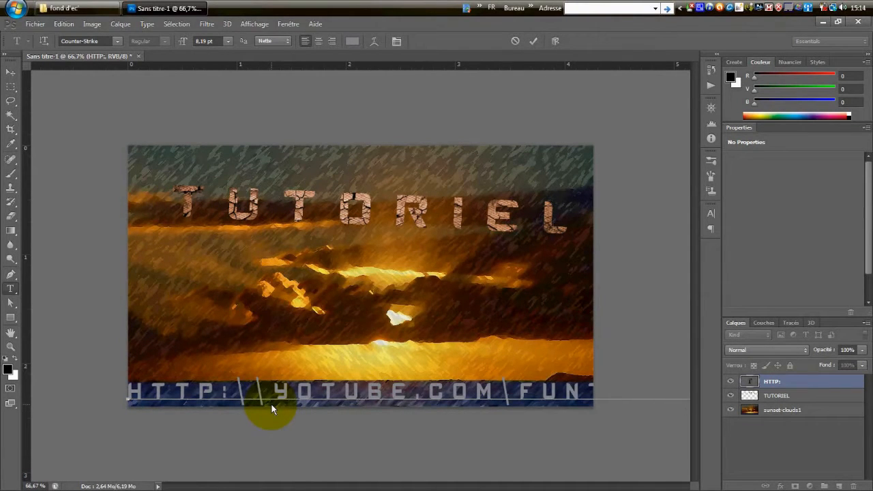
pyautogui.hotkey('ctrl', 'Return')
# Step: Scale the web address to about 76% width and 108% height so it spans the blue sea strip along the image's lower edge
pyautogui.hotkey('ctrl', 't')
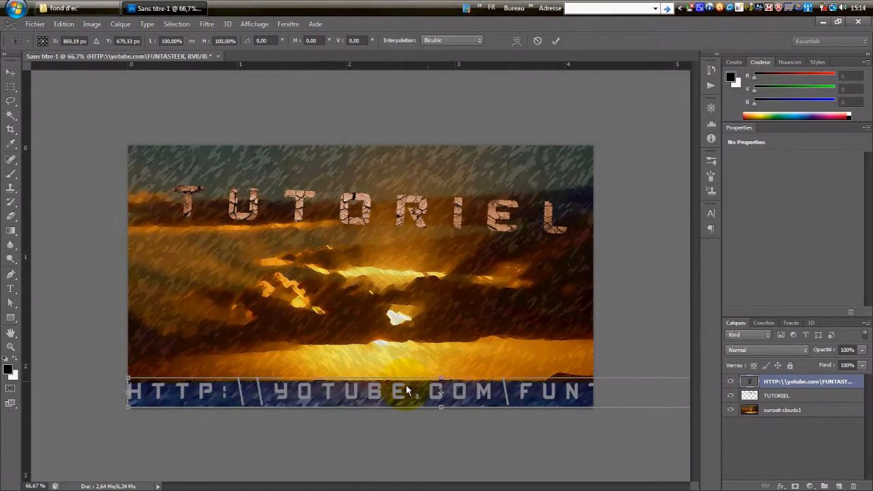
pyautogui.moveTo(128, 407); pyautogui.dragTo(168, 398)
pyautogui.moveTo(229, 394); pyautogui.dragTo(191, 404)
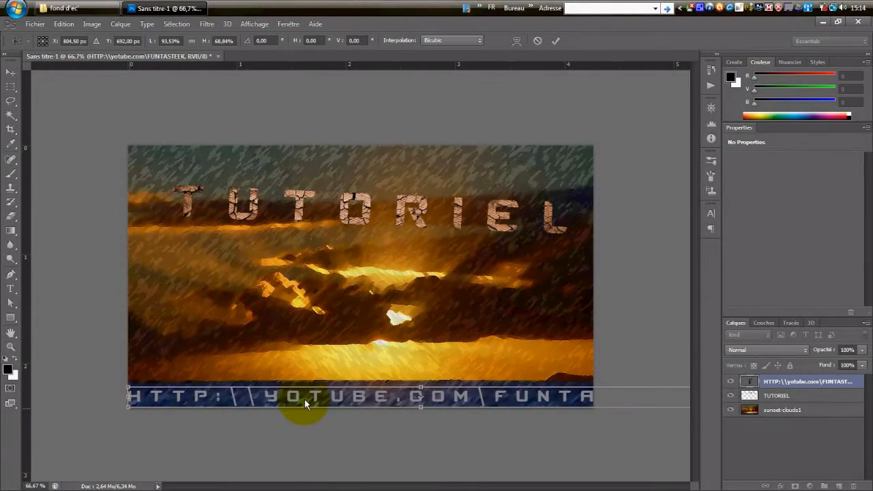
pyautogui.moveTo(504, 397); pyautogui.dragTo(436, 405)
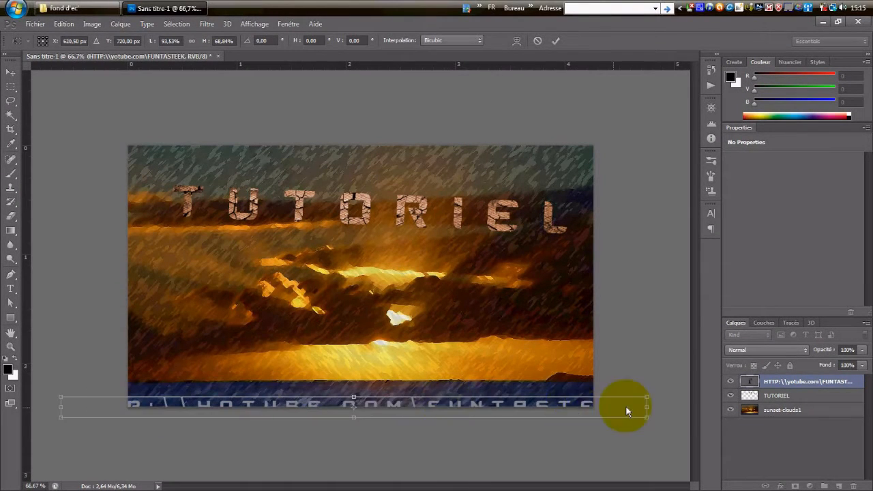
pyautogui.moveTo(650, 418); pyautogui.dragTo(533, 396)
pyautogui.moveTo(545, 391); pyautogui.dragTo(544, 403)
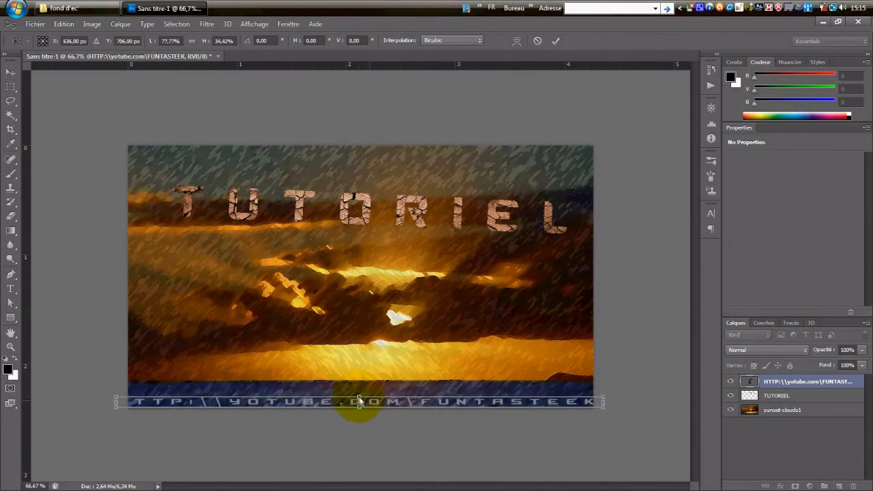
pyautogui.moveTo(359, 386)
pyautogui.mouseDown()
pyautogui.moveTo(360, 378)
pyautogui.moveTo(355, 397)
pyautogui.mouseUp()
pyautogui.moveTo(603, 392); pyautogui.dragTo(548, 402)
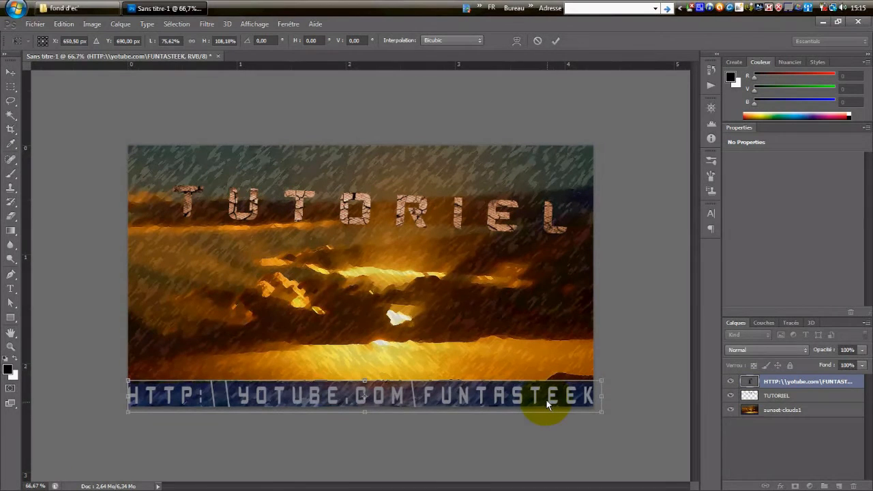
pyautogui.press('Return')
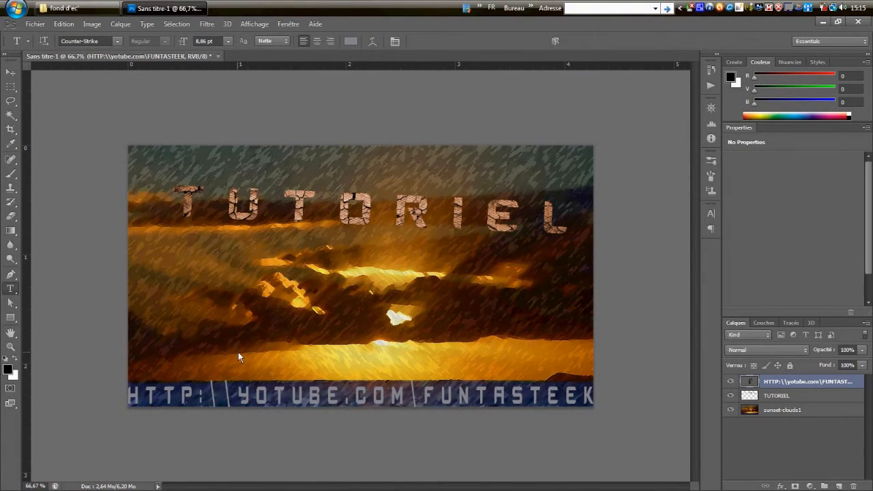
# Step: Compare the design with the current desktop wallpaper and return to the Photoshop document
pyautogui.click(274, 398)
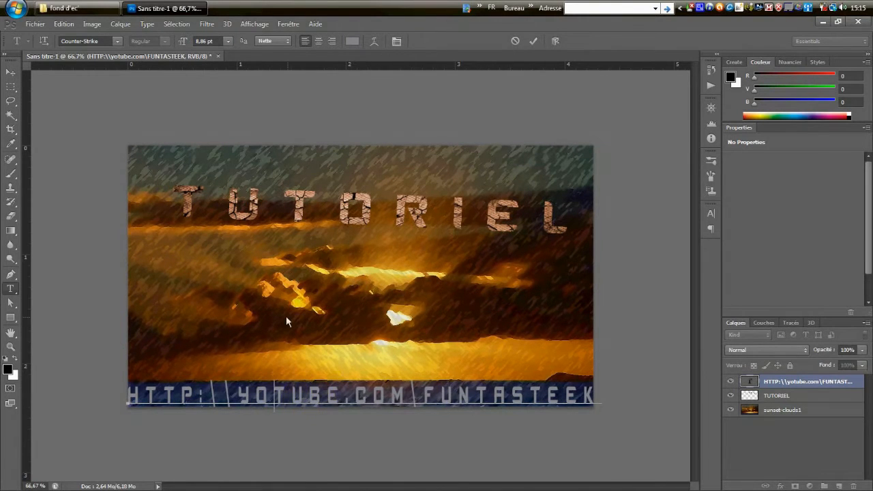
pyautogui.press('Escape')
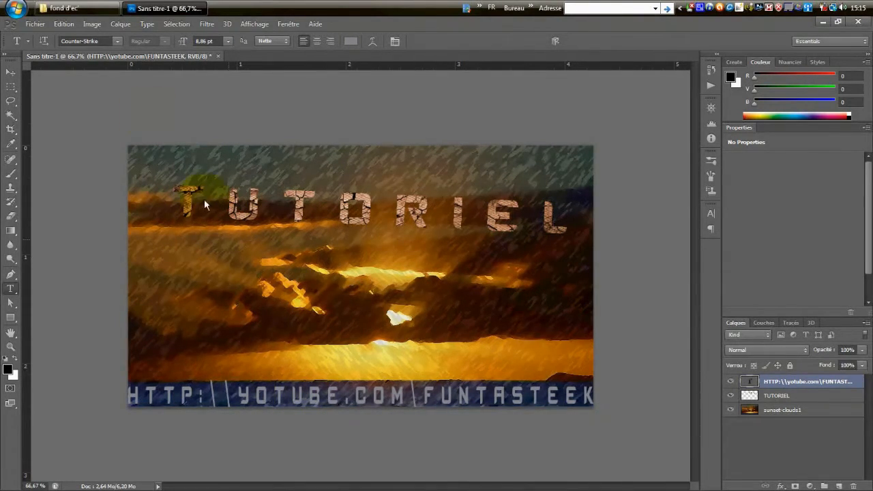
pyautogui.click(160, 8)
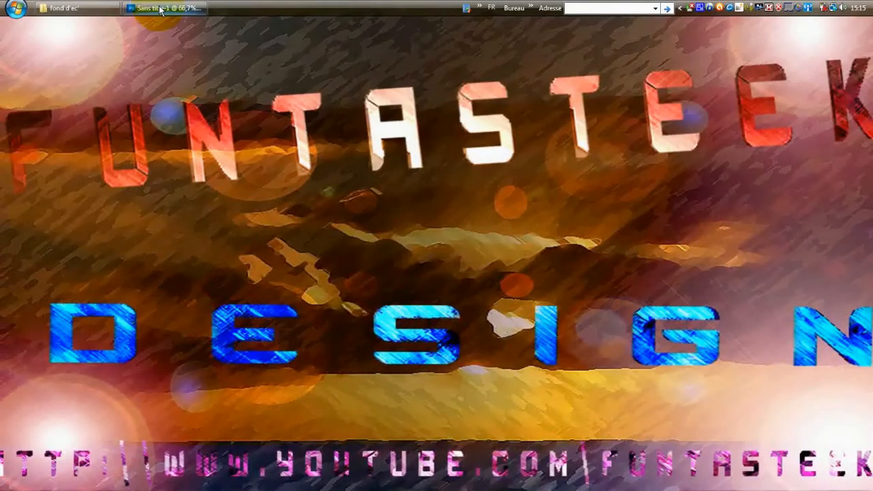
pyautogui.click(159, 9)
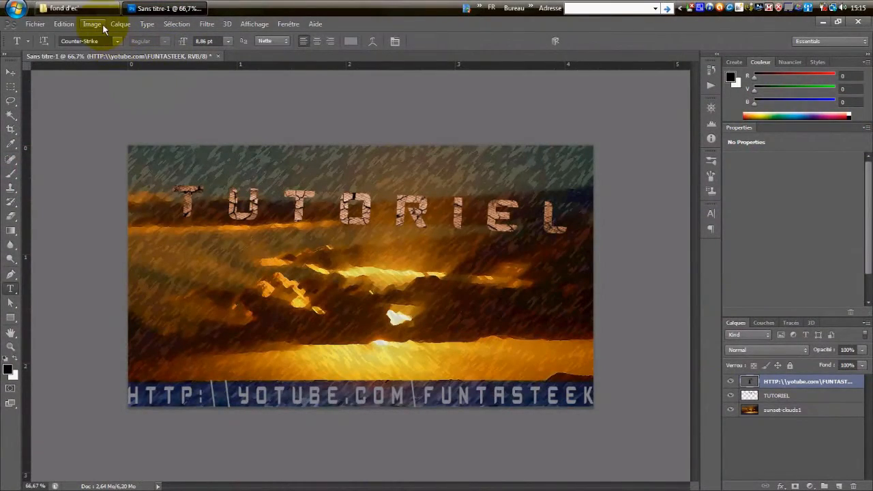
# Step: Place the texture image 48 (2).jpg from the Texture folder into the wallpaper document
pyautogui.click(34, 23)
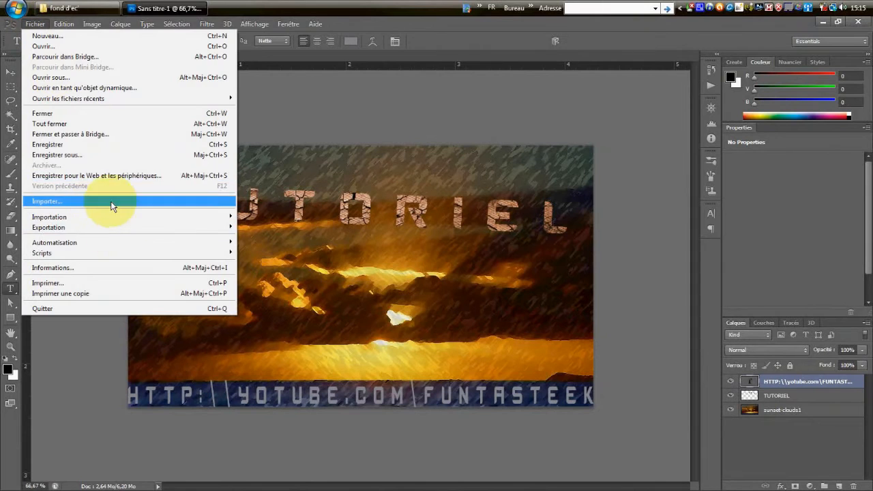
pyautogui.click(113, 206)
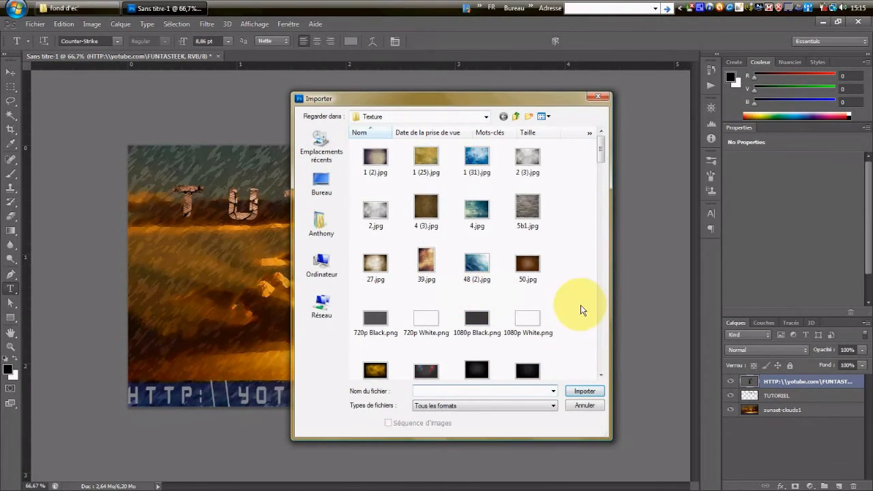
pyautogui.scroll(-2, 576, 303)
pyautogui.click(478, 198)
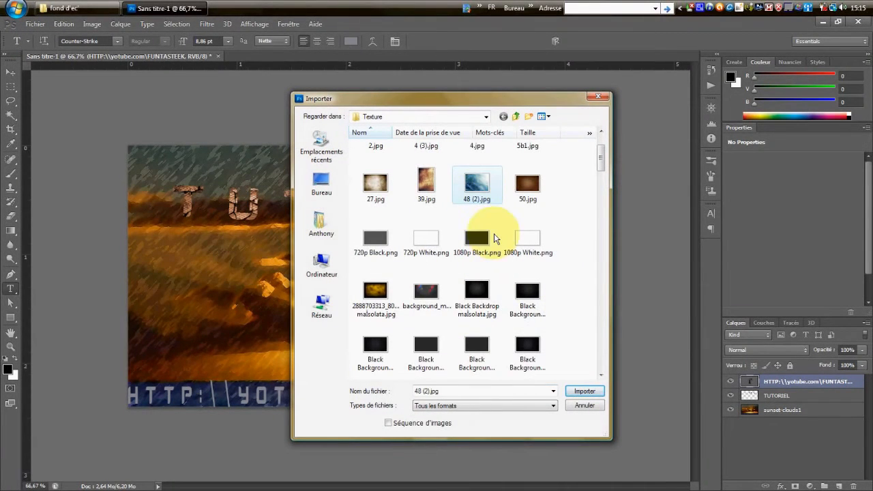
pyautogui.click(585, 391)
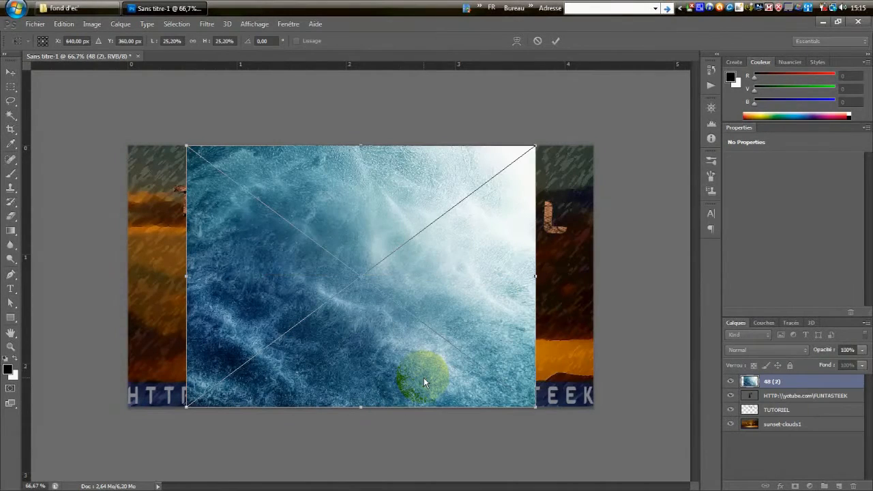
# Step: Stretch the placed texture horizontally to about 33.60% so it covers the whole canvas, and rasterize its layer
pyautogui.moveTo(557, 295); pyautogui.dragTo(595, 300)
pyautogui.moveTo(183, 278); pyautogui.dragTo(128, 280)
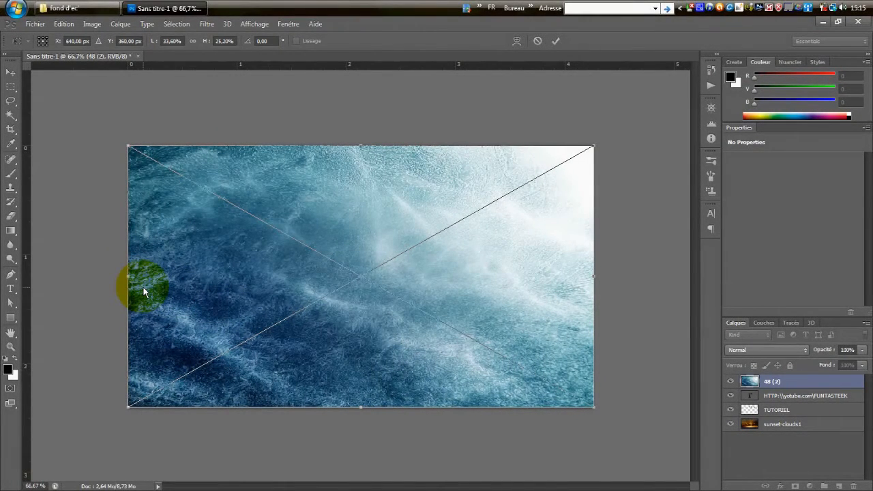
pyautogui.press('Return')
pyautogui.press('t')
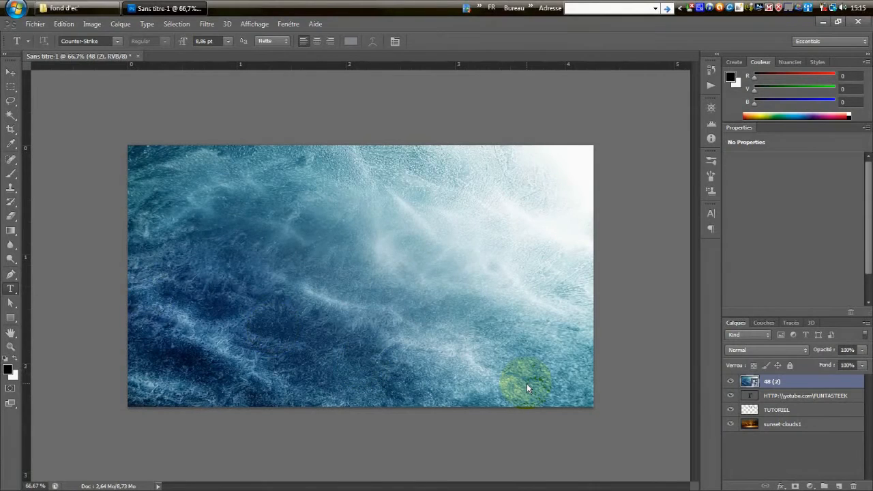
pyautogui.rightClick(808, 397)
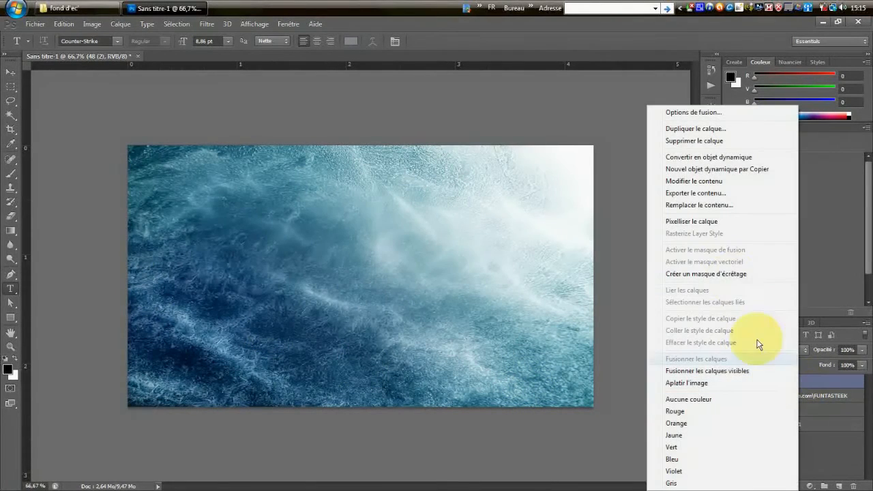
pyautogui.click(721, 221)
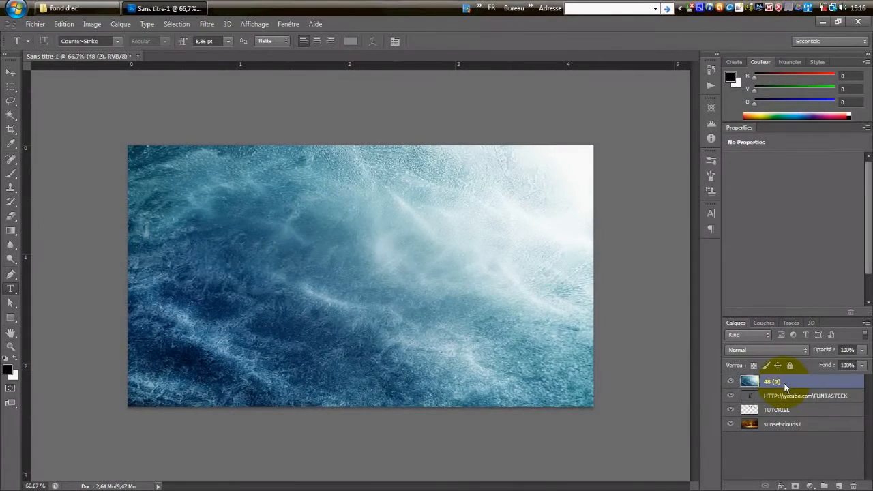
# Step: Colorize the texture reddish with Hue/Saturation at hue 0, saturation 25 and lightness 0
pyautogui.hotkey('ctrl', 'u')
pyautogui.click(747, 264)
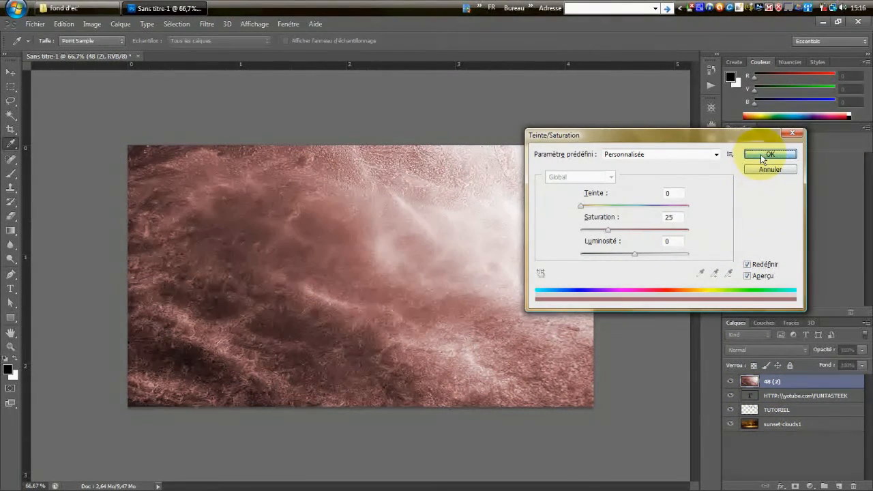
pyautogui.click(768, 156)
# Step: Move the web address layer above the 48 (2) texture and select its first letter H with the Magic Wand
pyautogui.click(778, 397)
pyautogui.moveTo(778, 397); pyautogui.dragTo(767, 375)
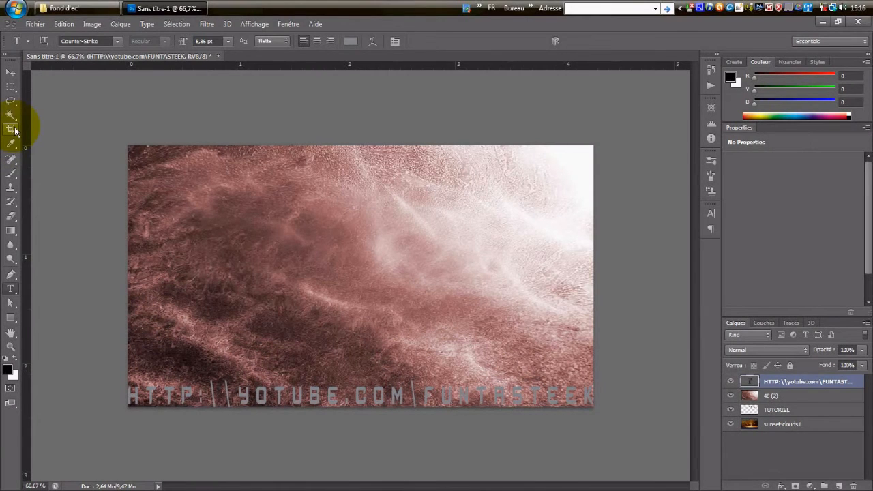
pyautogui.press('w')
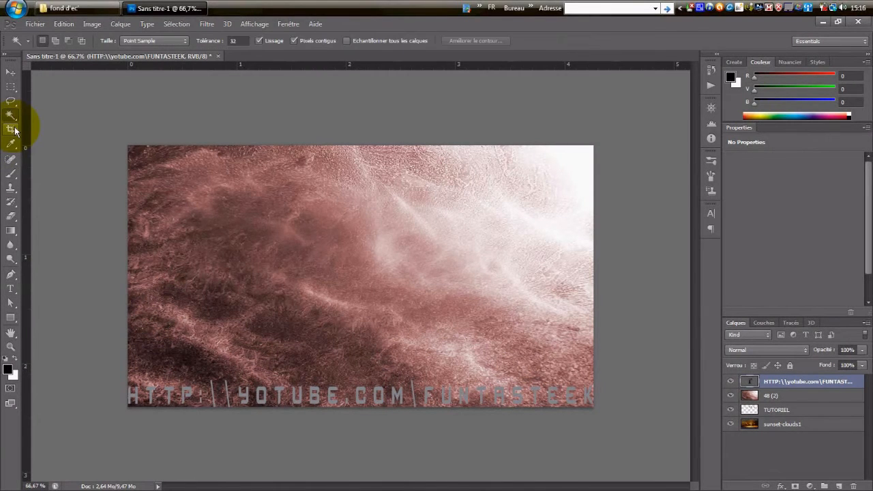
pyautogui.click(136, 401)
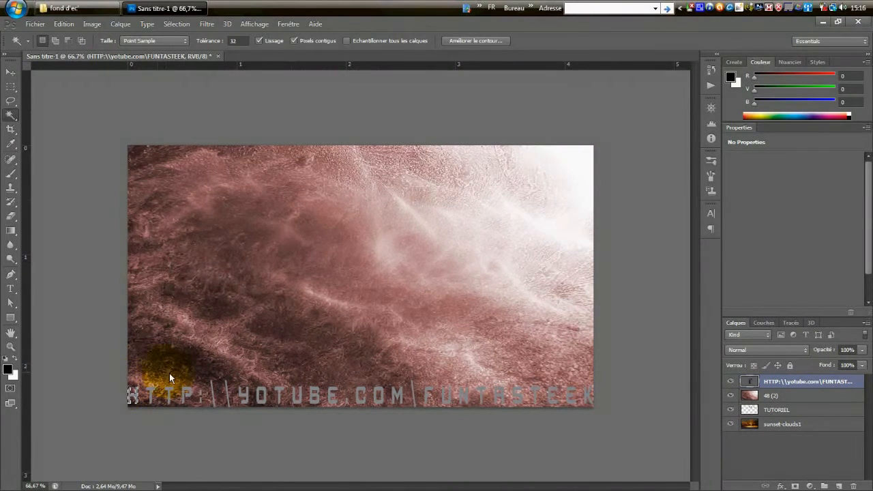
# Step: Add the remaining characters of "HTTP:\\YOTUBE.COM" to the Magic Wand selection
pyautogui.press('z')
pyautogui.click(173, 390)
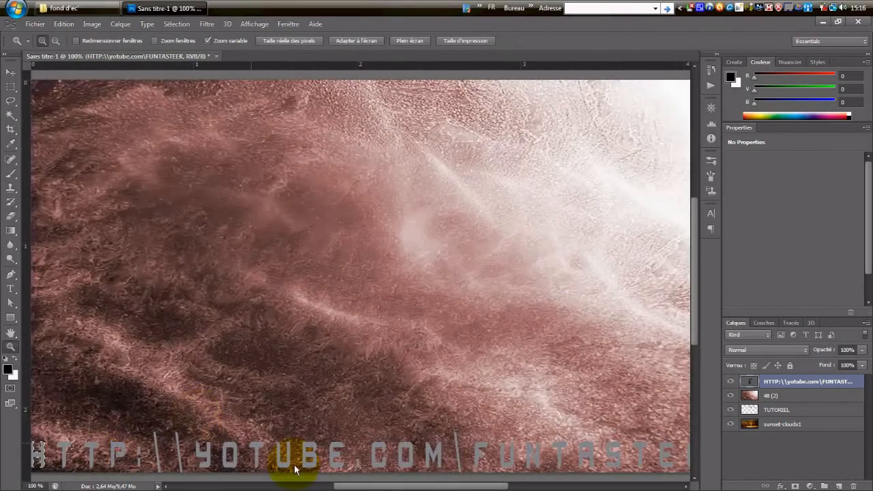
pyautogui.moveTo(350, 485); pyautogui.dragTo(295, 483)
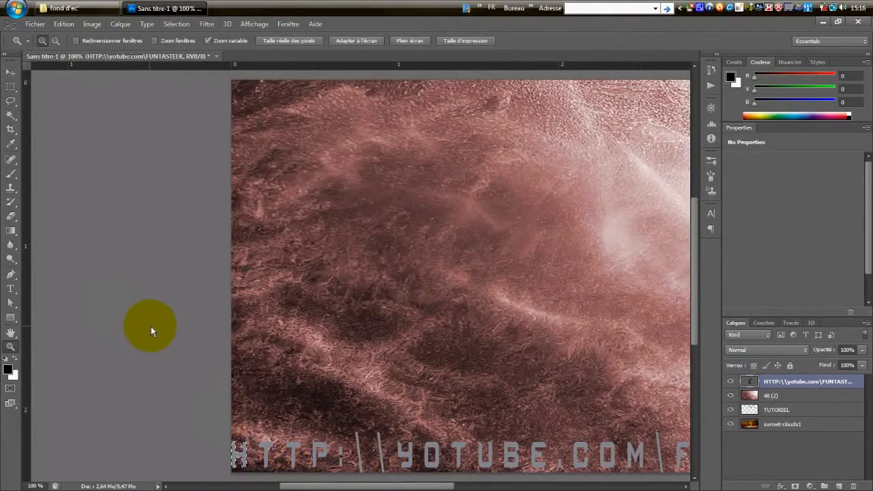
pyautogui.press('w')
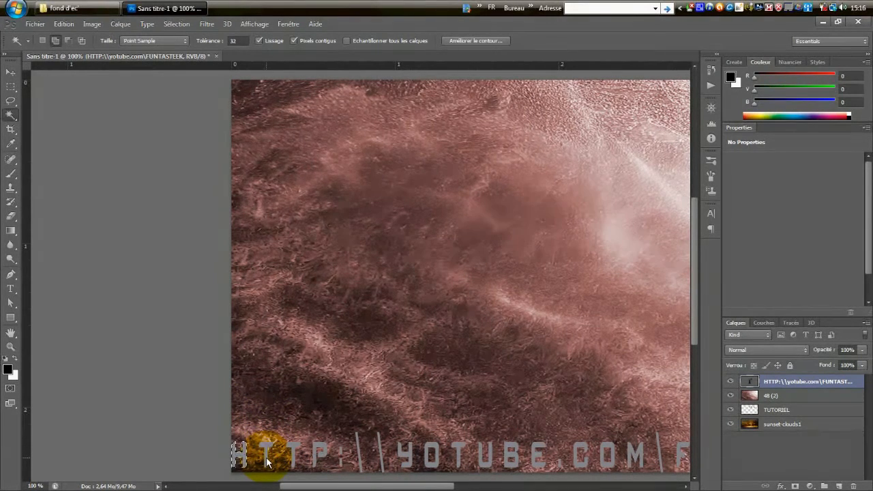
pyautogui.click(296, 459)
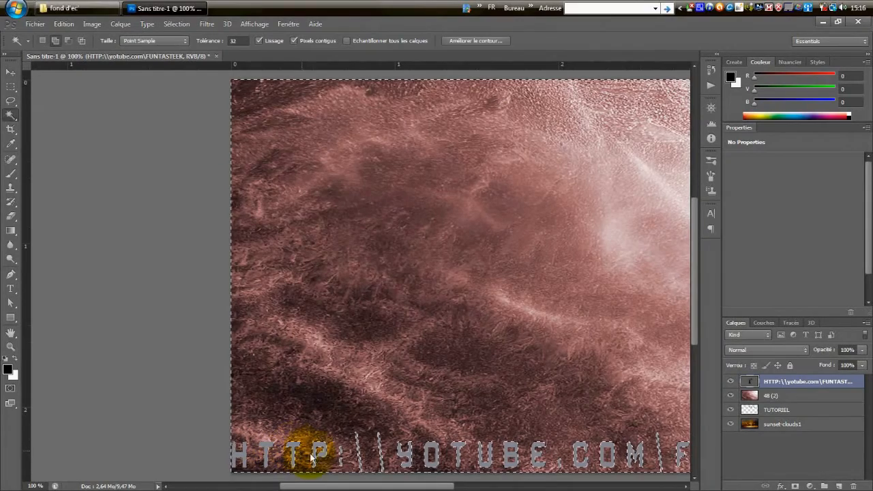
pyautogui.press('shift')
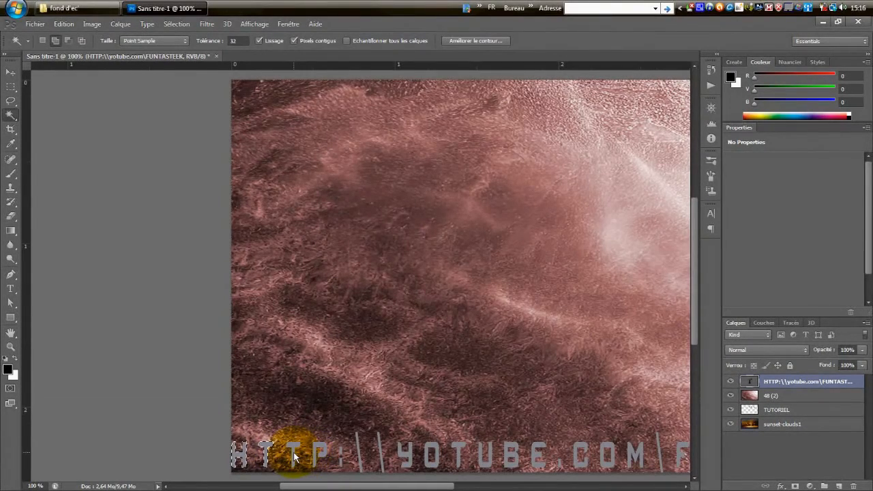
pyautogui.keyDown('shift'); pyautogui.click(341, 457); pyautogui.keyUp('shift')
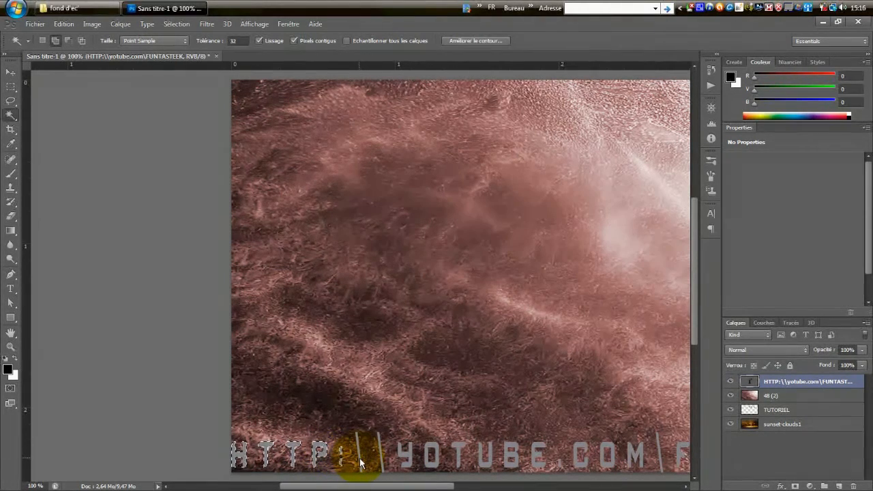
pyautogui.keyDown('shift'); pyautogui.click(383, 464); pyautogui.keyUp('shift')
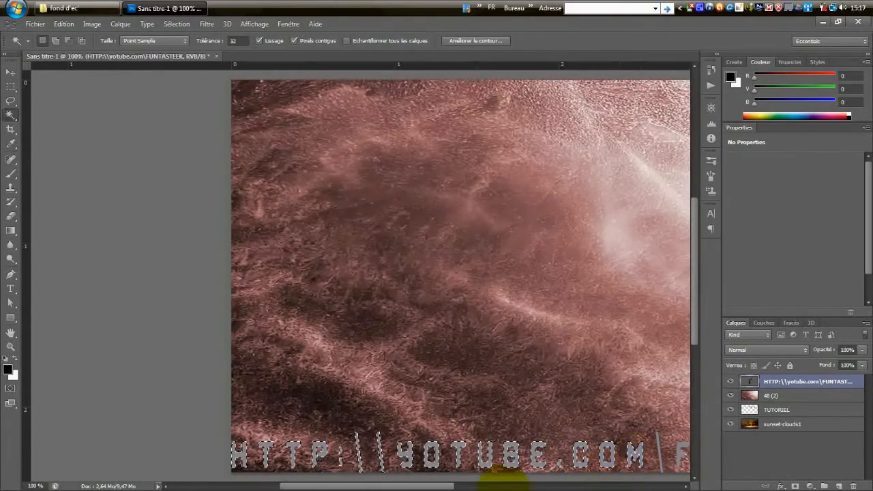
# Step: Extend the selection with the backslash and the letters FUNTAS of the web address
pyautogui.moveTo(449, 486); pyautogui.dragTo(538, 486)
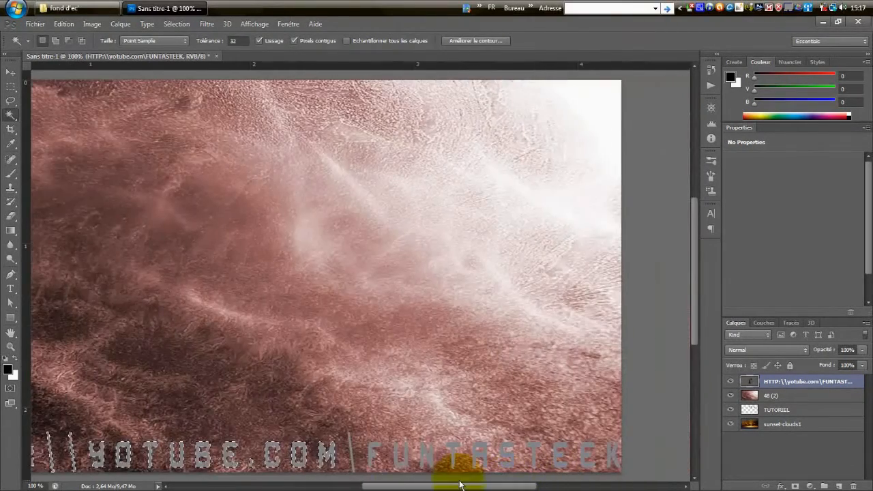
pyautogui.keyDown('shift'); pyautogui.click(372, 461); pyautogui.keyUp('shift')
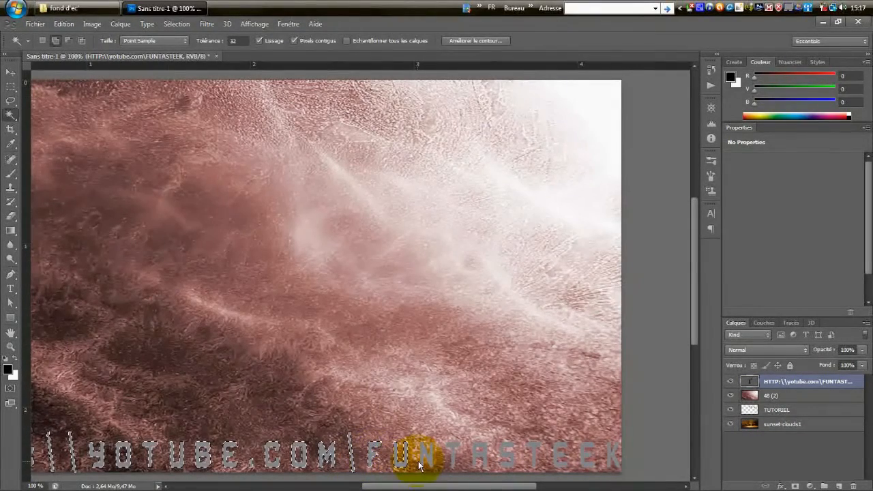
pyautogui.keyDown('shift'); pyautogui.click(446, 462); pyautogui.keyUp('shift')
pyautogui.hotkey('ctrl', 'z')
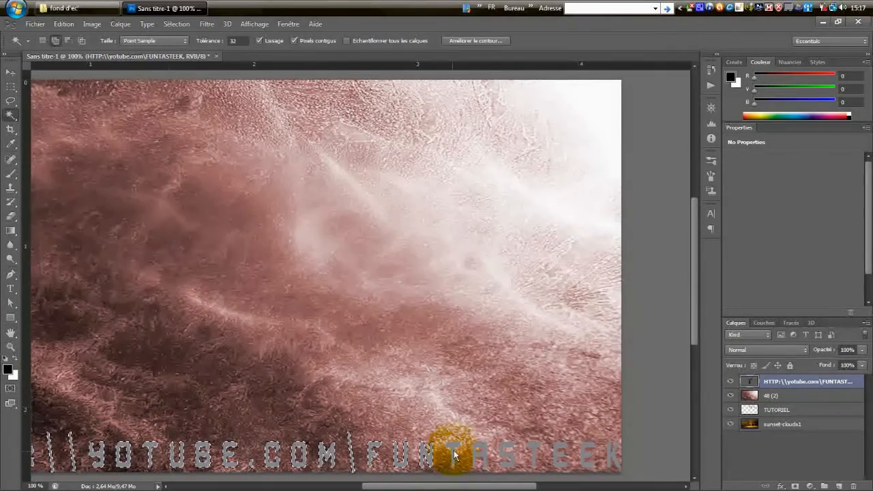
pyautogui.keyDown('shift'); pyautogui.click(465, 453); pyautogui.keyUp('shift')
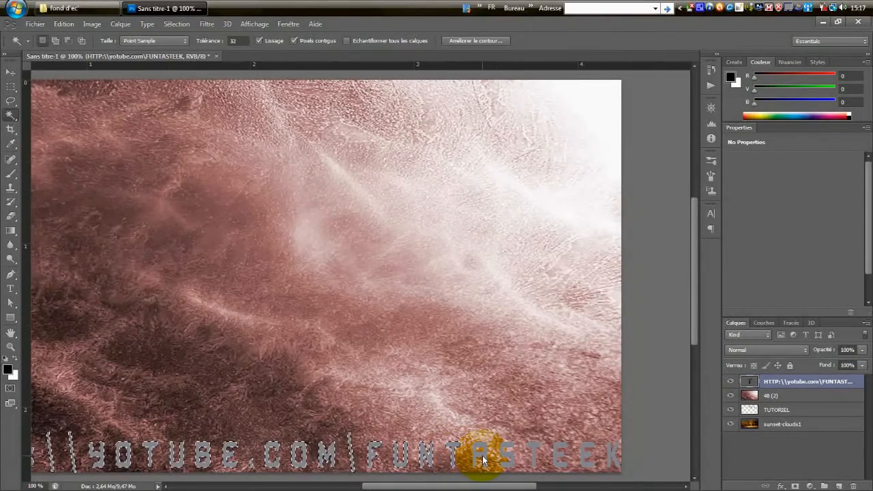
pyautogui.keyDown('shift'); pyautogui.click(484, 460); pyautogui.keyUp('shift')
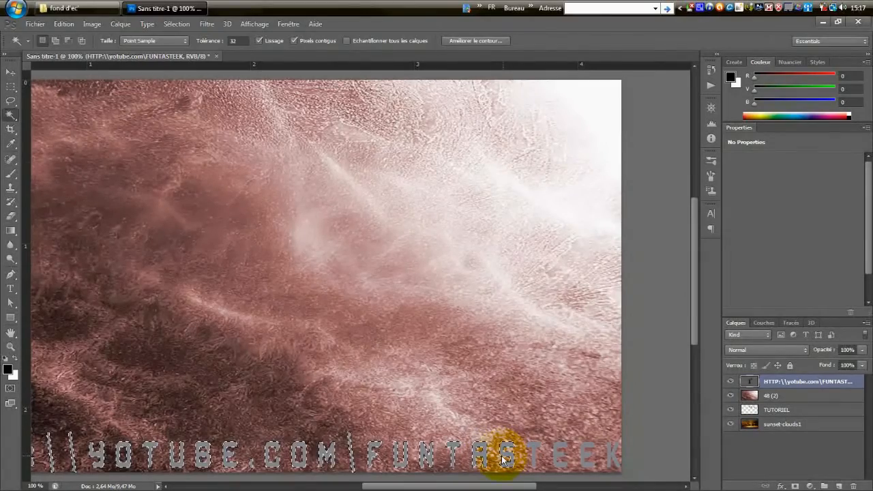
# Step: Add the last four letters, TEEK, to the web address selection
pyautogui.press('z')
pyautogui.click(503, 462)
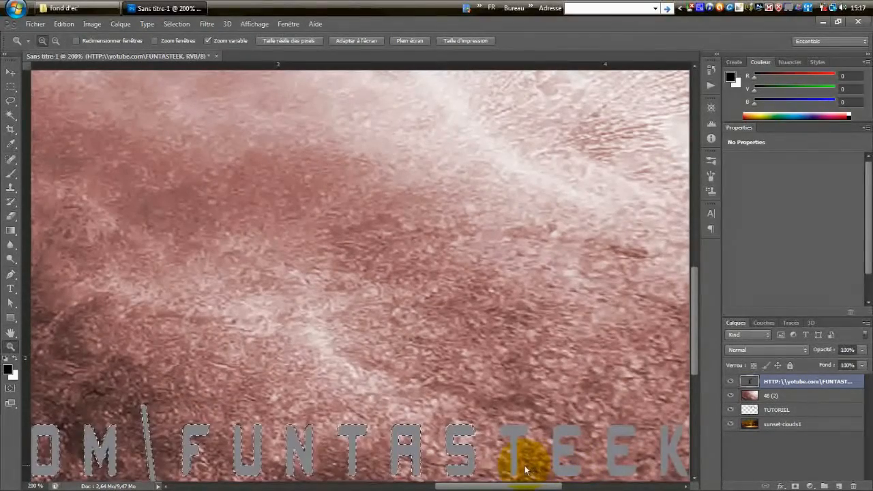
pyautogui.press('w')
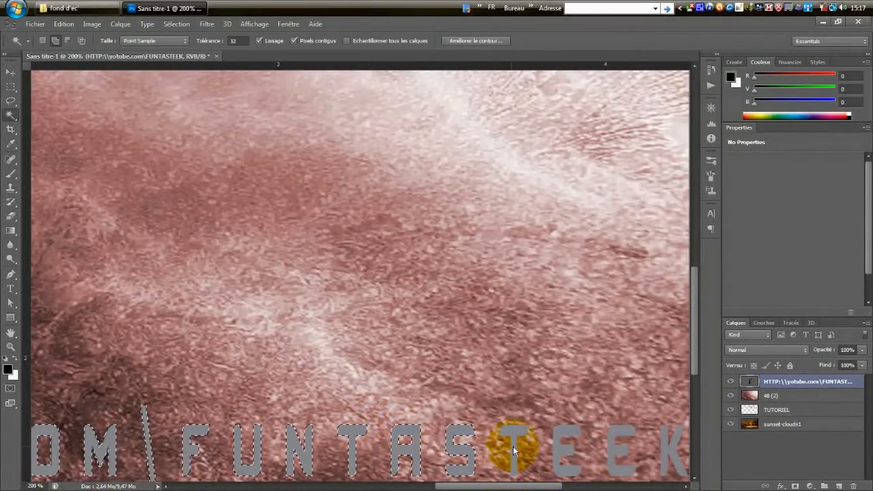
pyautogui.keyDown('shift'); pyautogui.click(516, 446); pyautogui.keyUp('shift')
pyautogui.keyDown('shift'); pyautogui.click(559, 450); pyautogui.keyUp('shift')
pyautogui.keyDown('shift'); pyautogui.click(617, 450); pyautogui.keyUp('shift')
pyautogui.keyDown('shift'); pyautogui.click(674, 452); pyautogui.keyUp('shift')
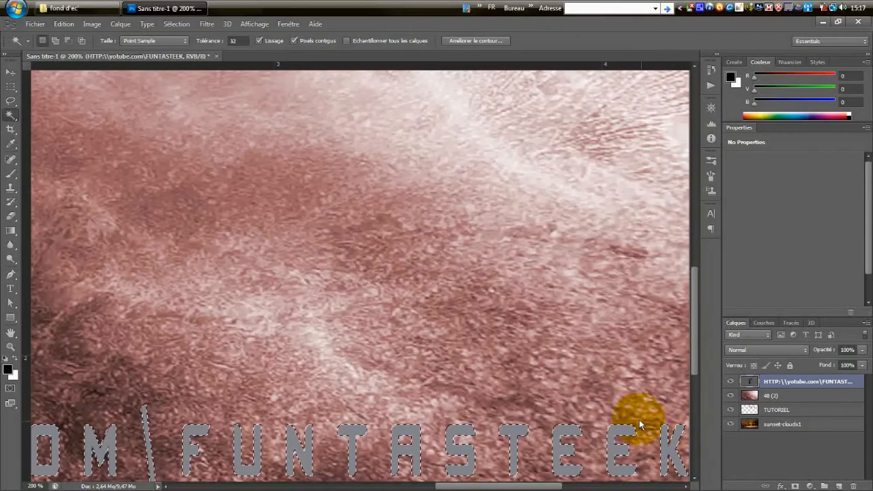
# Step: Set the web address layer's blend mode to Incrustation and activate the Eraser tool
pyautogui.click(805, 350)
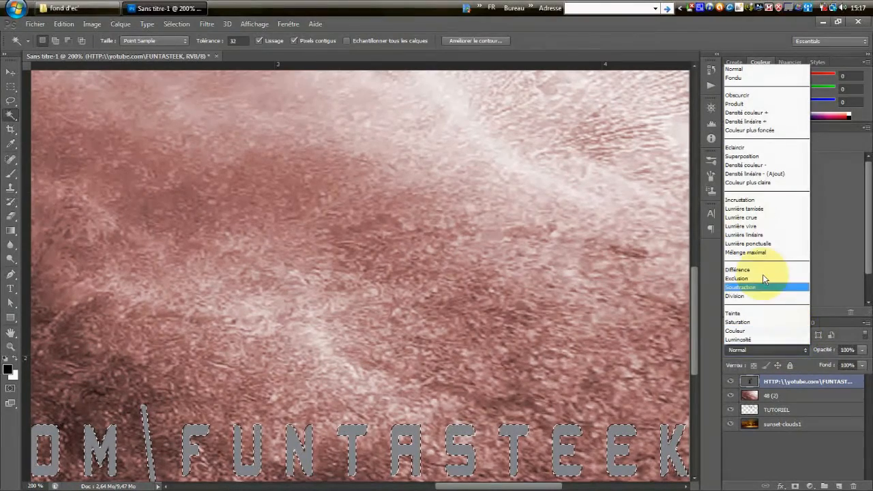
pyautogui.click(745, 200)
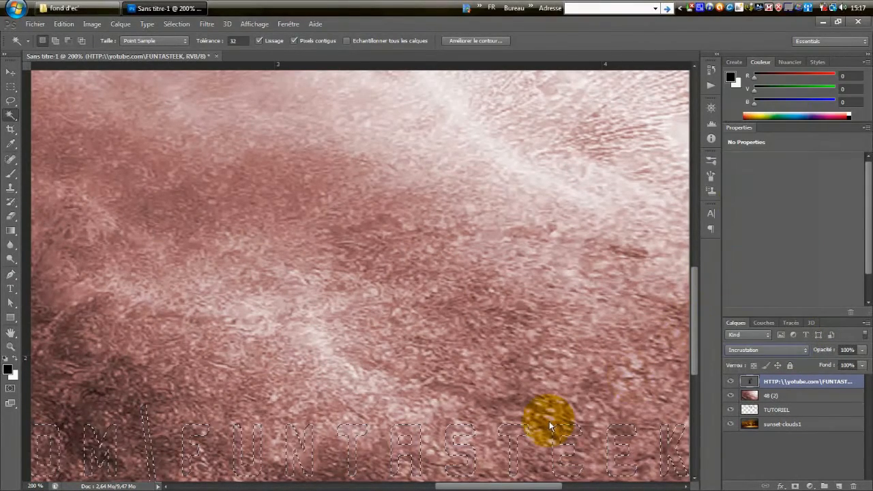
pyautogui.click(11, 218)
pyautogui.click(73, 216)
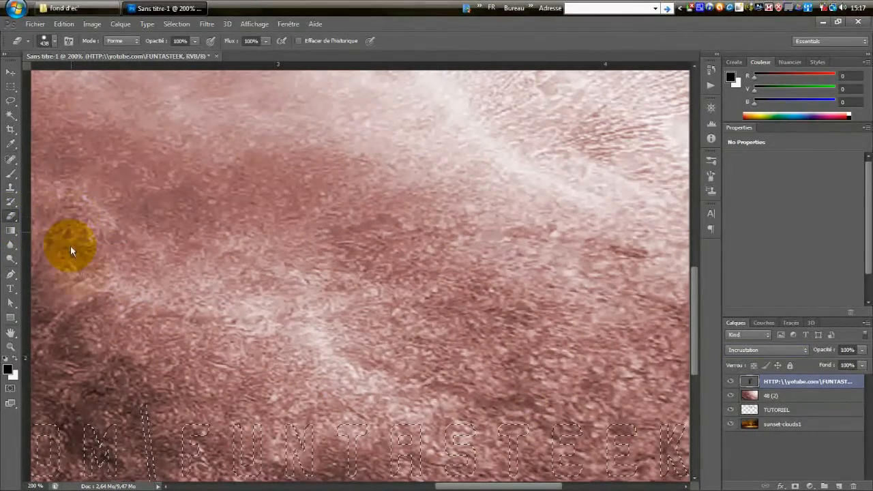
# Step: Make the 48 (2) texture layer active with the Eraser tool, keeping the whole canvas in view
pyautogui.press('z')
pyautogui.scroll(-2, 113, 281)
pyautogui.scroll(2, 123, 279)
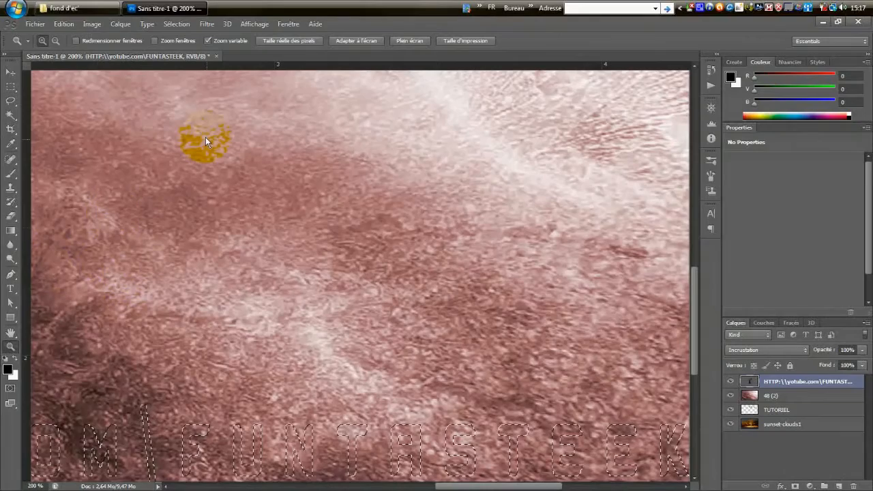
pyautogui.click(56, 38)
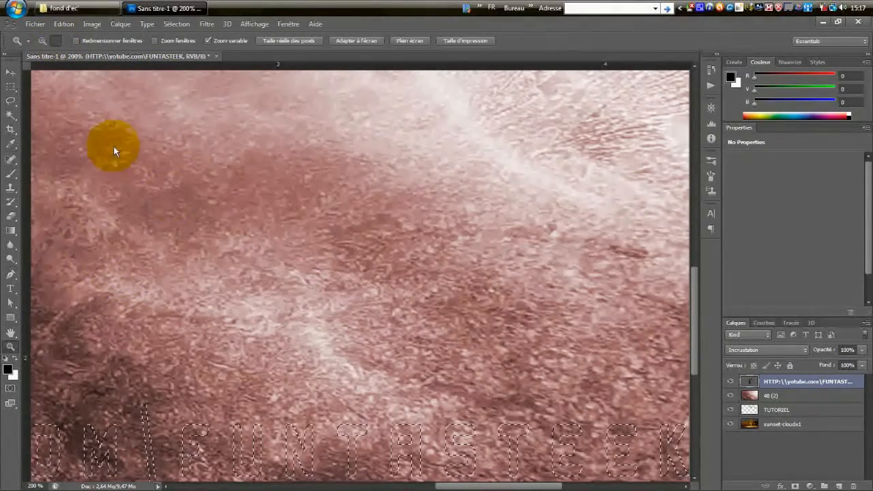
pyautogui.click(193, 211)
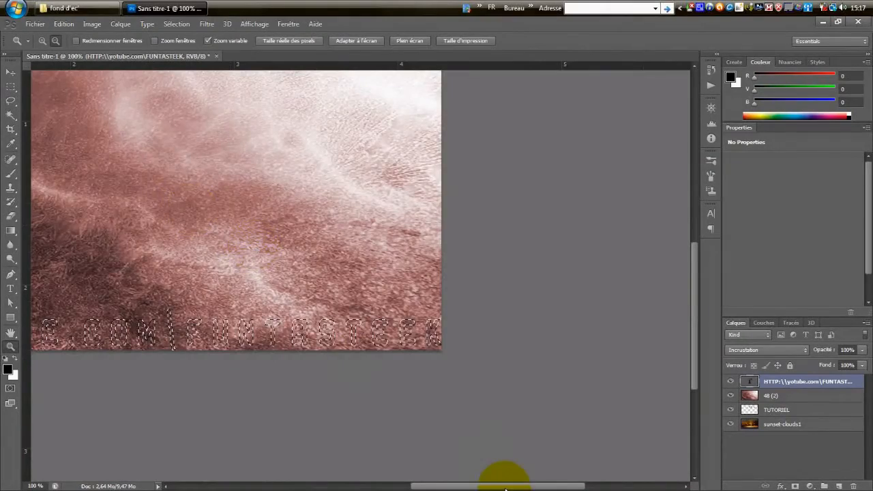
pyautogui.moveTo(505, 487); pyautogui.dragTo(448, 487)
pyautogui.scroll(3, 422, 437)
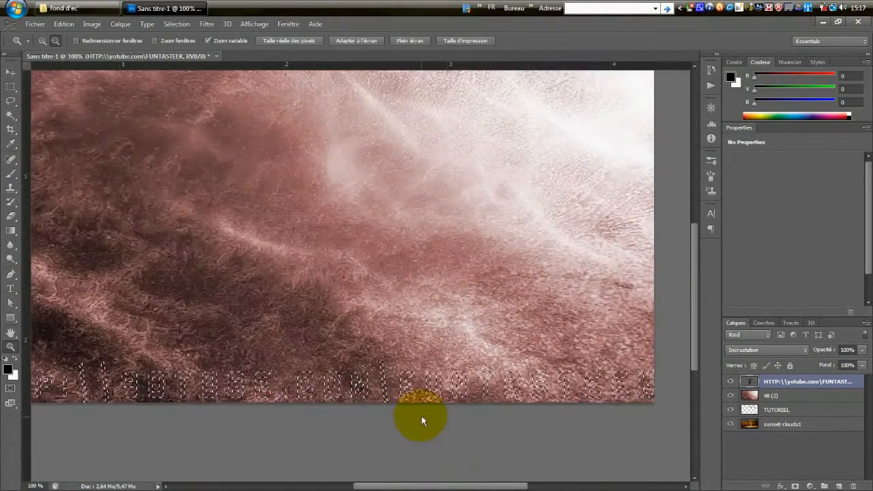
pyautogui.scroll(3, 421, 422)
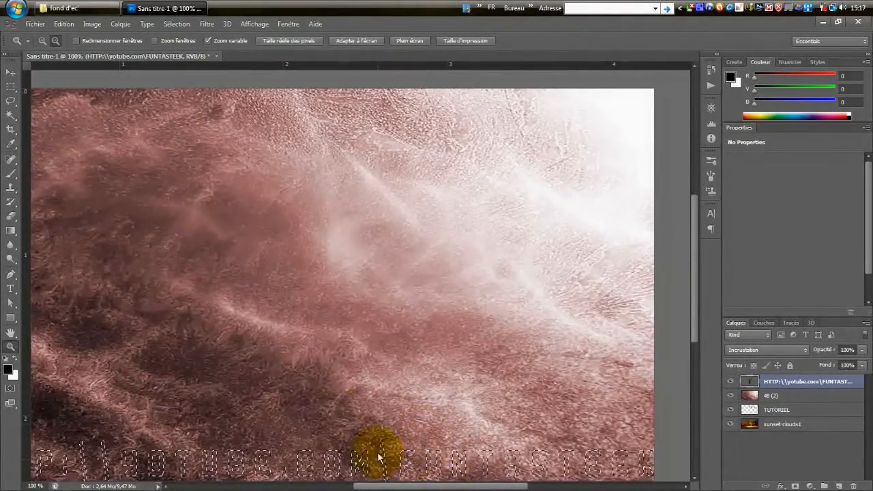
pyautogui.click(341, 396)
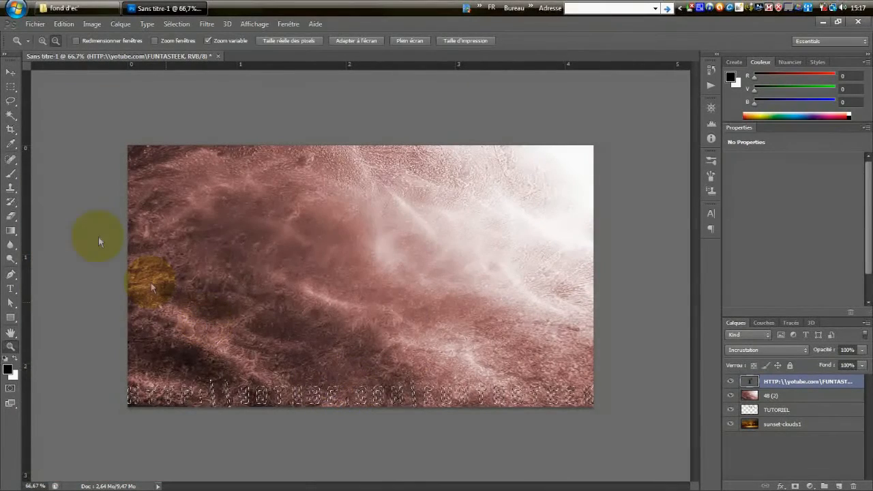
pyautogui.click(17, 219)
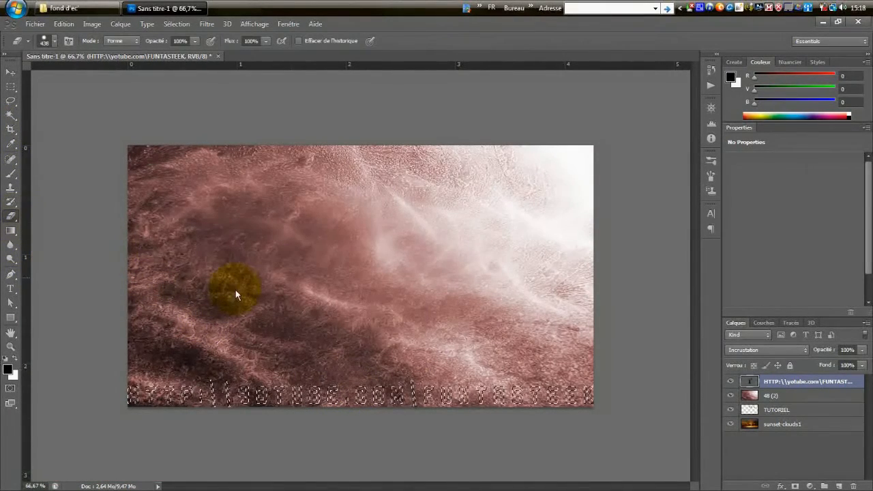
pyautogui.click(793, 394)
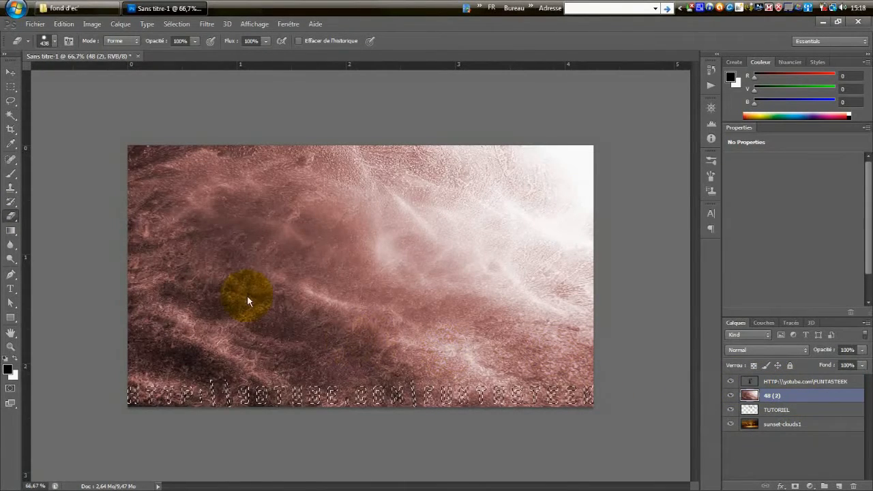
# Step: Try erasing the 48 (2) texture inside the selected web address letters, and undo the erasure
pyautogui.moveTo(576, 394)
pyautogui.mouseDown()
pyautogui.moveTo(527, 440)
pyautogui.moveTo(170, 358)
pyautogui.mouseUp()
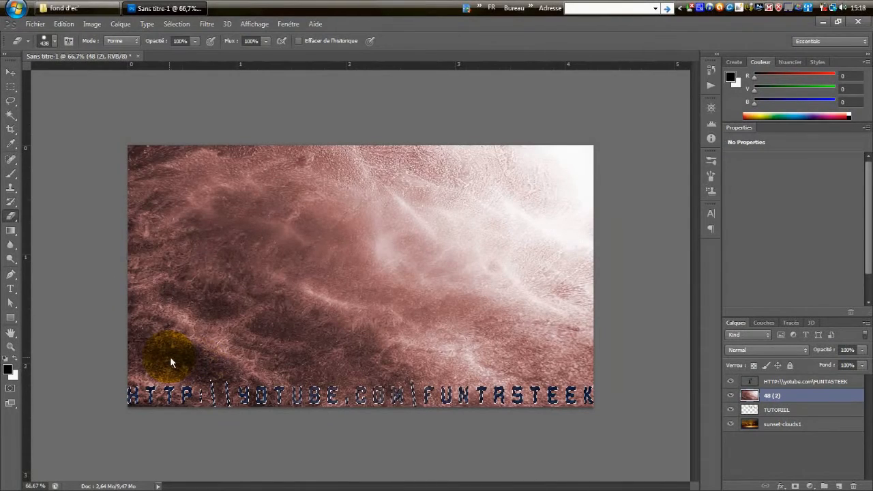
pyautogui.hotkey('ctrl', 'z')
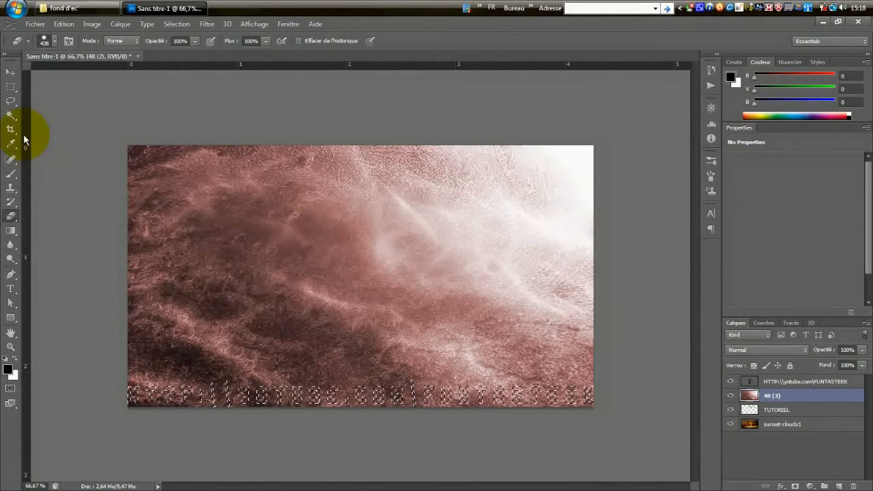
# Step: Invert the web address letter selection using the Magic Wand tool
pyautogui.click(11, 116)
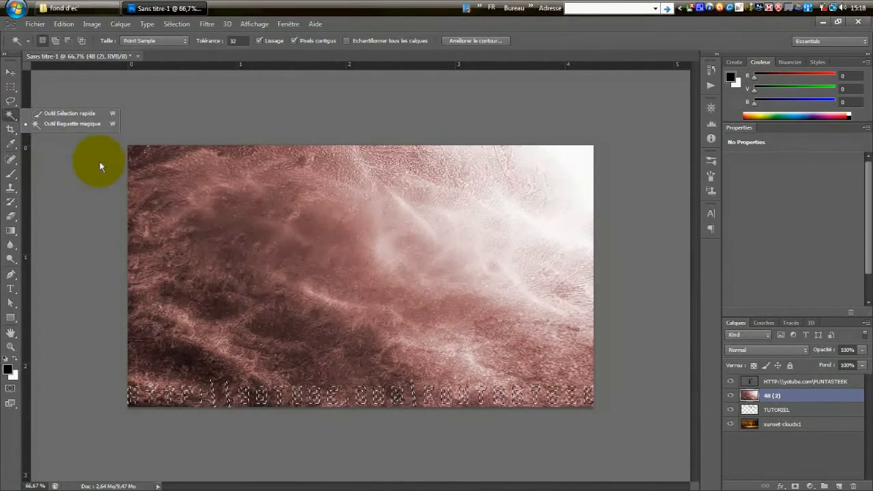
pyautogui.click(88, 124)
pyautogui.rightClick(237, 375)
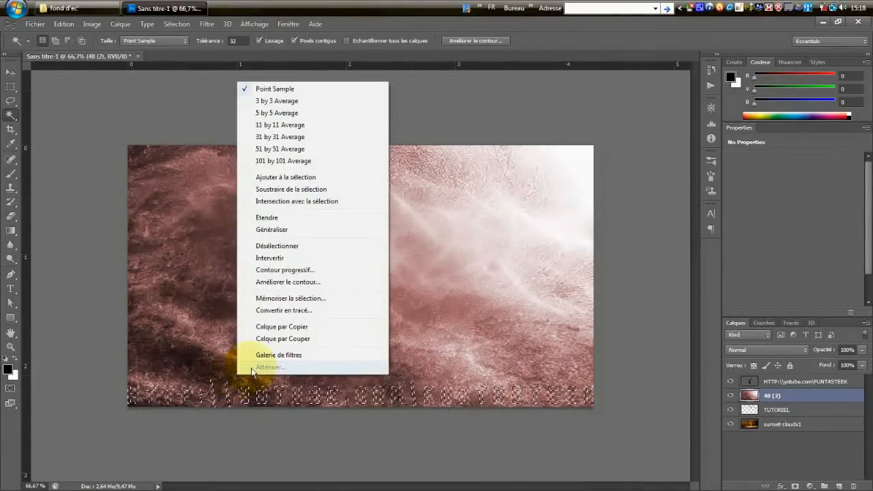
pyautogui.click(290, 257)
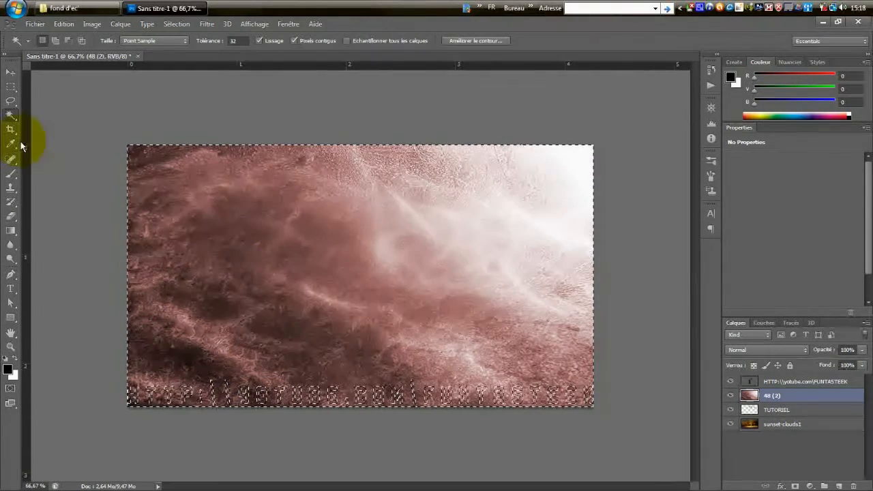
# Step: Erase the 48 (2) texture everywhere outside the web address letters and deselect
pyautogui.click(11, 215)
pyautogui.moveTo(114, 180)
pyautogui.mouseDown()
pyautogui.moveTo(142, 160)
pyautogui.moveTo(568, 155)
pyautogui.moveTo(586, 274)
pyautogui.moveTo(576, 436)
pyautogui.moveTo(393, 420)
pyautogui.moveTo(259, 422)
pyautogui.moveTo(110, 403)
pyautogui.moveTo(178, 307)
pyautogui.moveTo(277, 265)
pyautogui.moveTo(369, 254)
pyautogui.moveTo(513, 294)
pyautogui.moveTo(476, 365)
pyautogui.moveTo(302, 317)
pyautogui.mouseUp()
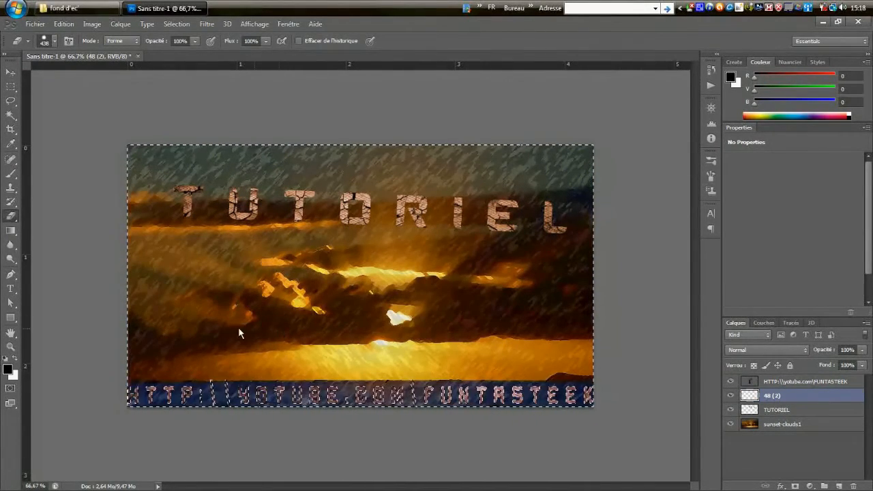
pyautogui.click(11, 87)
pyautogui.click(144, 254)
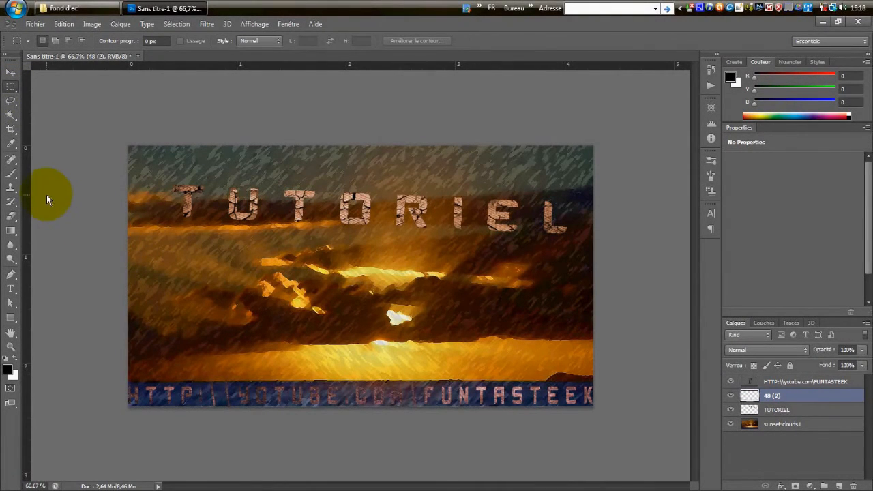
# Step: Look at the example wallpaper on the desktop and return to the Photoshop document
pyautogui.click(163, 8)
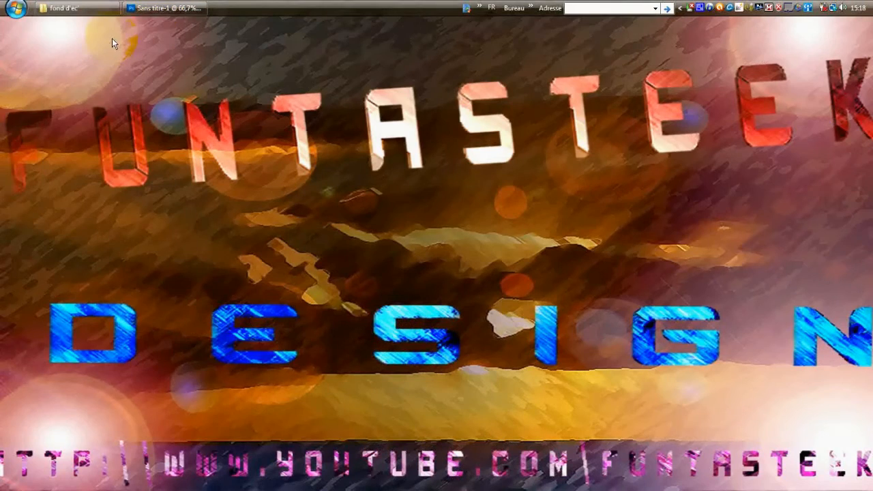
pyautogui.click(164, 8)
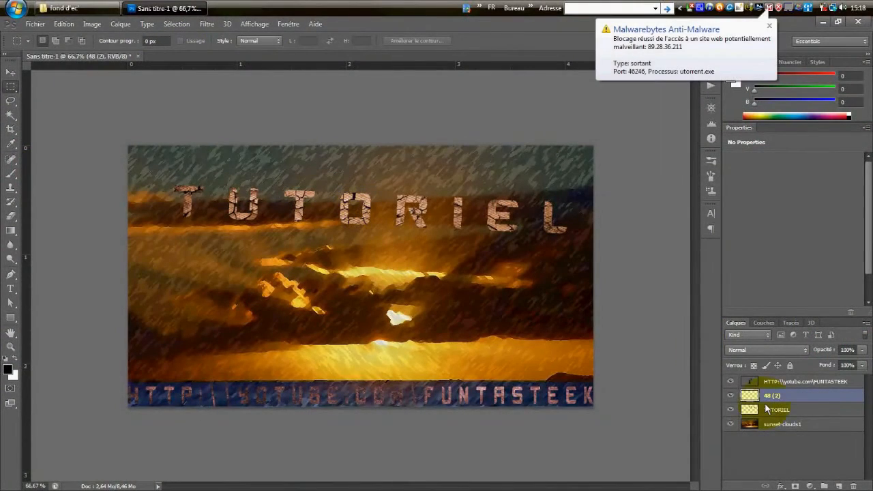
# Step: Add a new layer beneath sunset-clouds1 and hide the four layers above it
pyautogui.click(802, 426)
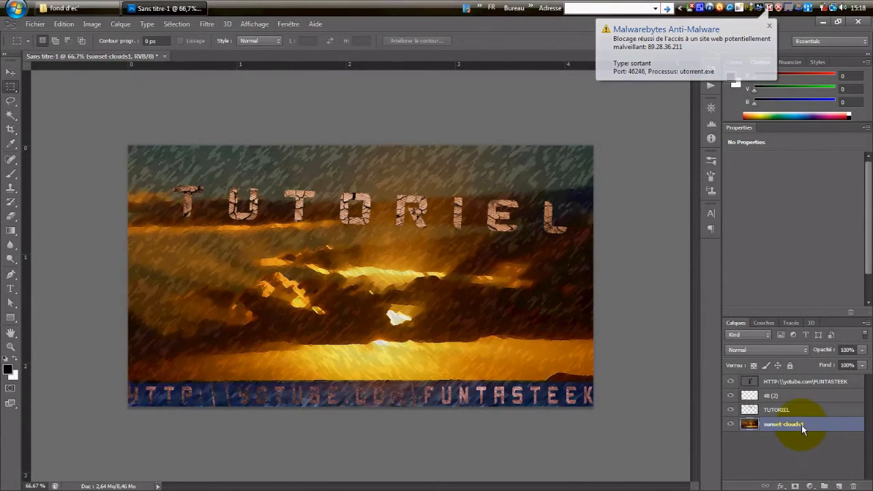
pyautogui.keyDown('ctrl'); pyautogui.click(839, 485); pyautogui.keyUp('ctrl')
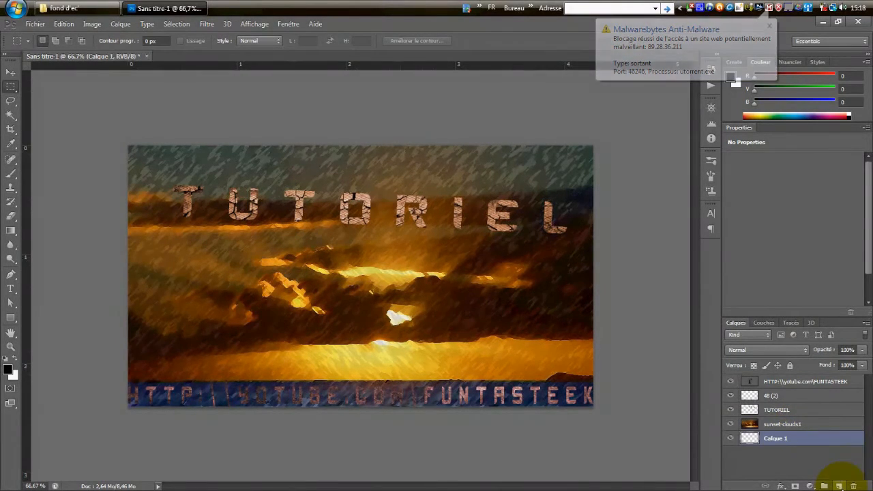
pyautogui.click(730, 423)
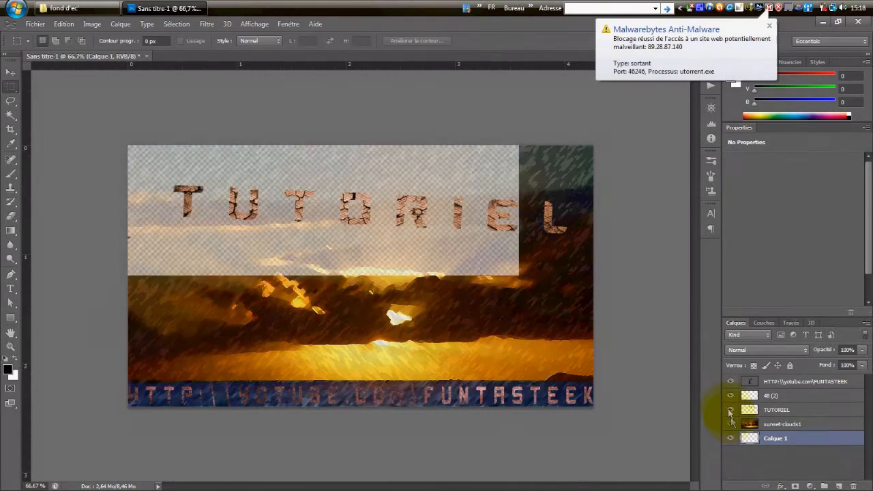
pyautogui.click(731, 409)
pyautogui.click(730, 396)
pyautogui.click(730, 382)
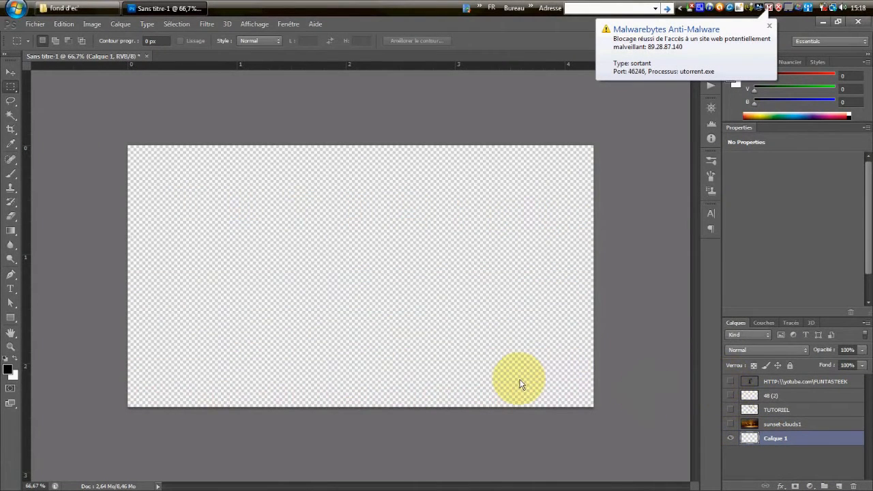
# Step: Fill the new bottom layer with black using the Paint Bucket tool
pyautogui.click(13, 232)
pyautogui.click(56, 239)
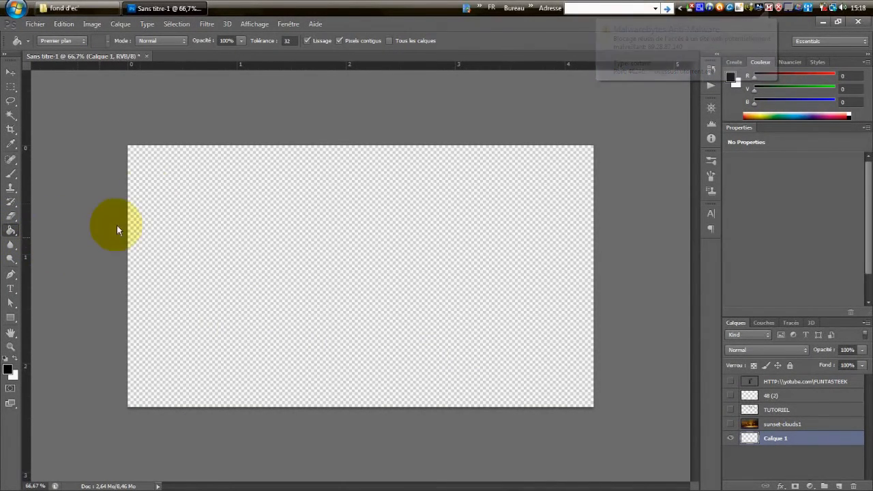
pyautogui.click(240, 276)
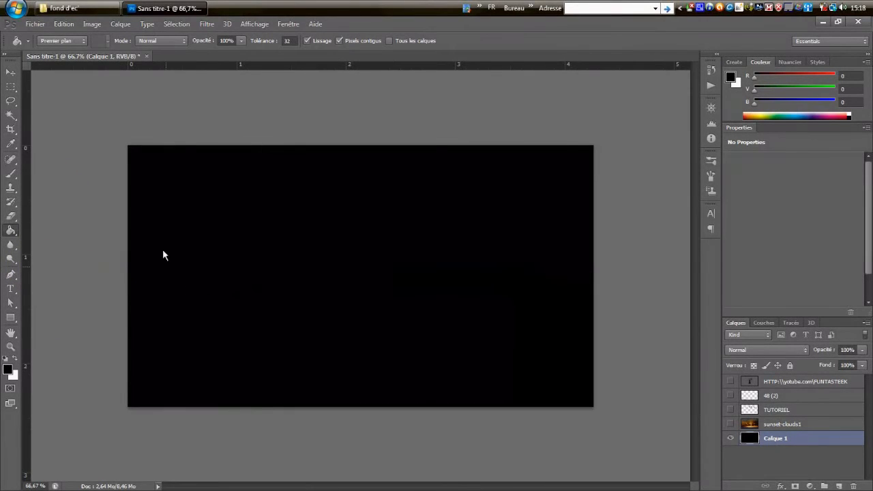
# Step: Render a Halo flare near the black layer's lower-right corner with 131% brightness and the 105 mm (normal) lens
pyautogui.click(207, 23)
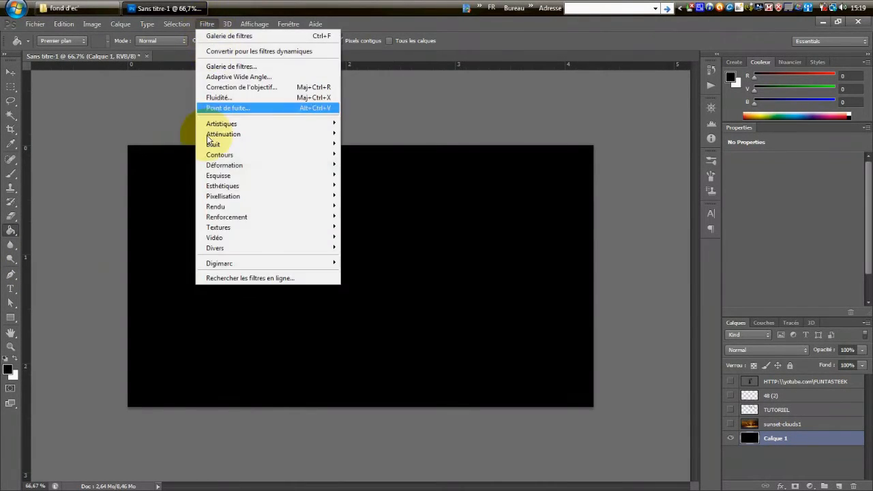
pyautogui.moveTo(271, 206)
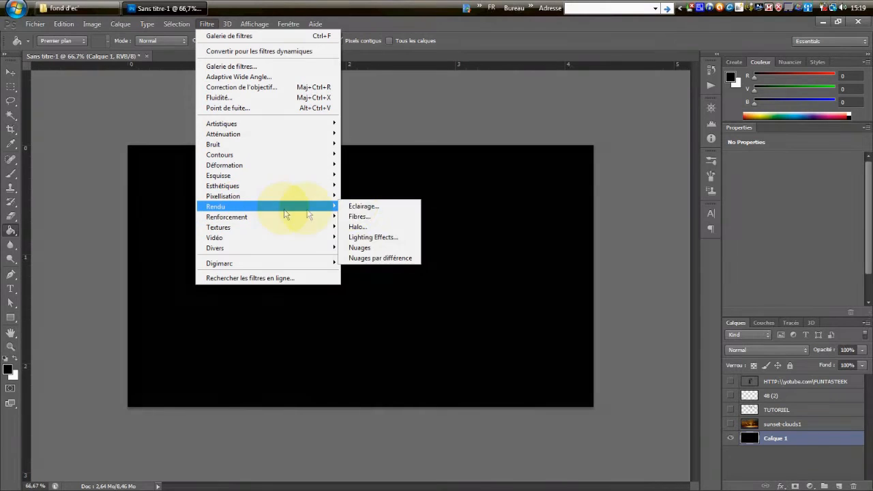
pyautogui.click(367, 227)
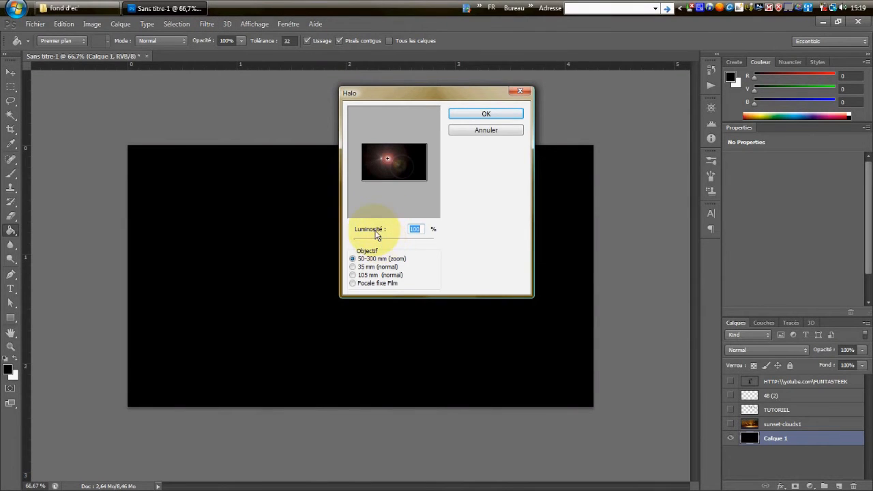
pyautogui.moveTo(369, 231); pyautogui.dragTo(390, 234)
pyautogui.moveTo(386, 159); pyautogui.dragTo(422, 178)
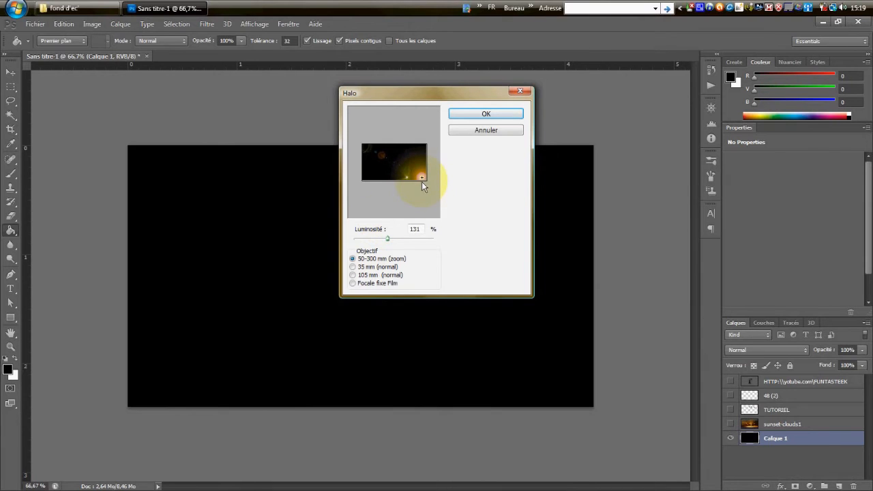
pyautogui.click(353, 275)
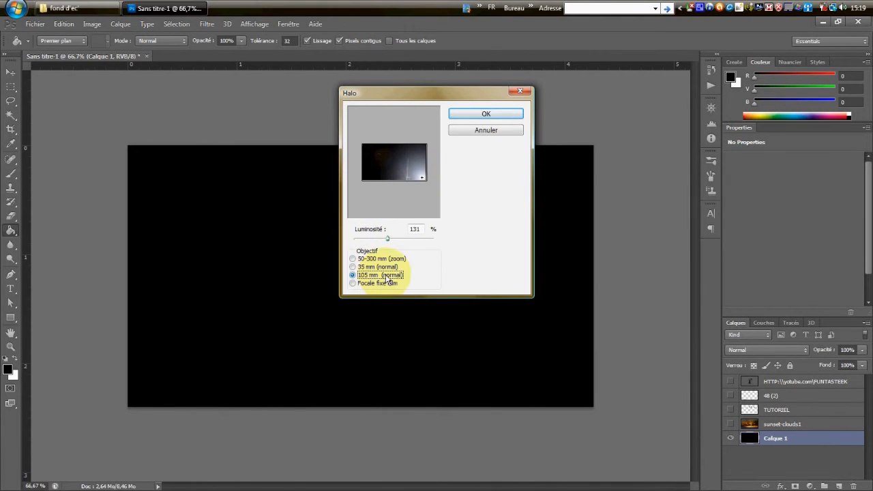
pyautogui.click(421, 177)
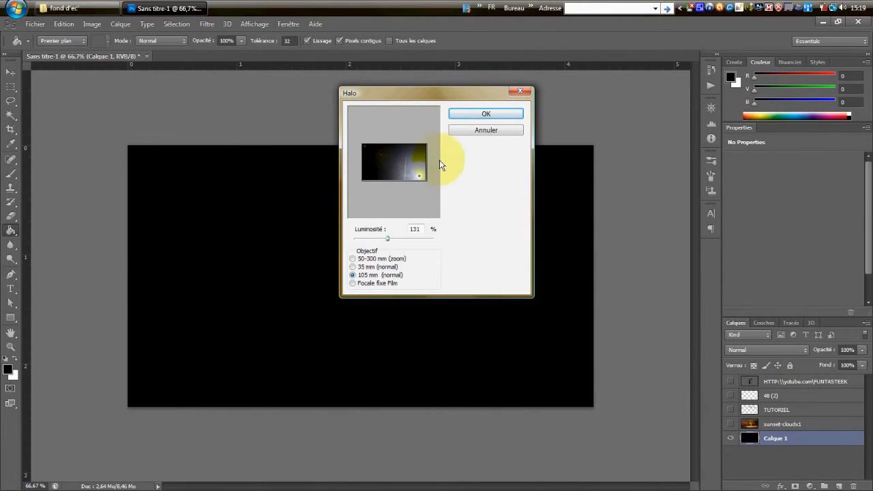
pyautogui.click(477, 115)
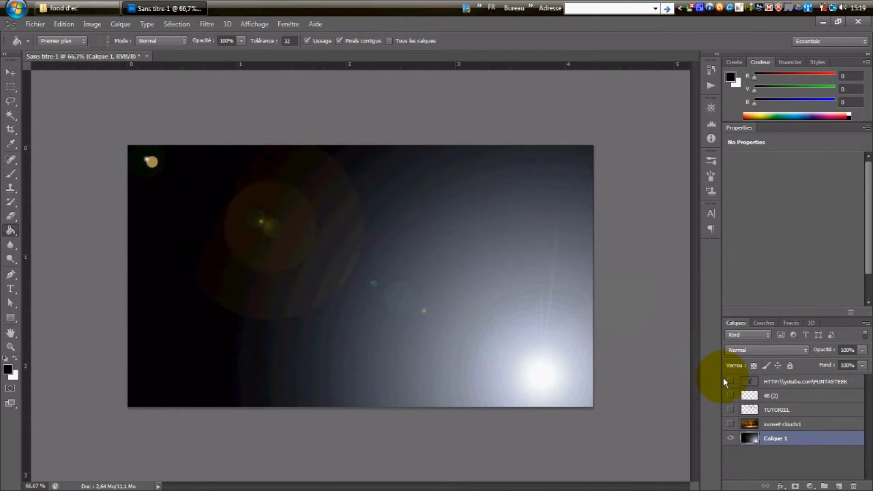
# Step: Convert the flare layer to a smart object and render a second Halo flare in its lower-left corner
pyautogui.rightClick(794, 439)
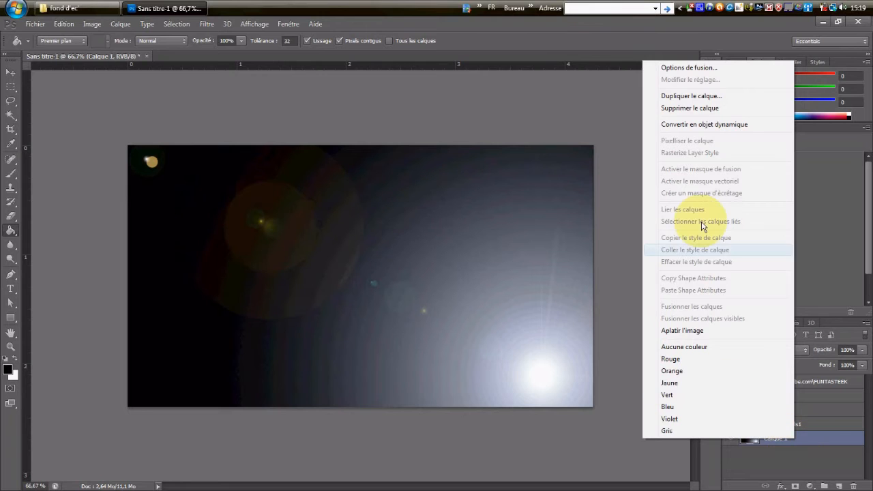
pyautogui.click(663, 125)
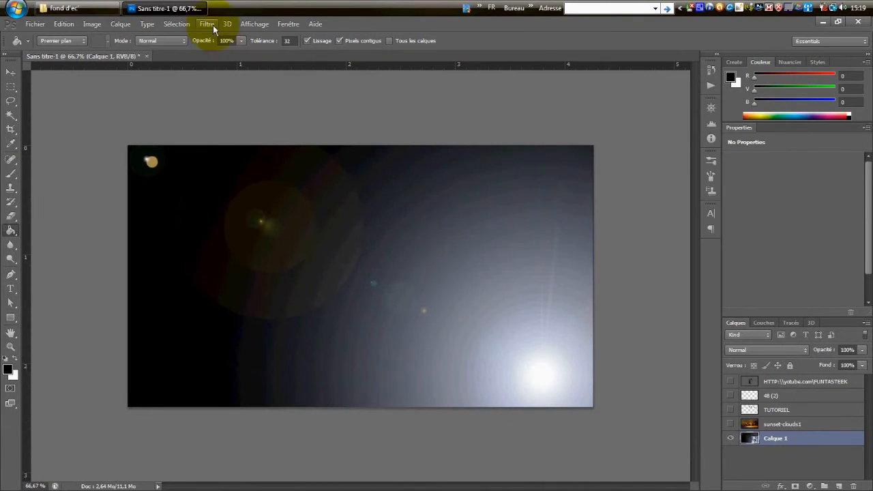
pyautogui.click(207, 24)
pyautogui.moveTo(273, 206)
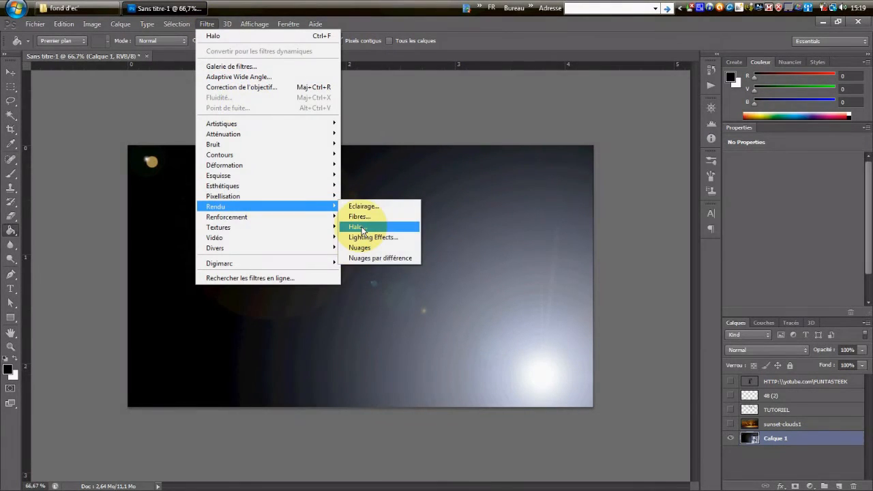
pyautogui.click(362, 228)
pyautogui.click(416, 175)
pyautogui.click(370, 183)
pyautogui.click(364, 178)
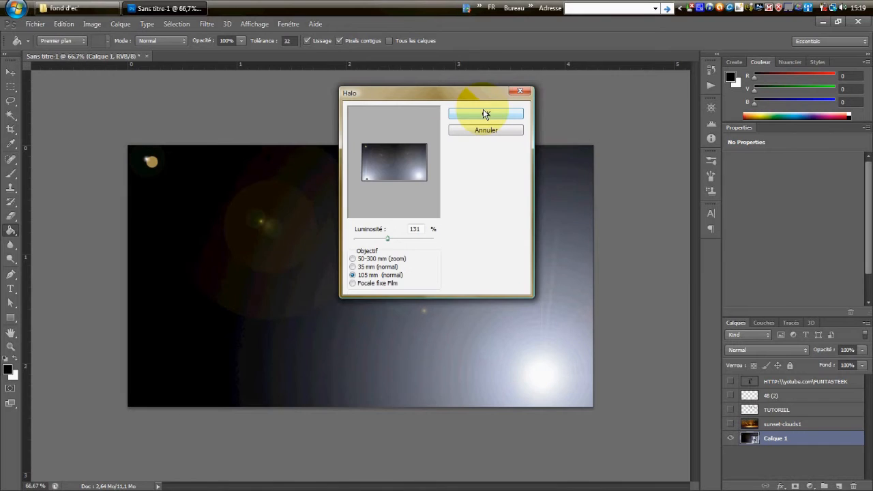
pyautogui.click(483, 111)
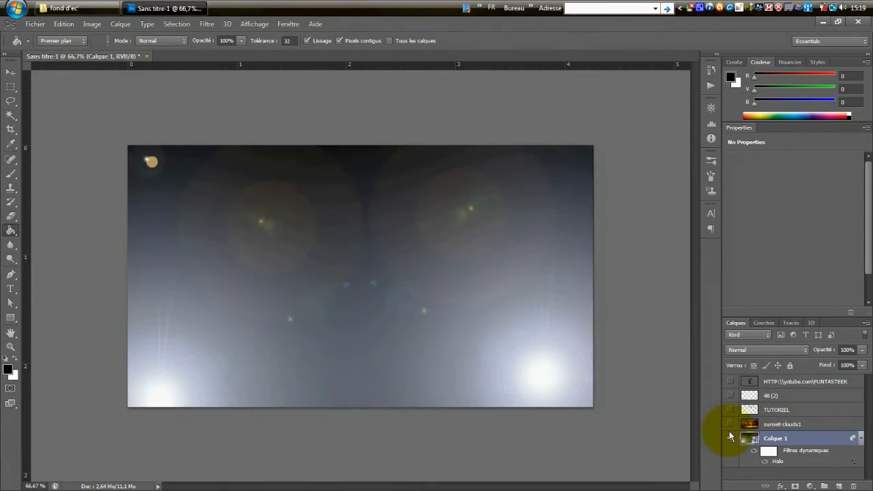
# Step: Show the four hidden layers above the flare layer and set the sunset-clouds1 layer's blend mode to Incrustation
pyautogui.moveTo(728, 421); pyautogui.dragTo(726, 382)
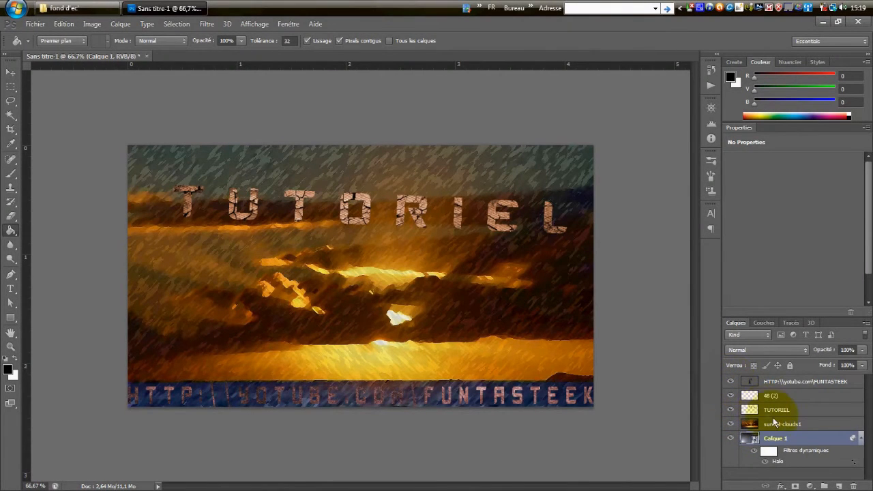
pyautogui.click(778, 425)
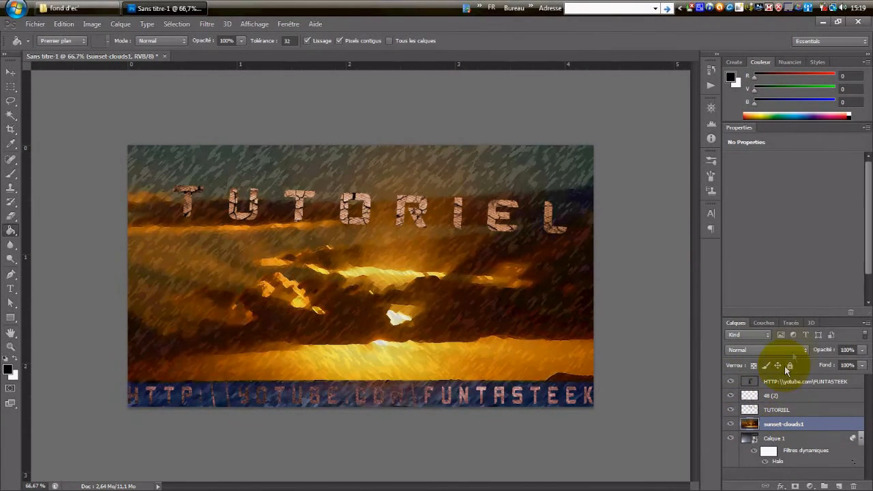
pyautogui.click(807, 352)
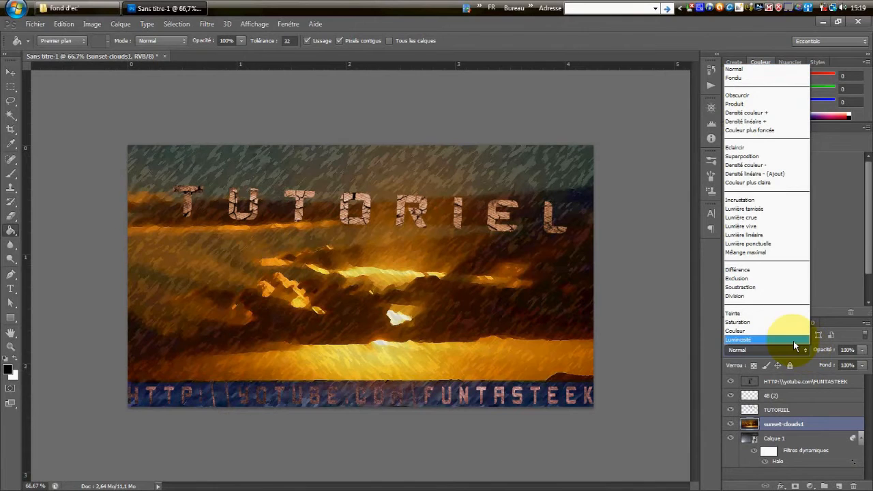
pyautogui.click(757, 200)
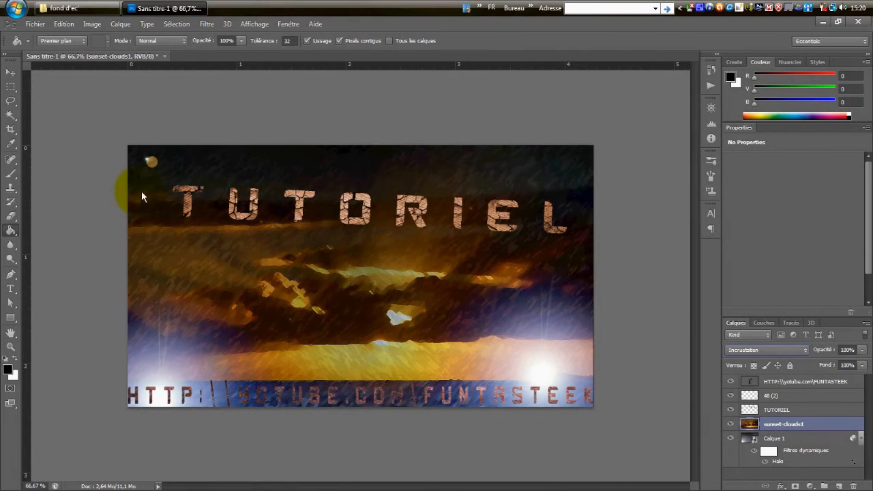
# Step: Convert the Calque 1 flare layer to a smart object again and render a Halo flare in its upper-left corner
pyautogui.click(777, 441)
pyautogui.click(226, 94)
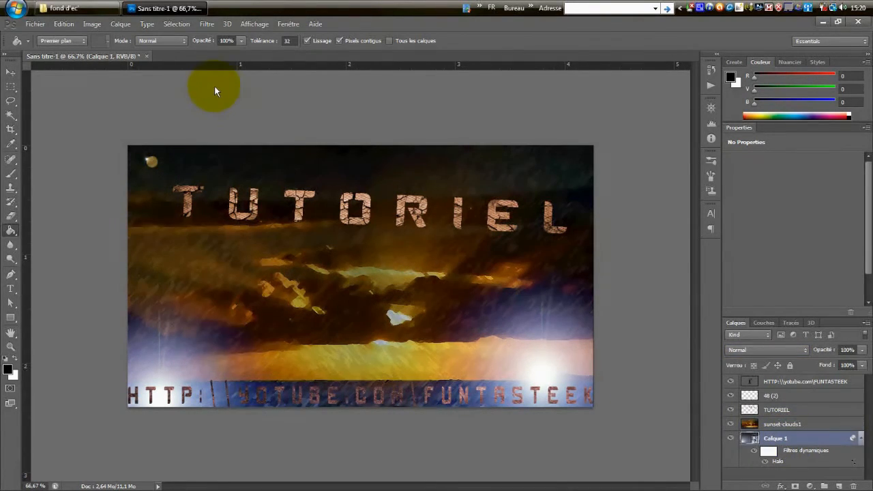
pyautogui.rightClick(800, 436)
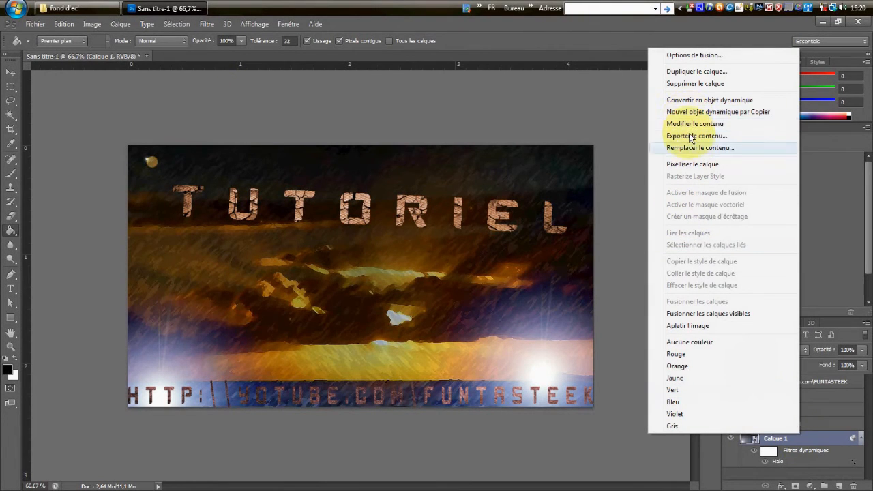
pyautogui.click(688, 100)
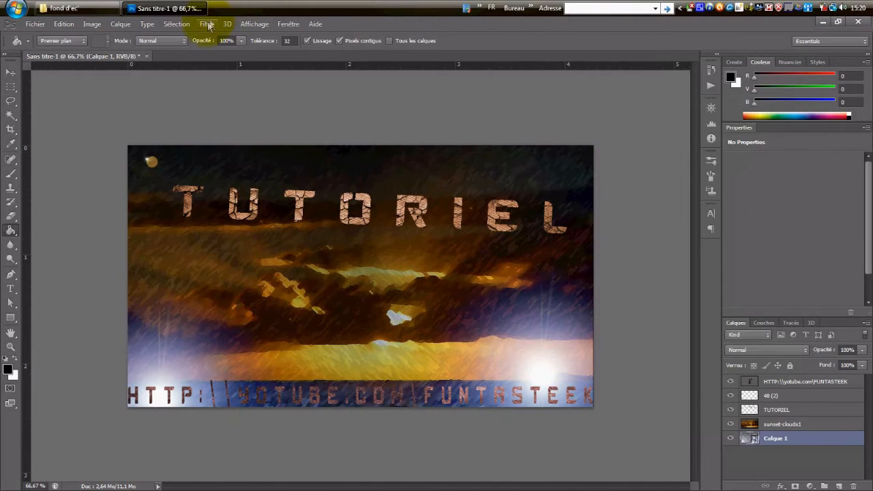
pyautogui.click(206, 24)
pyautogui.moveTo(319, 205)
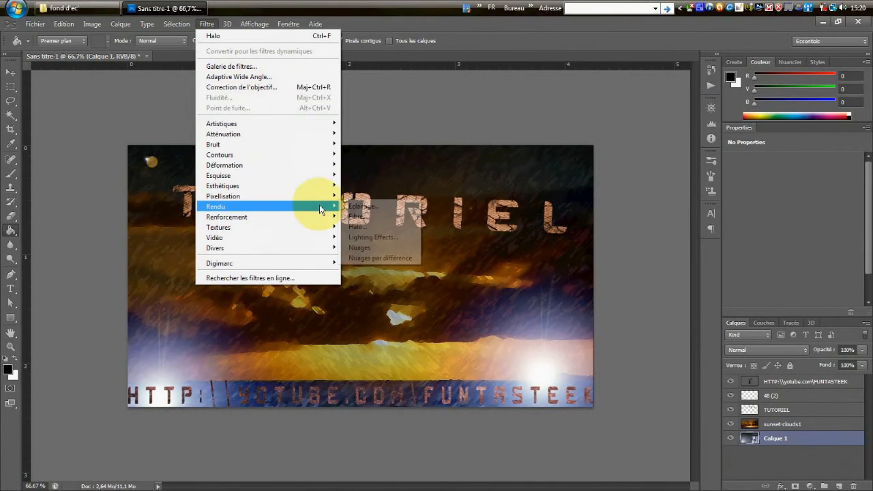
pyautogui.click(357, 227)
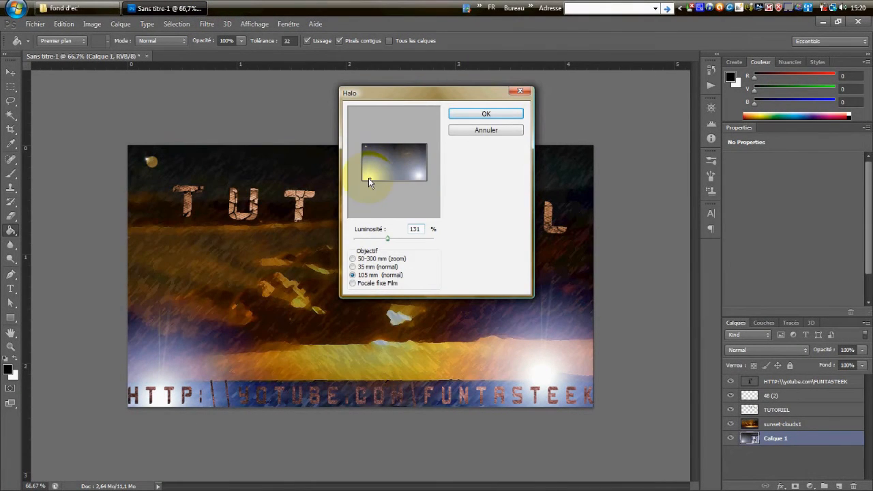
pyautogui.moveTo(369, 178); pyautogui.dragTo(364, 148)
pyautogui.click(480, 115)
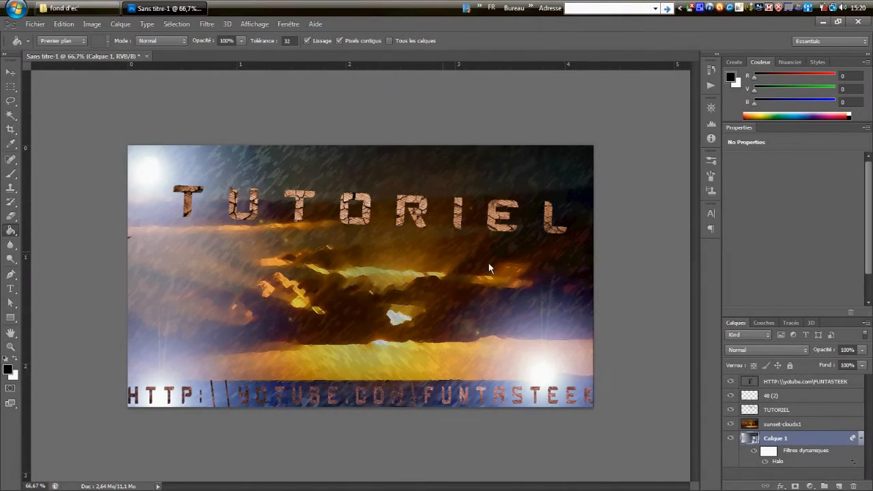
# Step: Convert Calque 1 to a smart object once more and render a Halo flare in its upper-right corner
pyautogui.rightClick(807, 448)
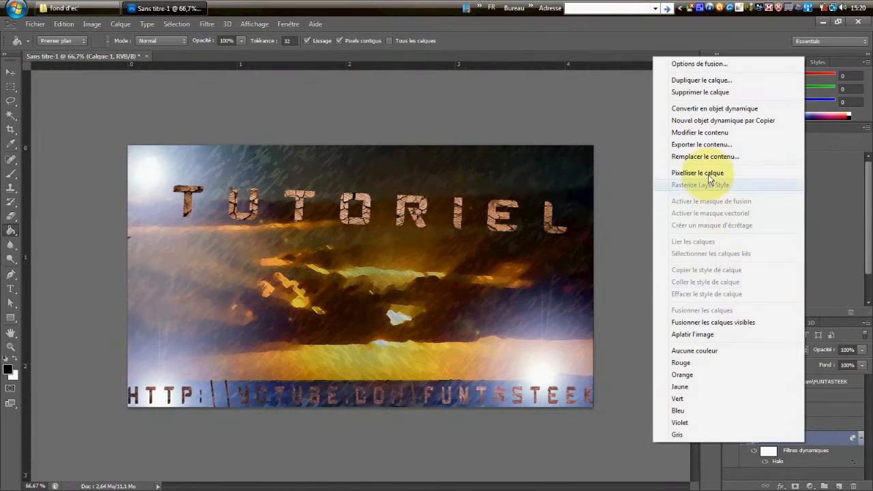
pyautogui.click(701, 109)
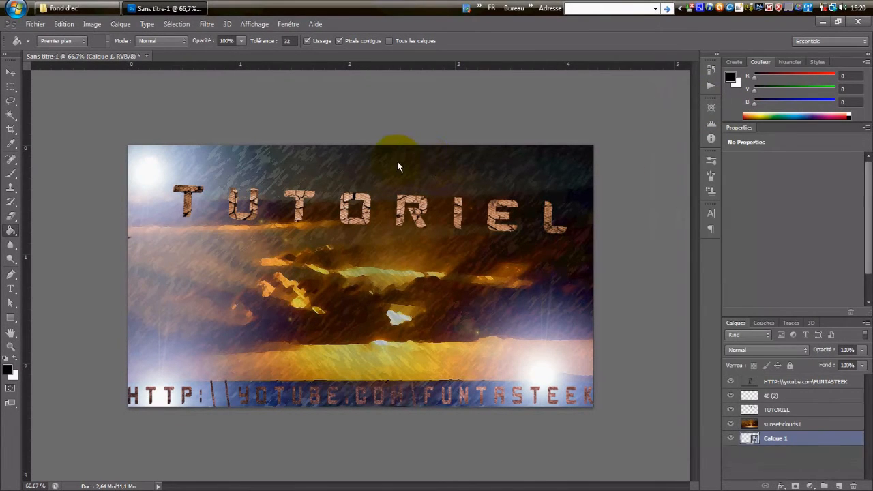
pyautogui.click(208, 25)
pyautogui.moveTo(287, 208)
pyautogui.click(386, 223)
pyautogui.click(423, 145)
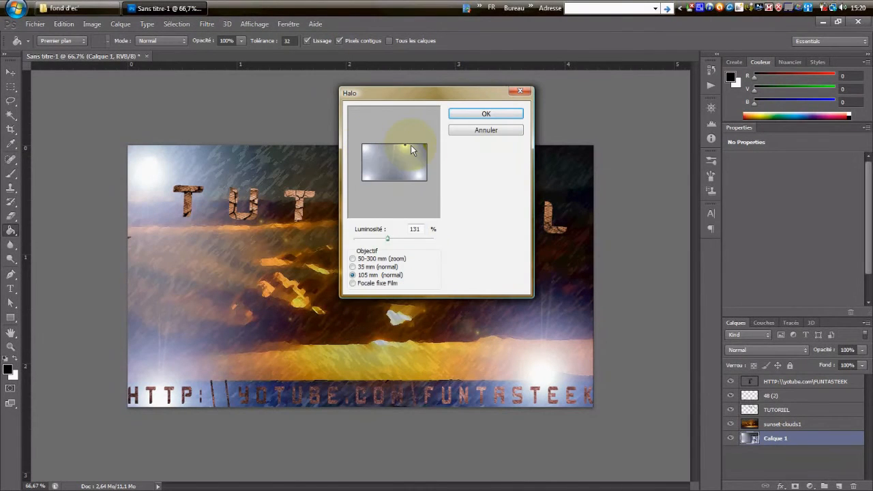
pyautogui.click(484, 113)
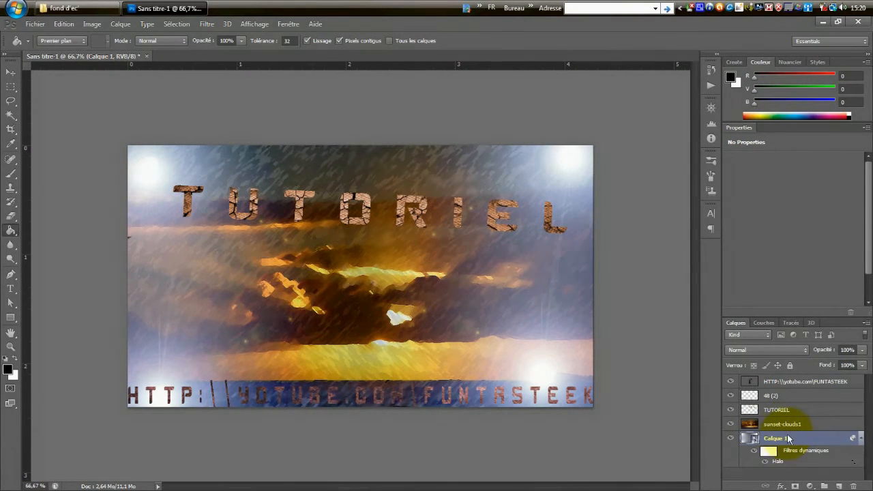
# Step: Set the opacity of the Calque 1 flare layer to 66%
pyautogui.click(861, 350)
pyautogui.moveTo(862, 367); pyautogui.dragTo(830, 372)
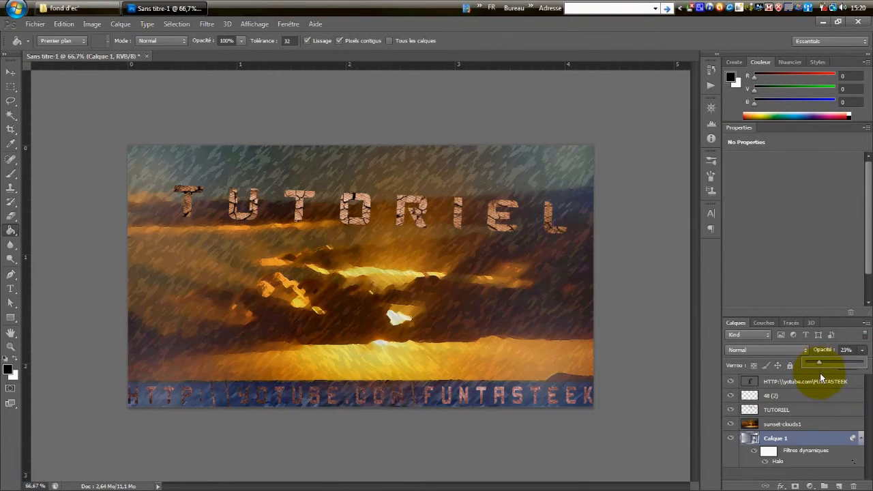
pyautogui.moveTo(820, 367); pyautogui.dragTo(842, 369)
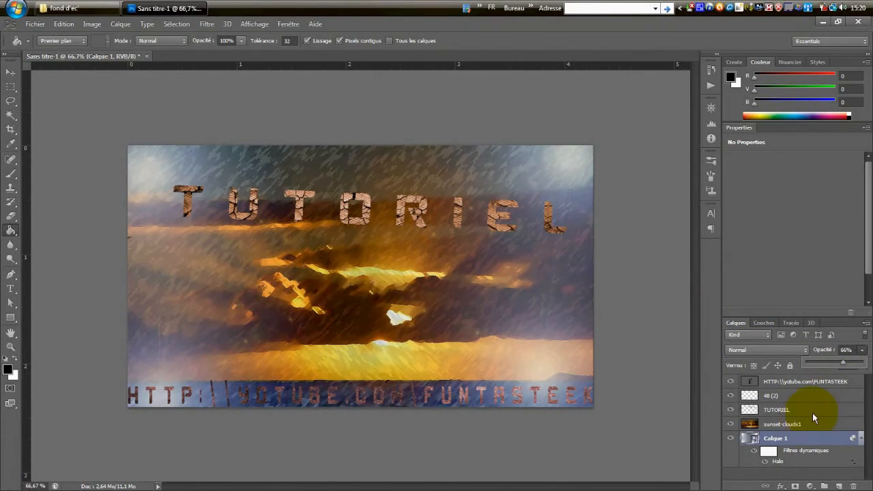
pyautogui.press('Return')
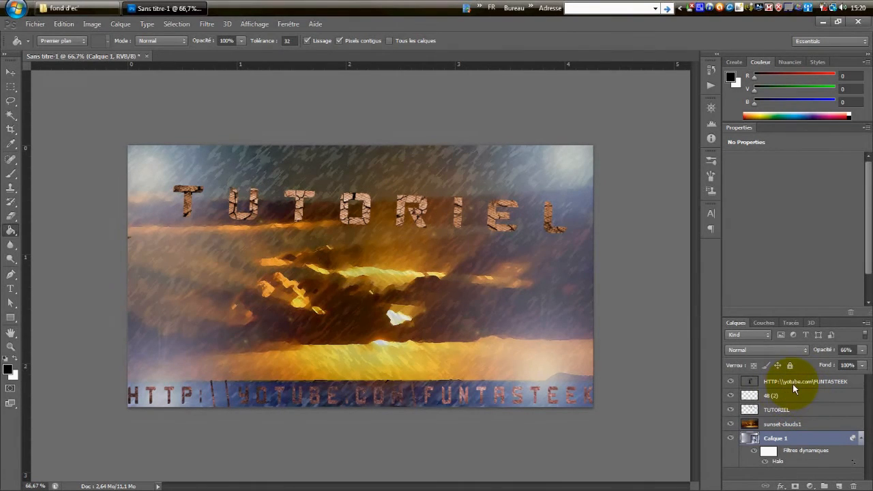
# Step: Merge the 48 (2) texture layer with the web address text layer
pyautogui.click(794, 397)
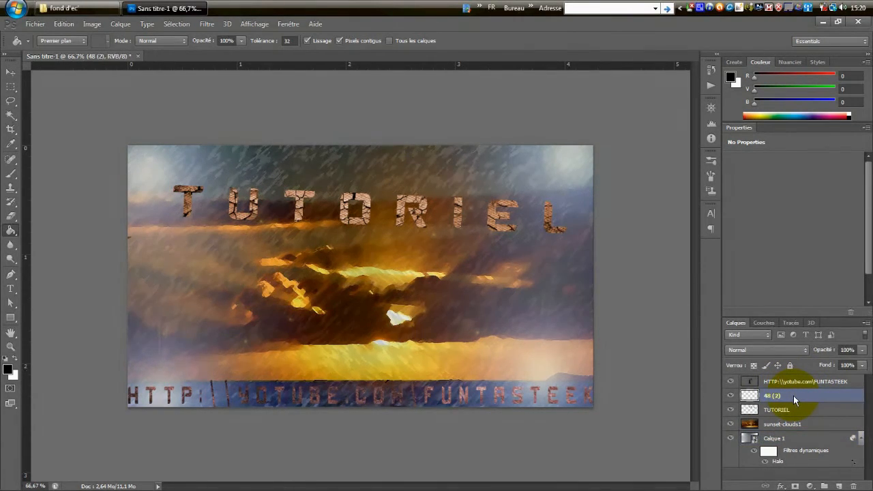
pyautogui.keyDown('shift'); pyautogui.click(793, 381); pyautogui.keyUp('shift')
pyautogui.rightClick(811, 388)
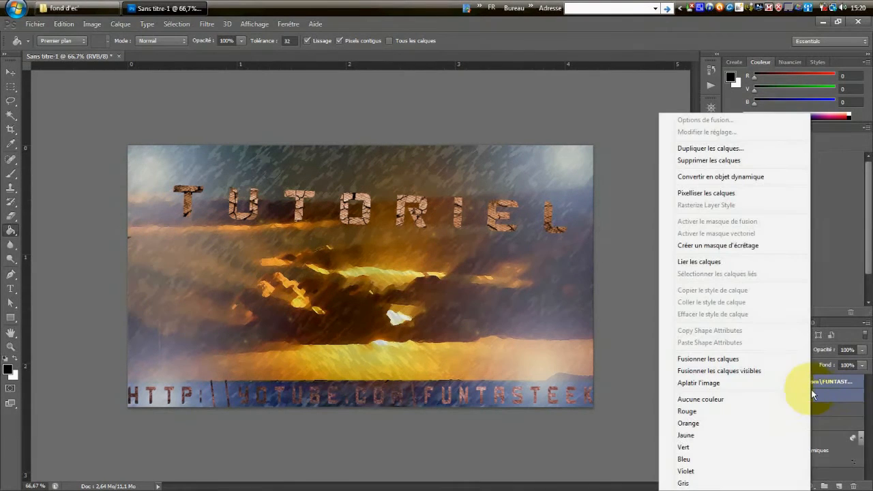
pyautogui.click(735, 363)
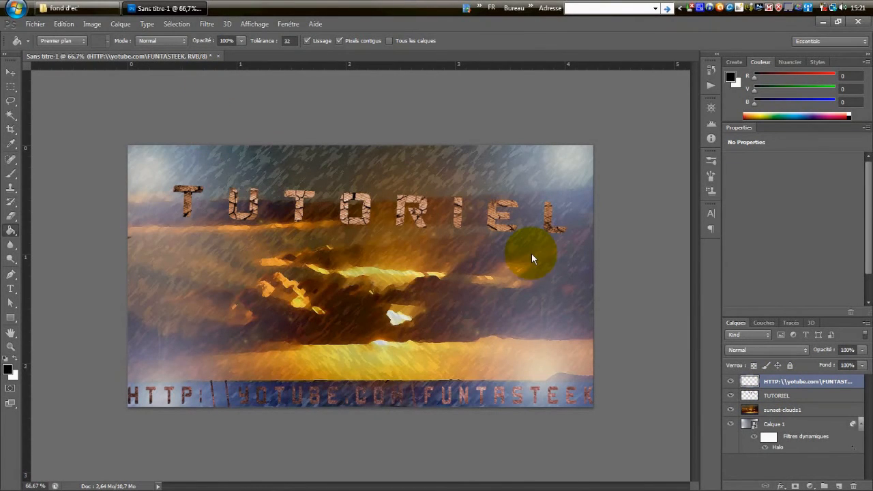
pyautogui.click(784, 396)
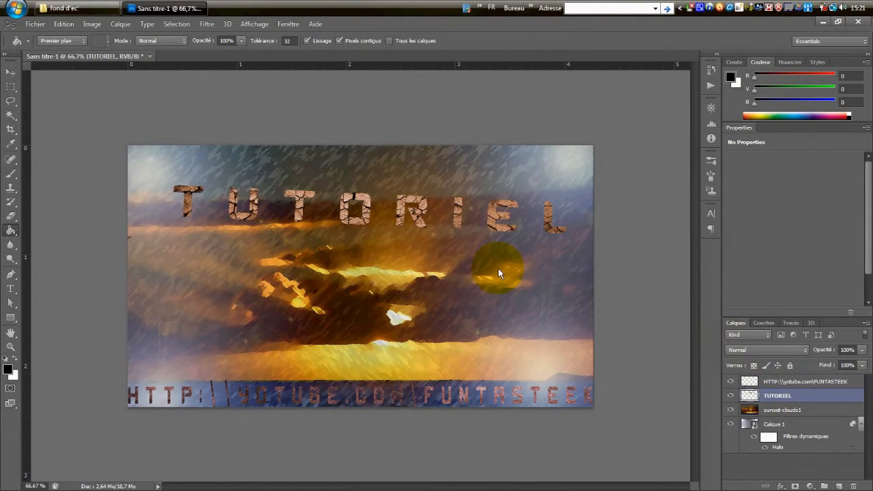
pyautogui.click(206, 24)
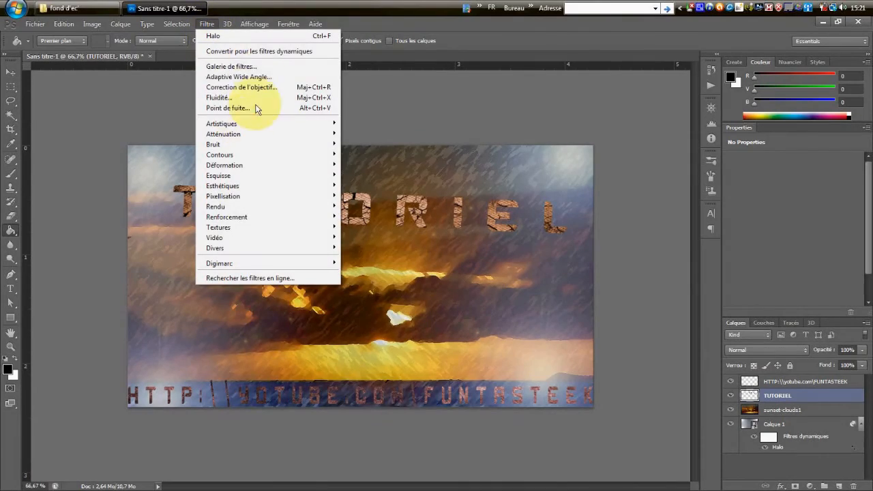
pyautogui.click(261, 66)
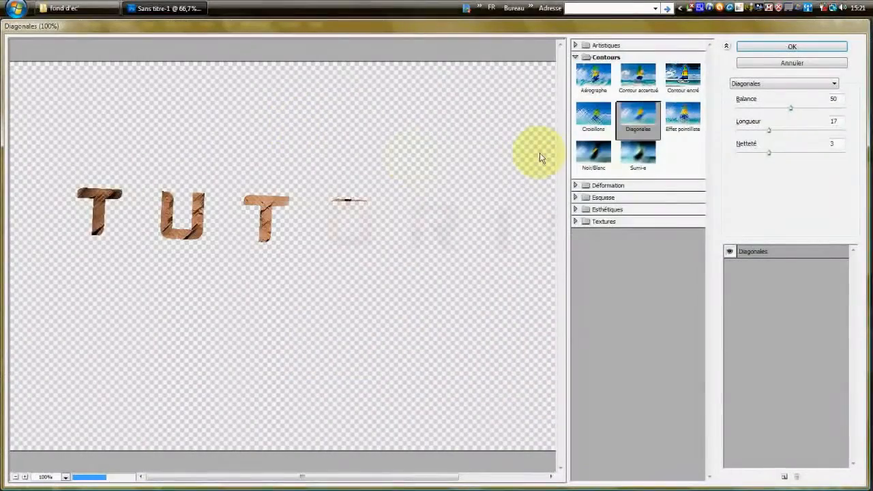
pyautogui.moveTo(279, 475); pyautogui.dragTo(388, 477)
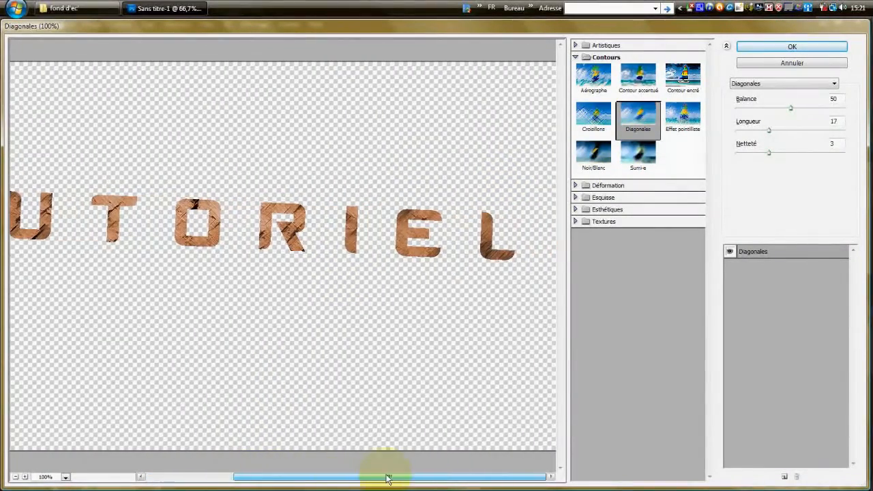
pyautogui.click(790, 64)
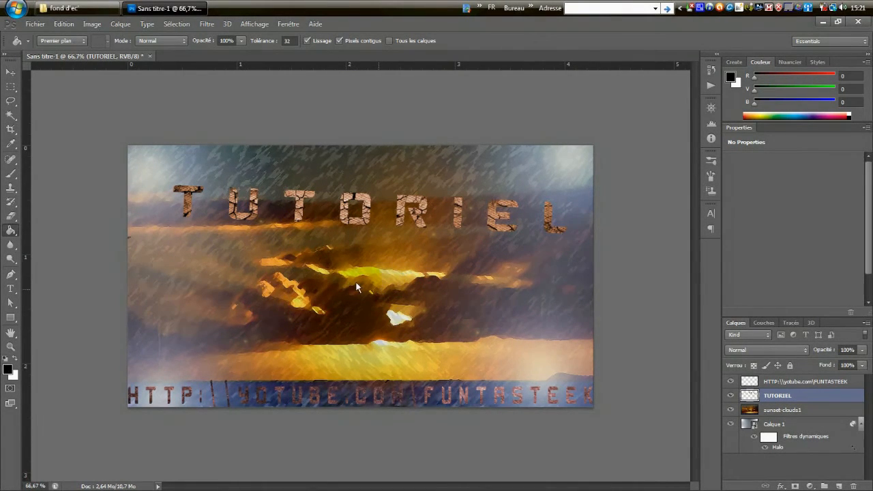
# Step: Switch to the fond d'ec' folder in Windows Explorer and try to open fe fun (2).png for editing
pyautogui.click(175, 9)
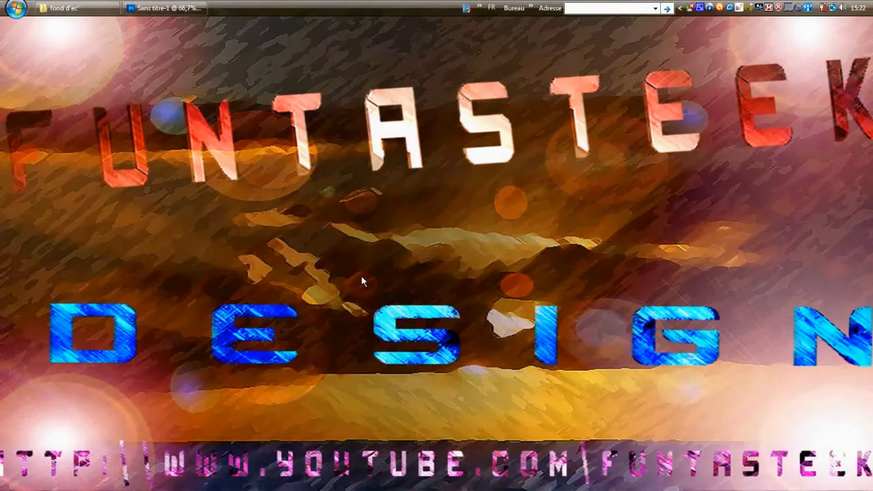
pyautogui.click(81, 8)
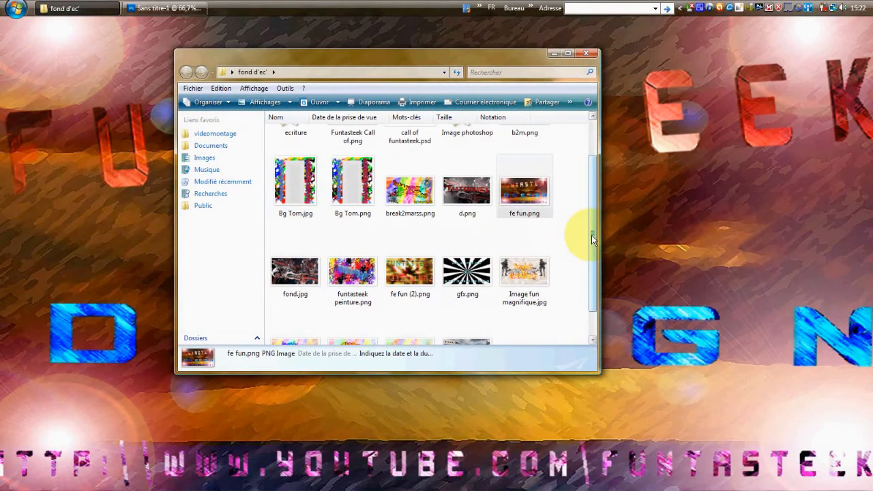
pyautogui.click(418, 276)
pyautogui.rightClick(418, 276)
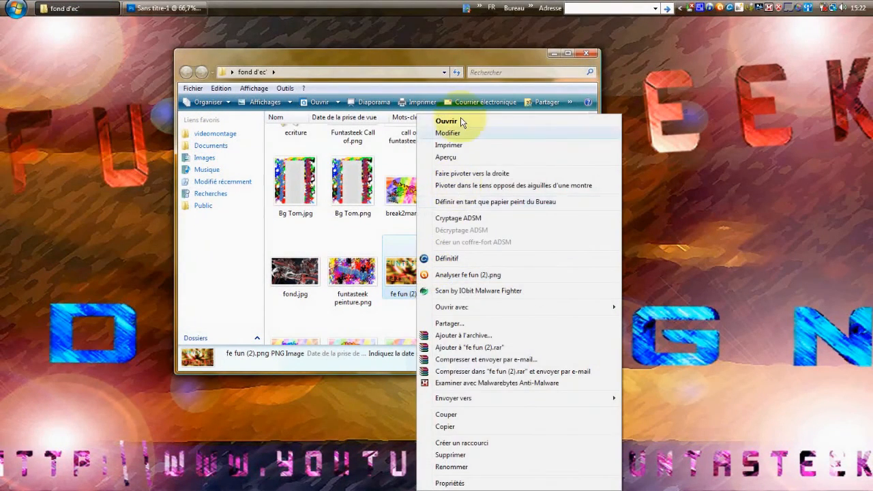
pyautogui.click(462, 131)
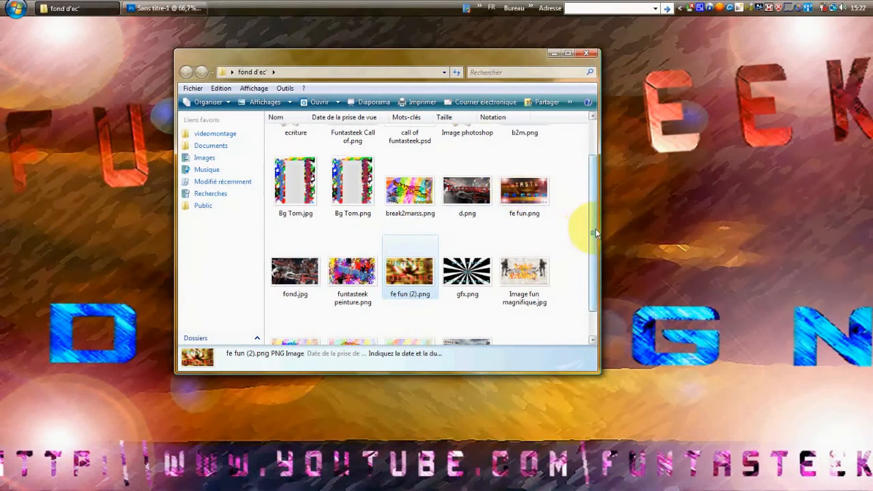
# Step: Open Funtasteek Call of.png from the folder in the picture viewer and postpone the QuickTime Pro offer
pyautogui.scroll(2, 594, 234)
pyautogui.rightClick(368, 180)
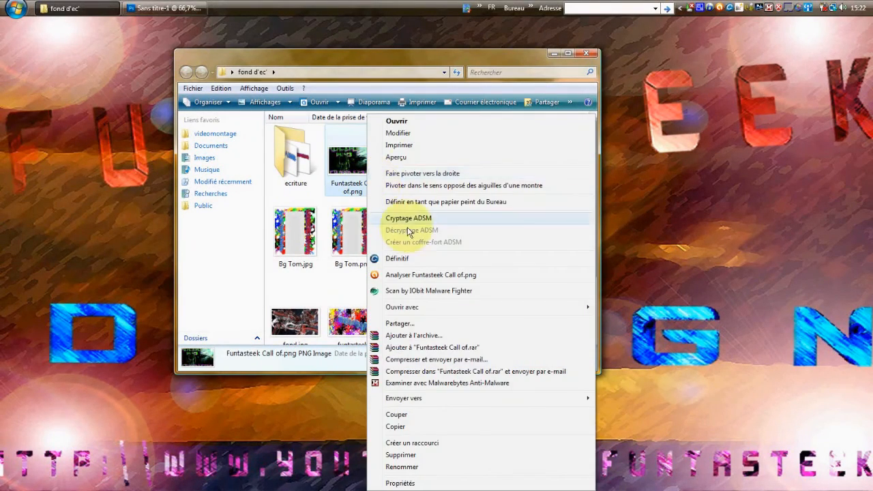
pyautogui.click(421, 120)
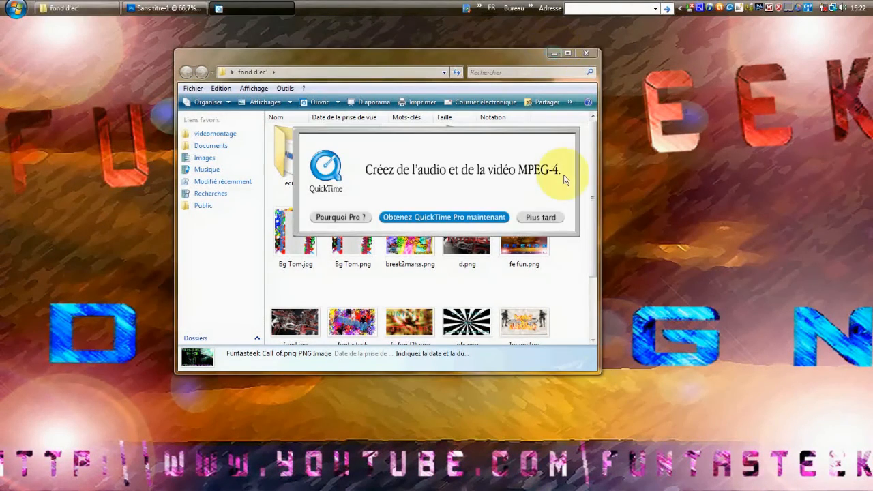
pyautogui.click(544, 217)
pyautogui.doubleClick(524, 240)
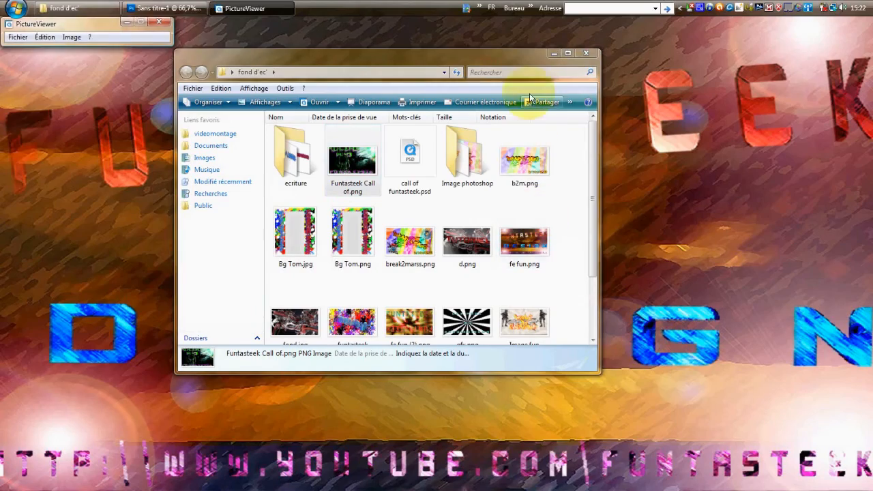